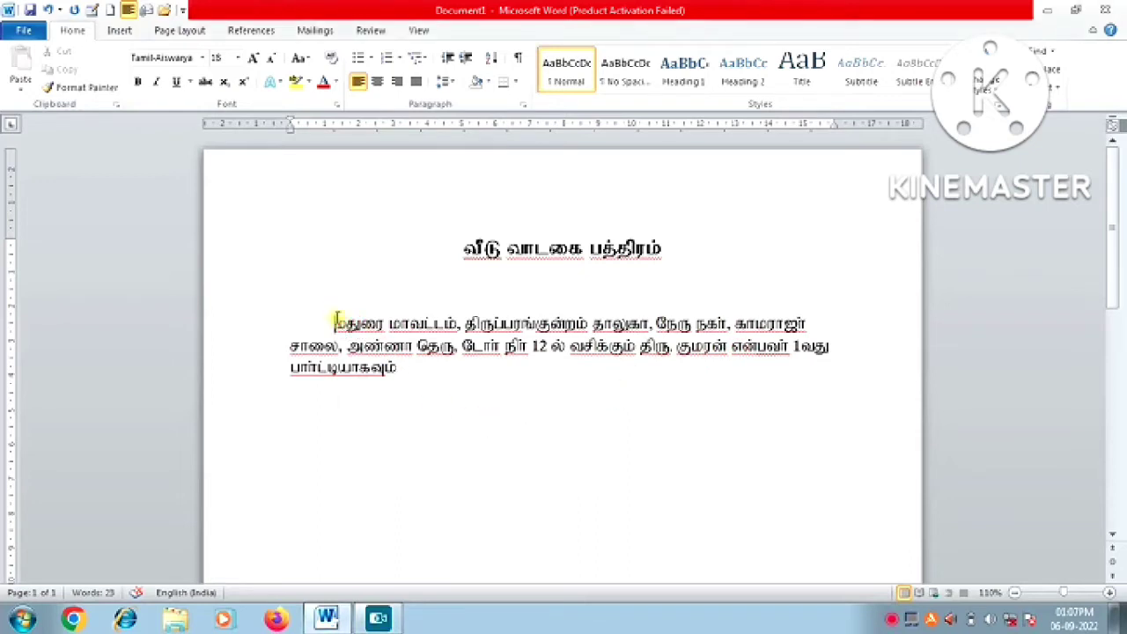
# - Justify the first-party paragraph below the title and add a comma after its final word பார்ட்டியாகவும்
pyautogui.moveTo(336, 319); pyautogui.dragTo(461, 380)
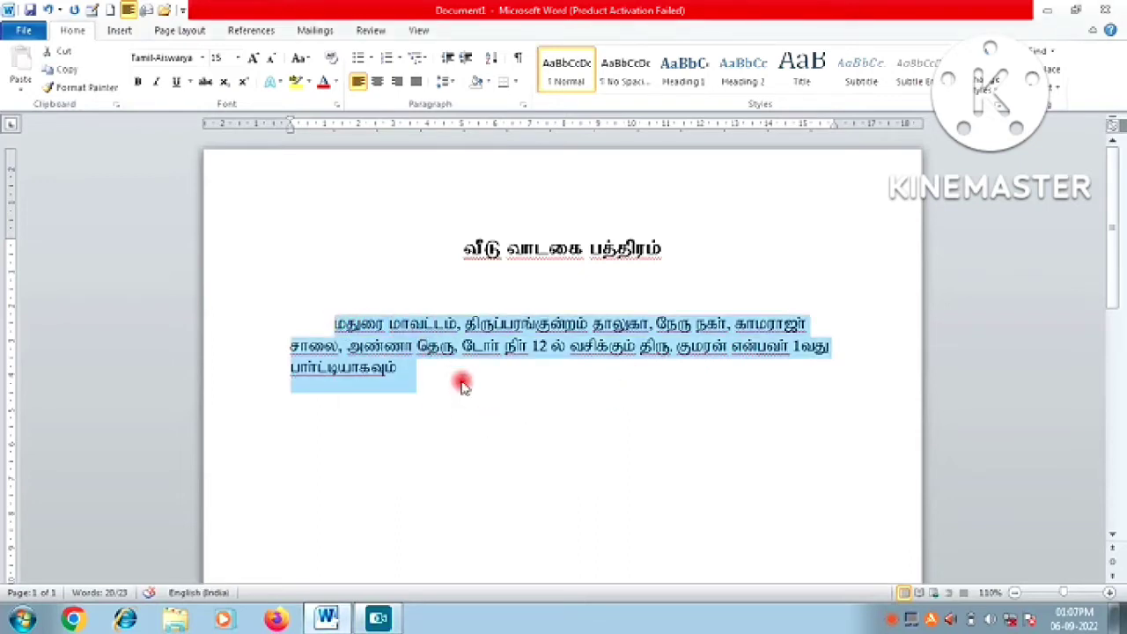
pyautogui.hotkey('ctrl', 'j')
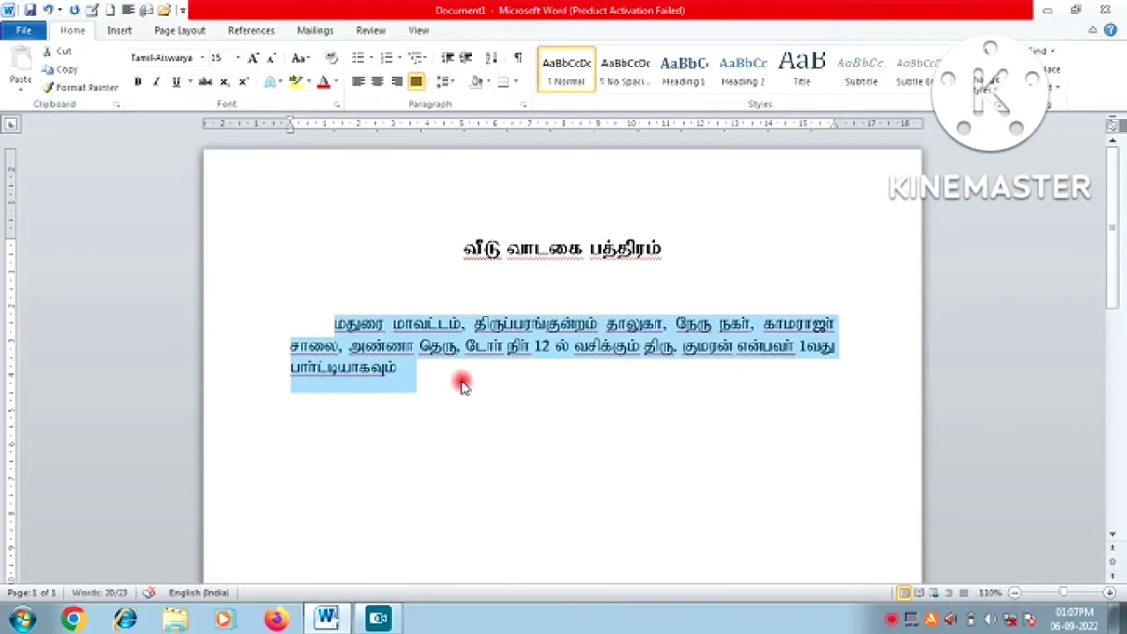
pyautogui.hotkey('ctrl', 'l')
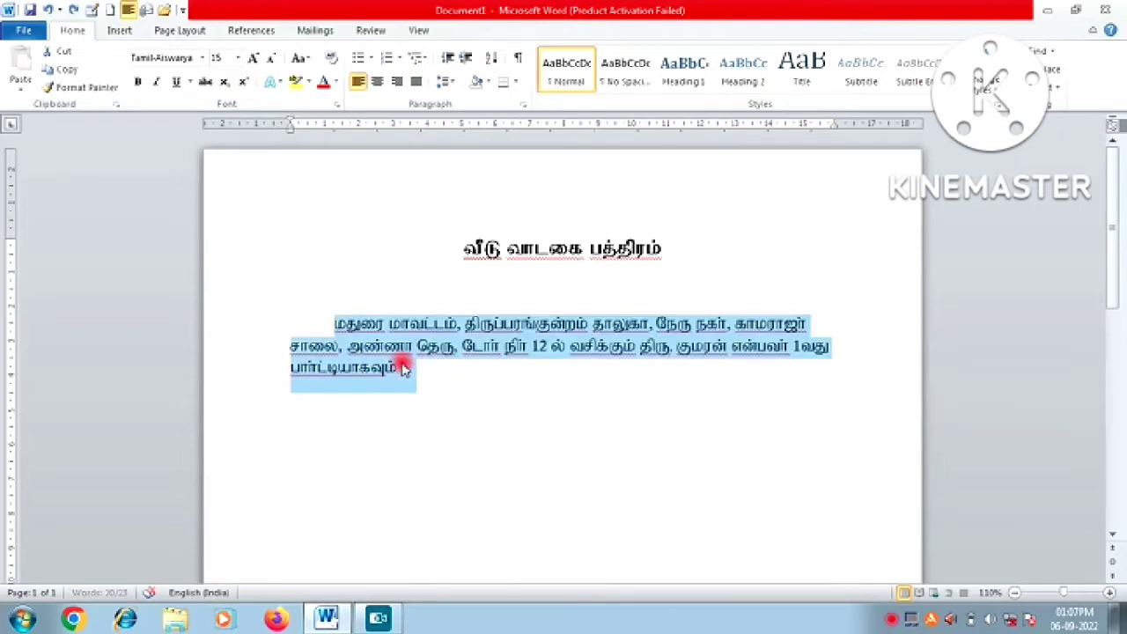
pyautogui.hotkey('ctrl', 'j')
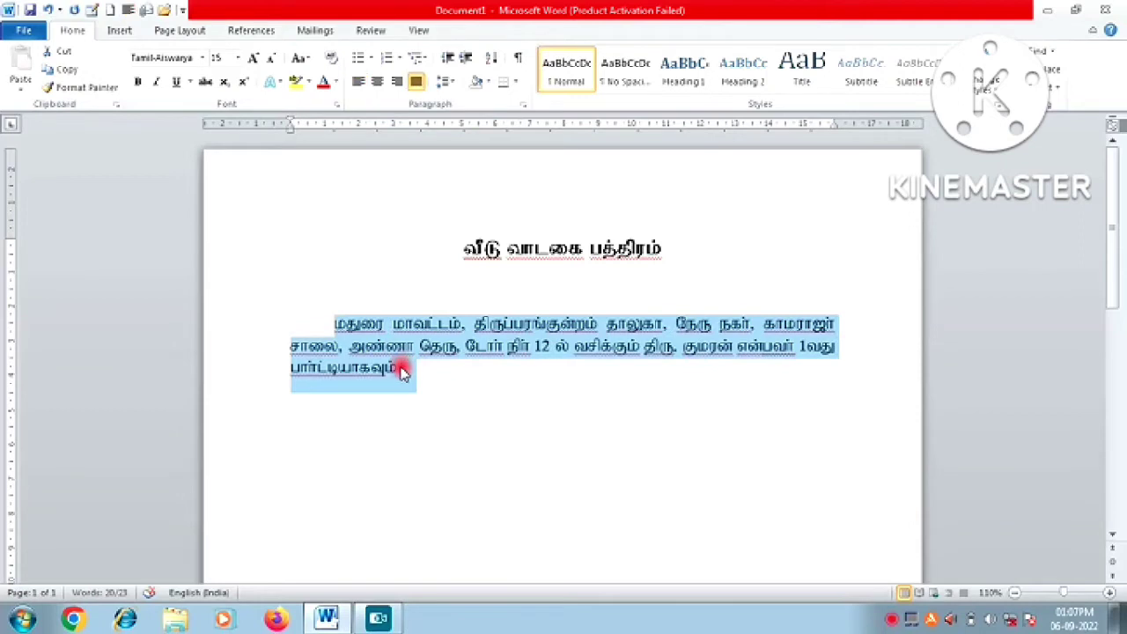
pyautogui.click(395, 368)
pyautogui.click(395, 367)
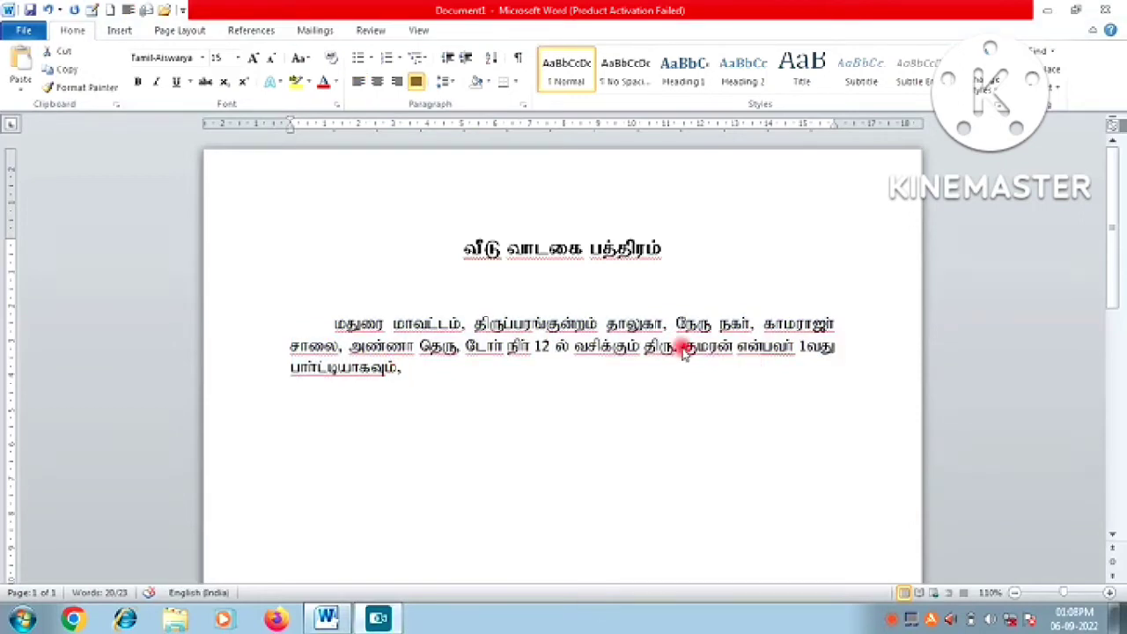
pyautogui.tripleClick(337, 322)
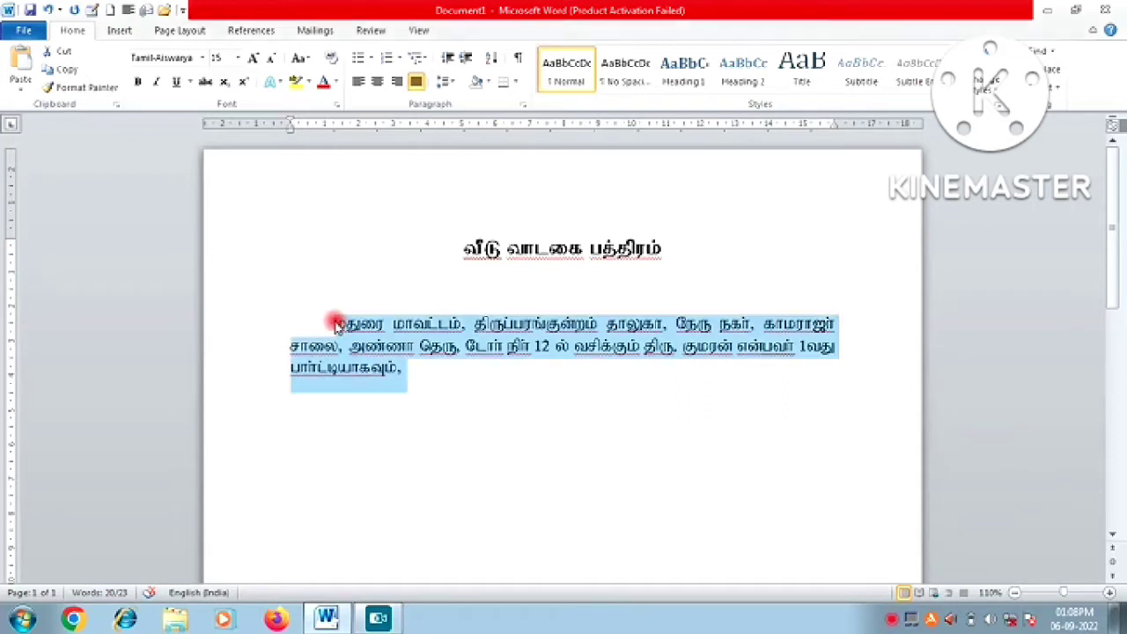
pyautogui.click(335, 322)
pyautogui.doubleClick(336, 322)
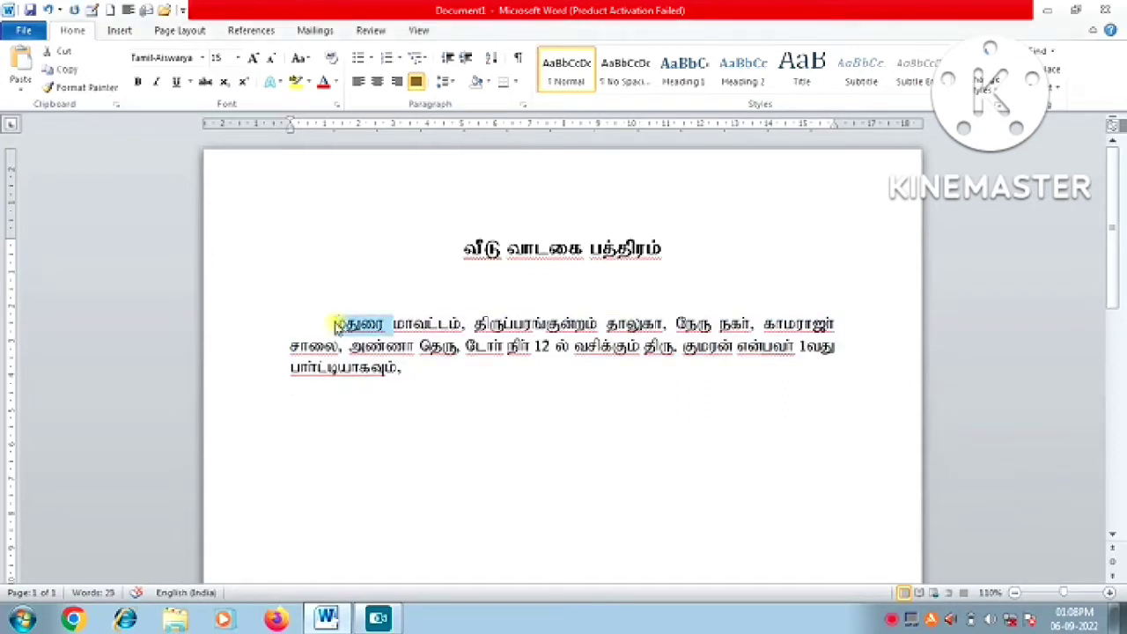
pyautogui.moveTo(335, 322); pyautogui.dragTo(415, 398)
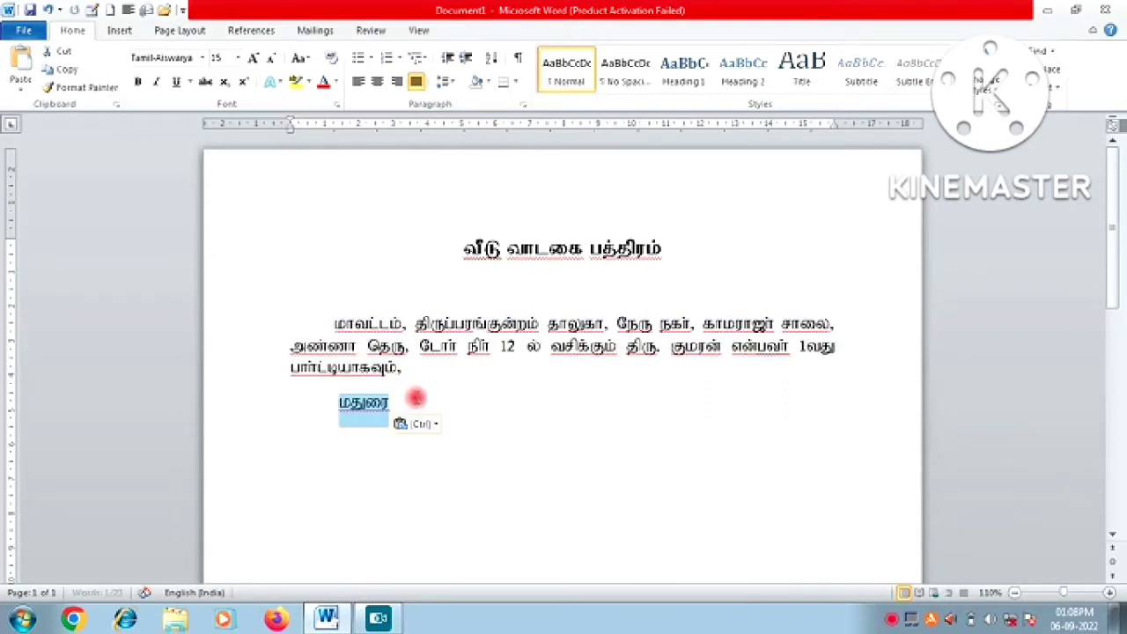
pyautogui.hotkey('ctrl', 'z')
pyautogui.click(416, 398)
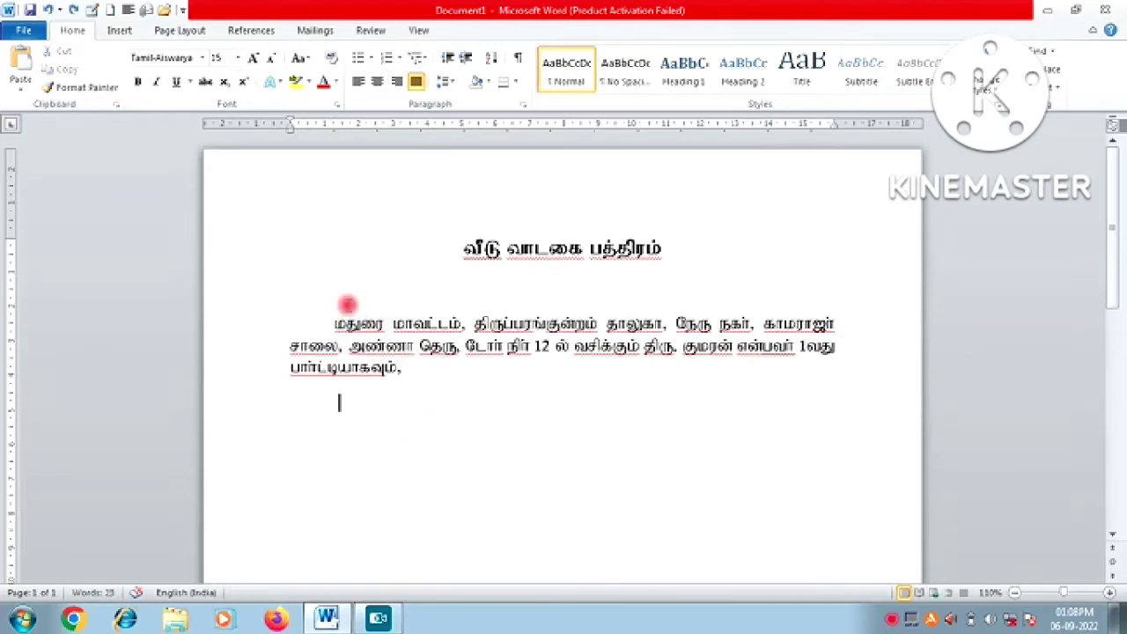
# - Duplicate the whole first-party paragraph onto the empty indented line directly below it
pyautogui.moveTo(327, 322); pyautogui.dragTo(419, 382)
pyautogui.hotkey('ctrl', 'c')
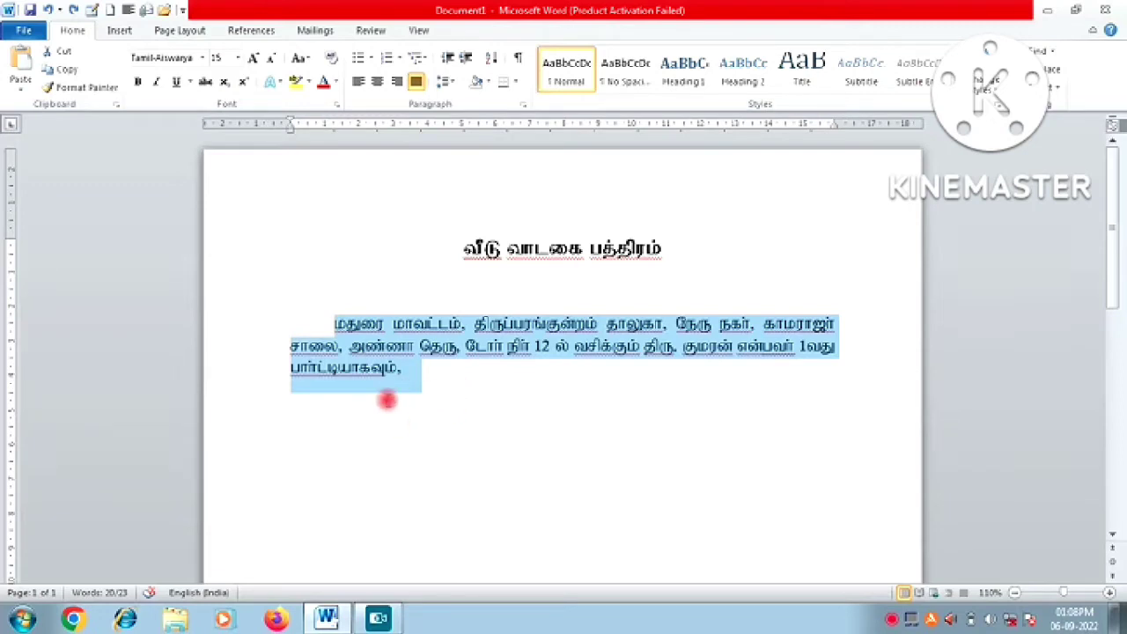
pyautogui.click(386, 412)
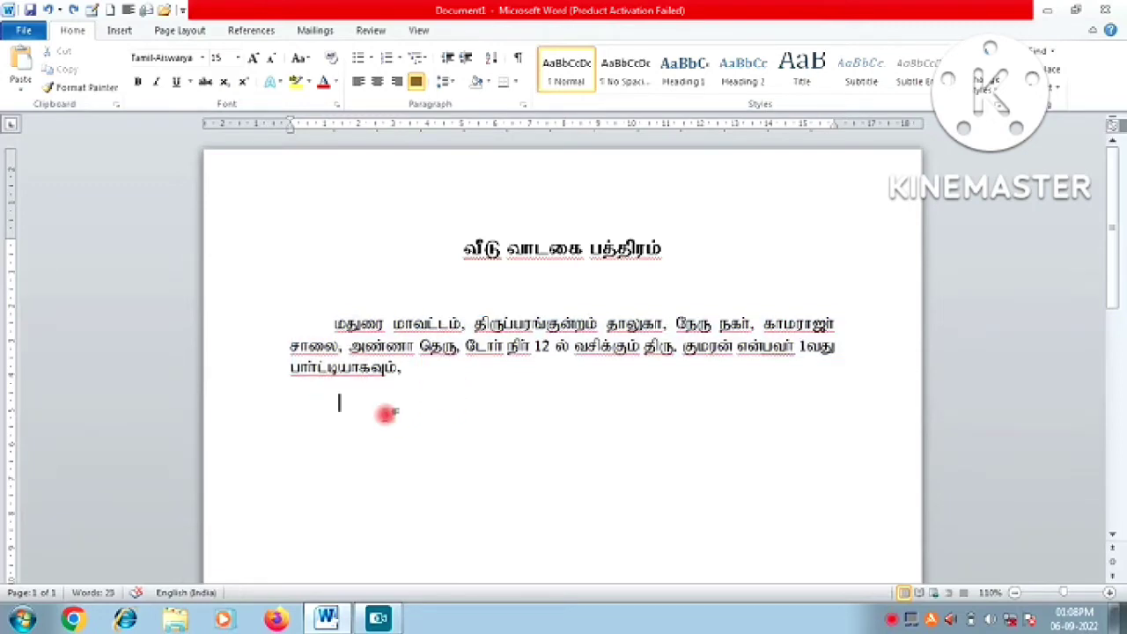
pyautogui.hotkey('ctrl', 'v')
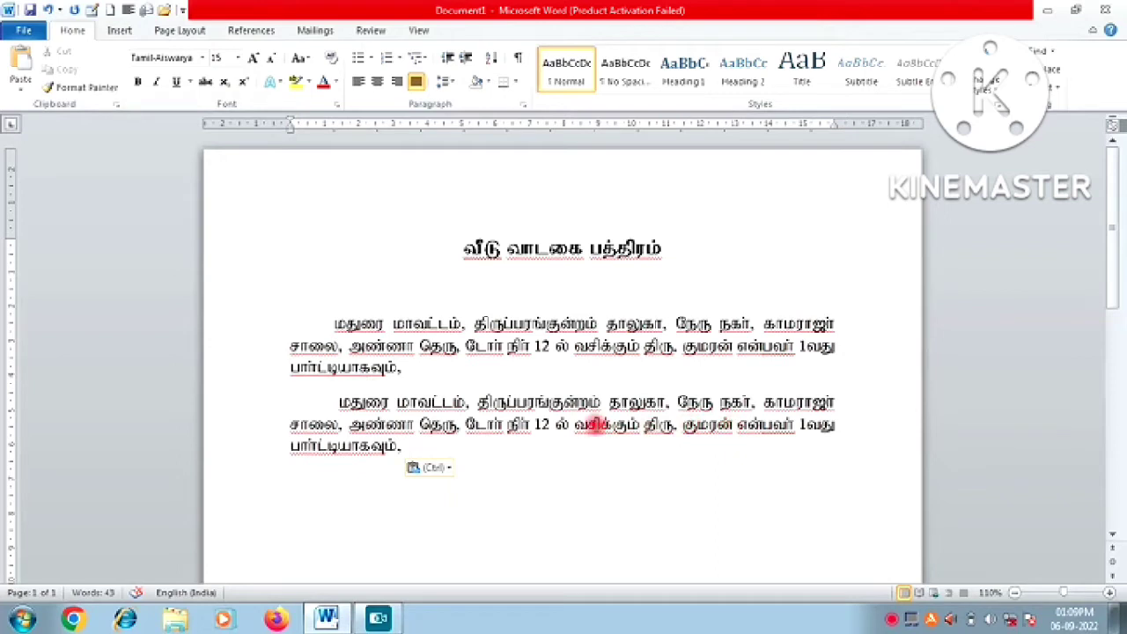
# - Replace the door number in the duplicated paragraph with the second party's door number
pyautogui.click(543, 425)
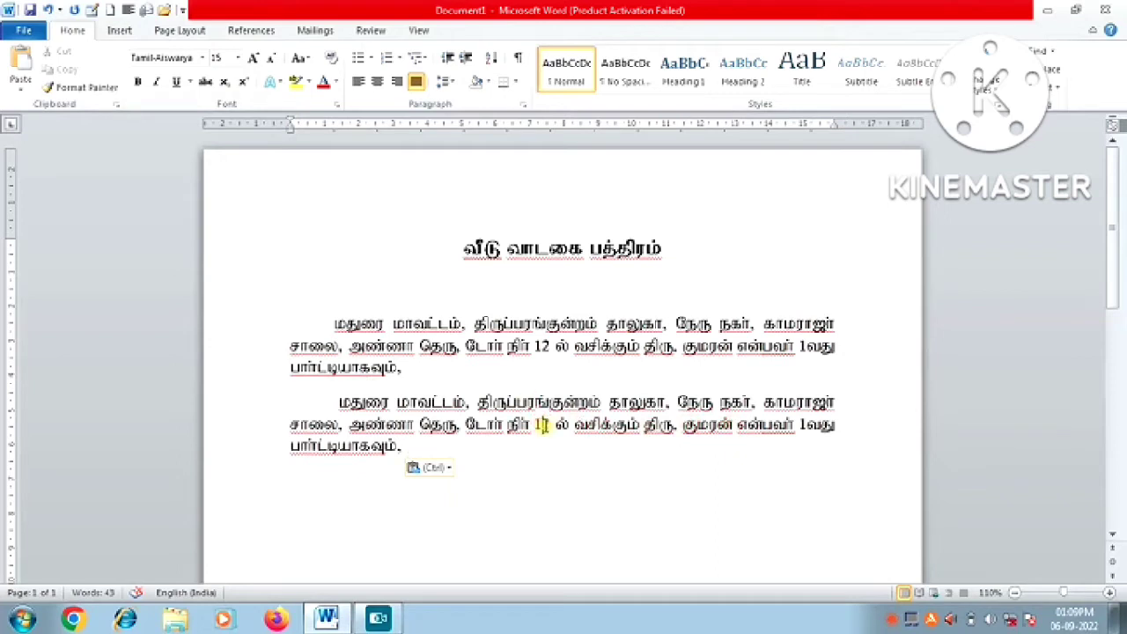
pyautogui.press('Delete')
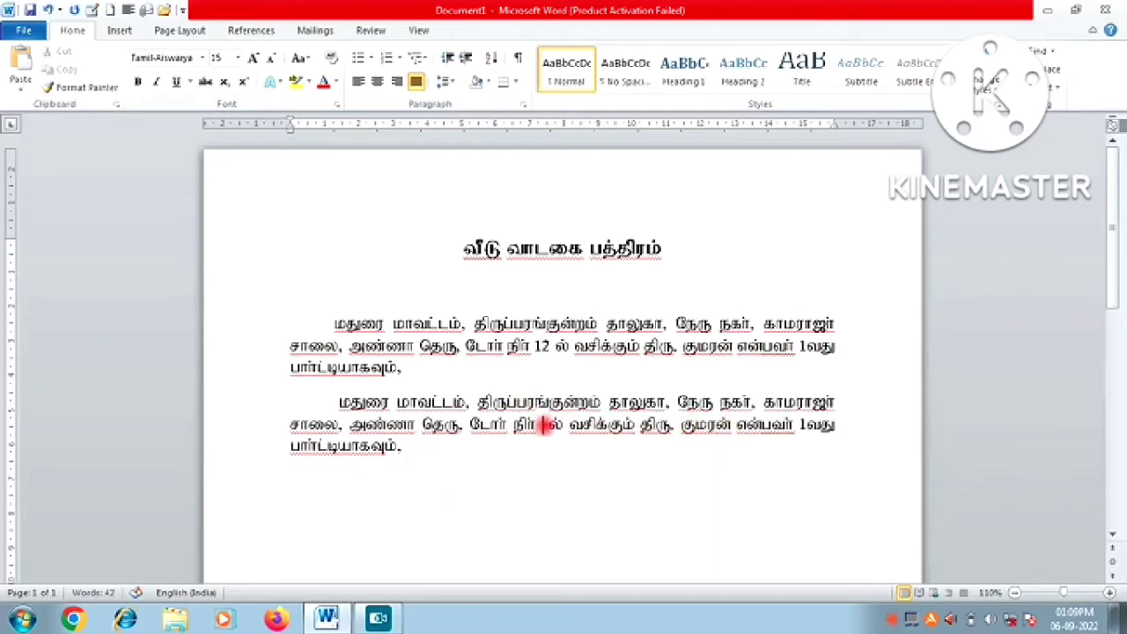
pyautogui.write('56')
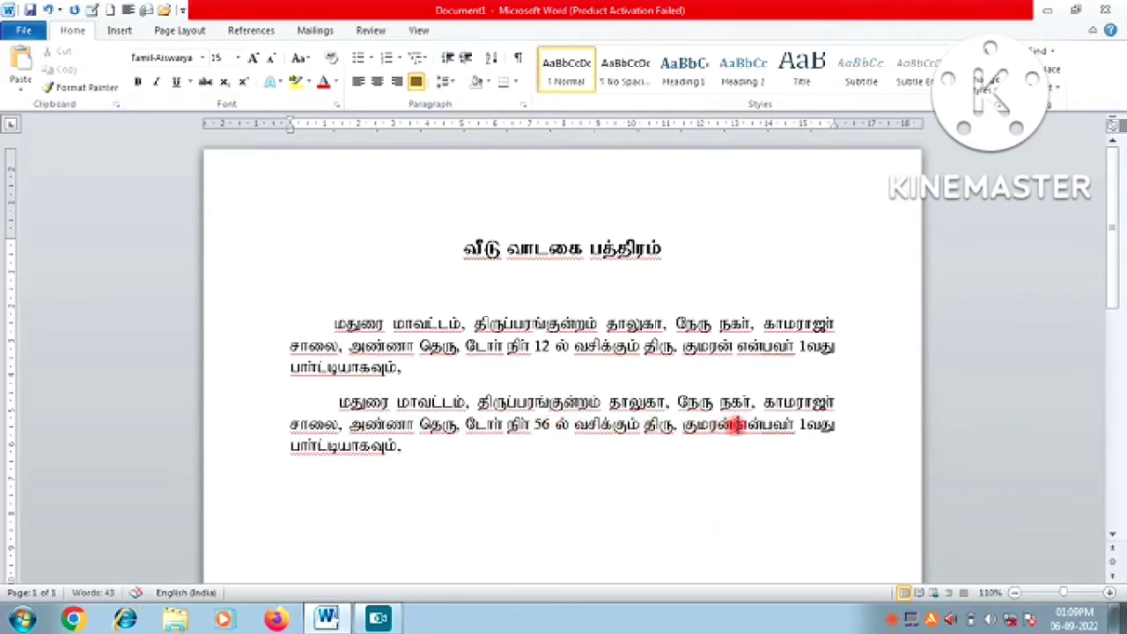
# - Replace the person's name in the duplicated paragraph with the second party's name and change the party ordinal to 2வது
pyautogui.press('BackSpace')
pyautogui.press('BackSpace')
pyautogui.press('BackSpace')
pyautogui.press('BackSpace')
pyautogui.press('BackSpace')
pyautogui.press('BackSpace')
pyautogui.write('முரு')
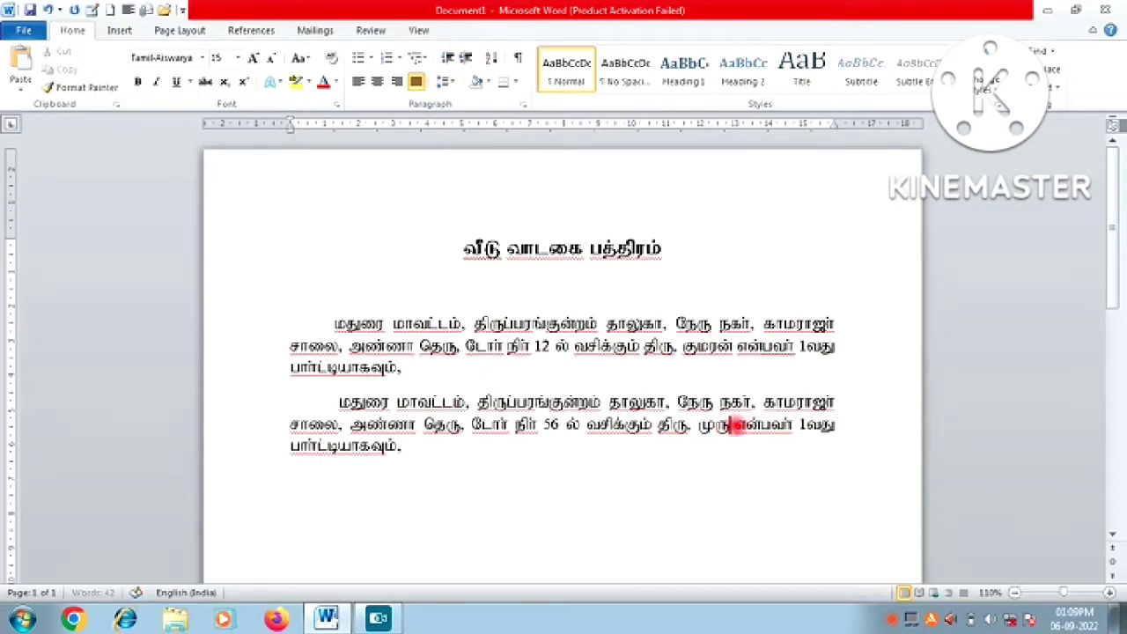
pyautogui.write('கன்')
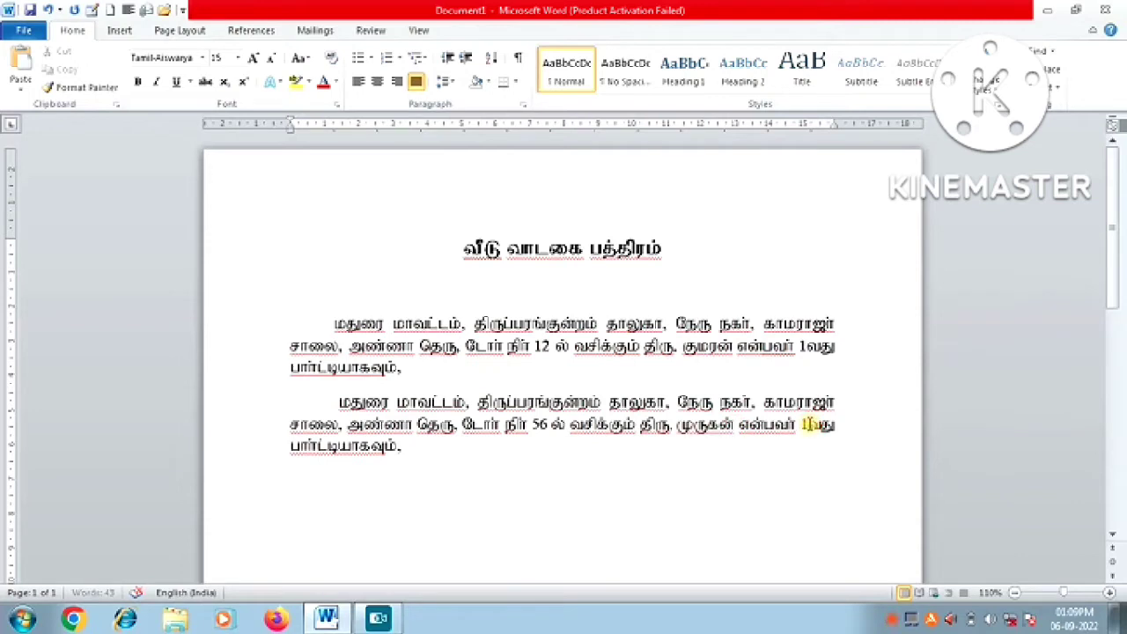
pyautogui.write(' 2')
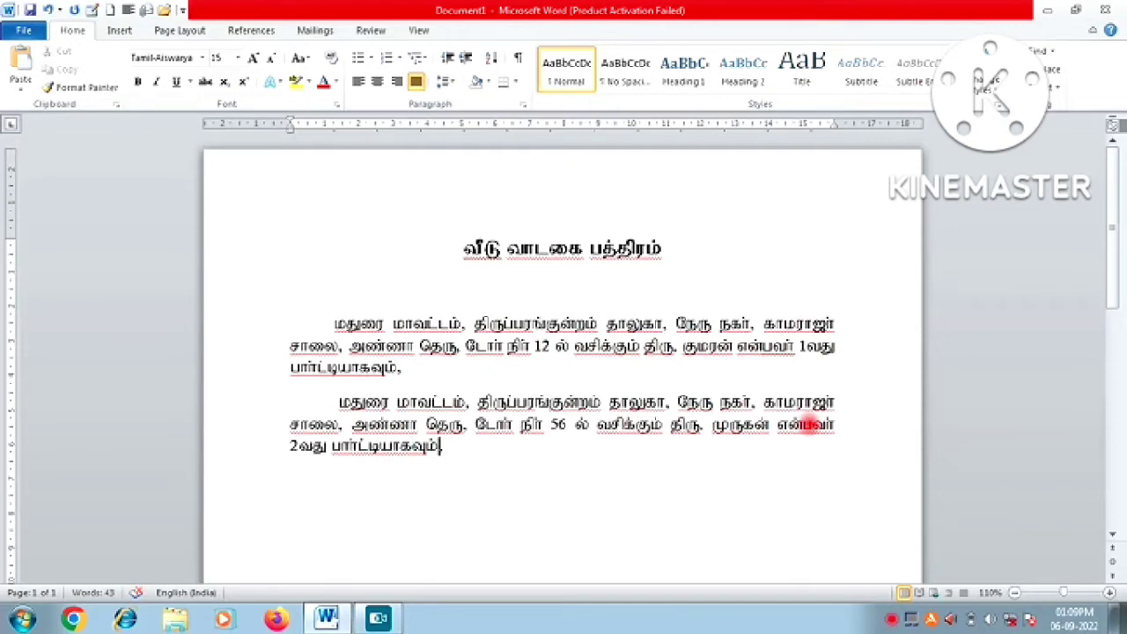
# - Add the signature labels 1வது பார்ட்டி and 2வது பார்ட்டி, spaced apart on one line below the second-party paragraph
pyautogui.write(',')
pyautogui.press('Return')
pyautogui.write('1வது பார்ட்')
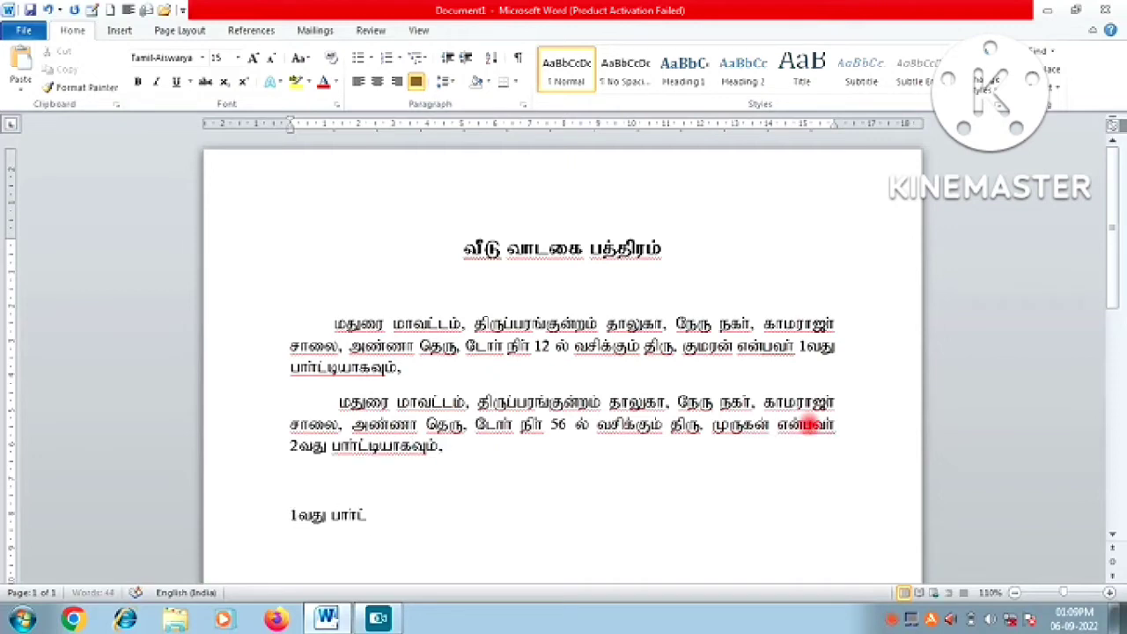
pyautogui.write('டி\t2வது பார')
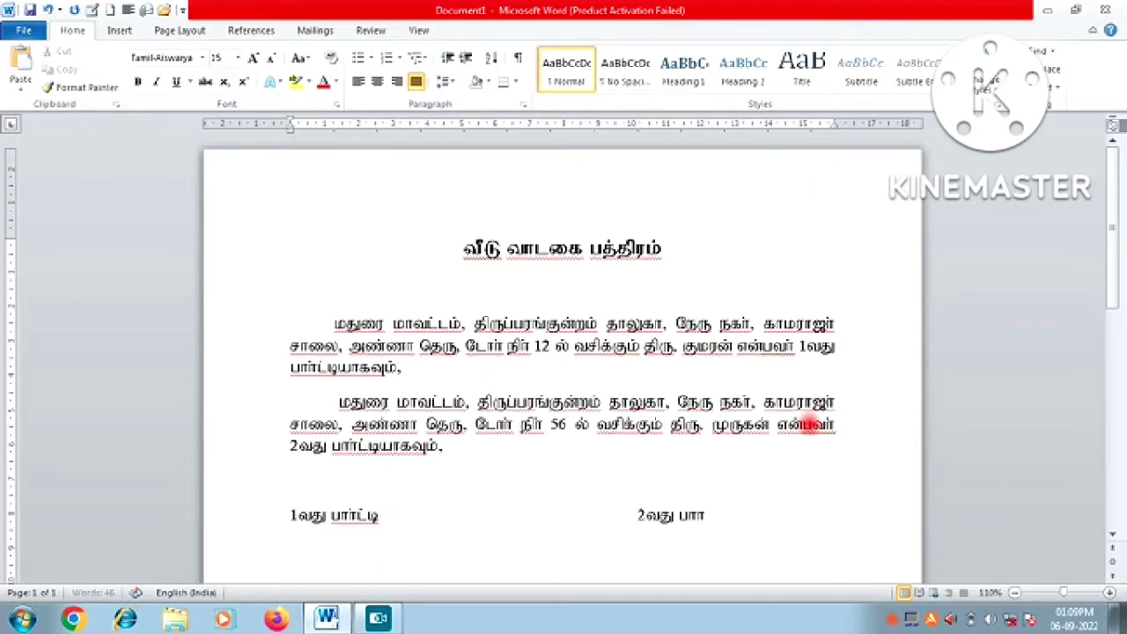
# - Add the witnesses heading சாட்சிகள் on its own line, leaving space below the signature labels
pyautogui.press('Return')
pyautogui.press('Return')
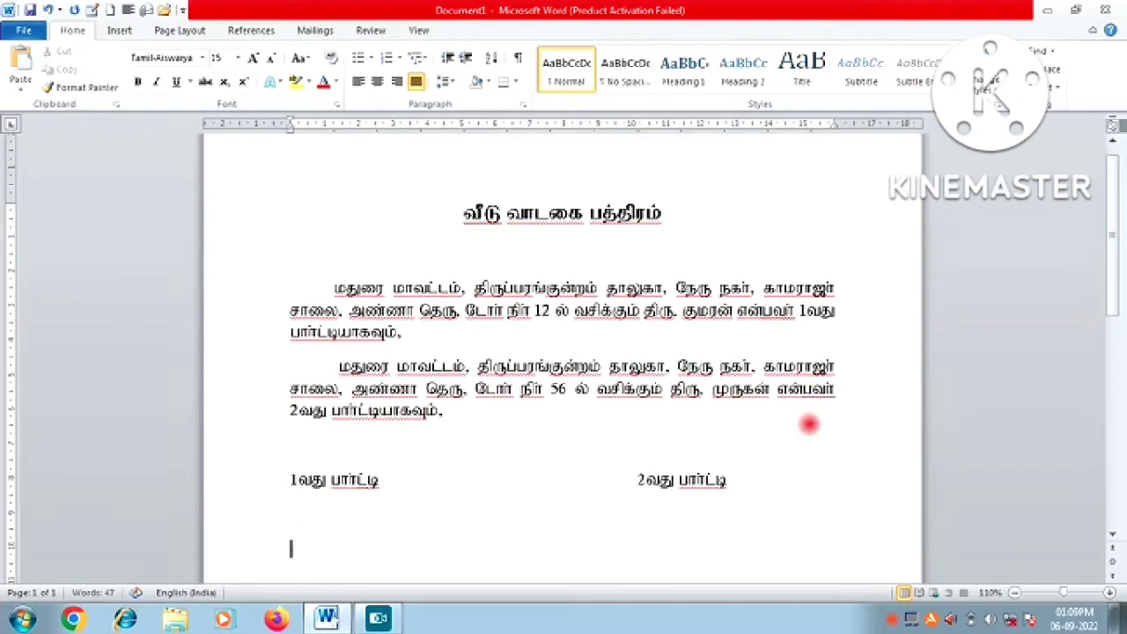
pyautogui.write('சா')
pyautogui.press('BackSpace')
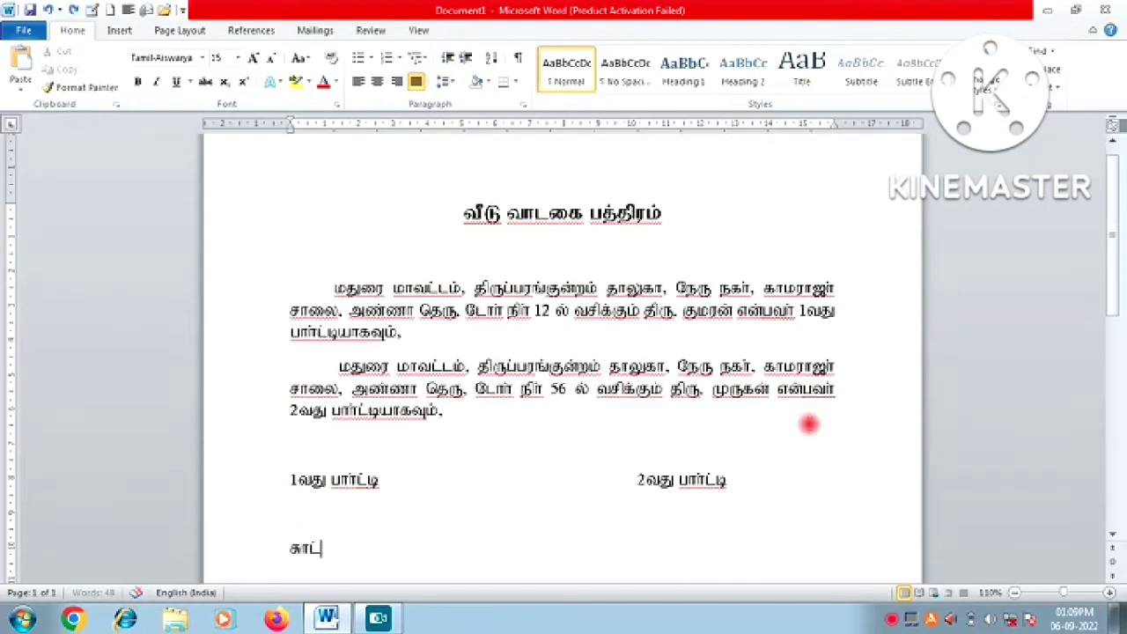
pyautogui.write('சி')
pyautogui.write('சற')
pyautogui.press('BackSpace')
pyautogui.press('BackSpace')
pyautogui.write('கள்')
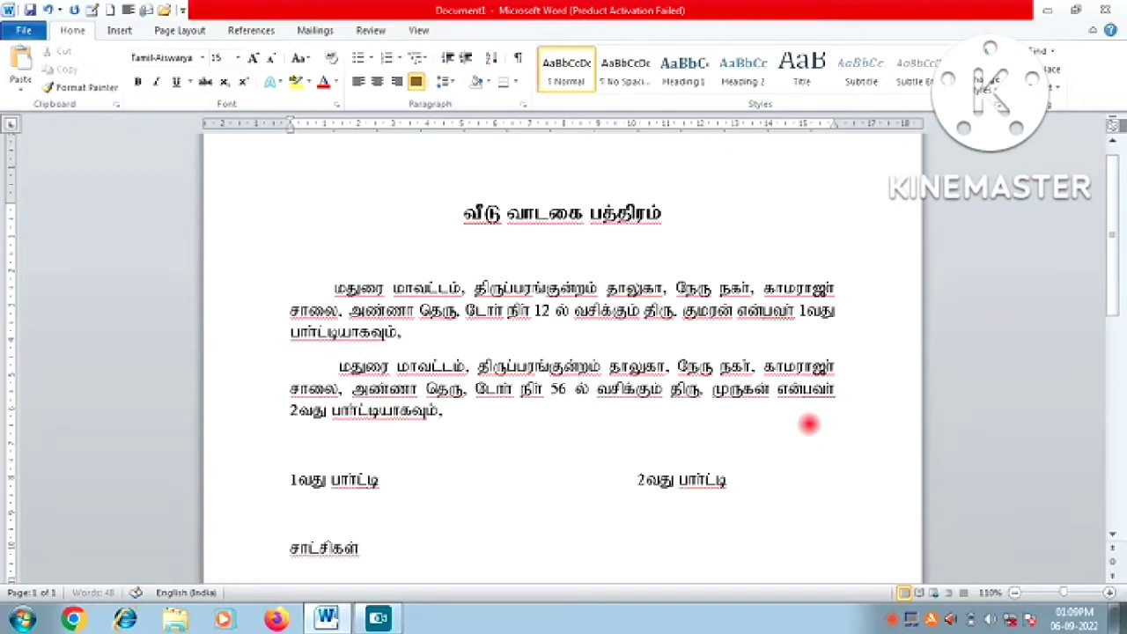
pyautogui.press('Return')
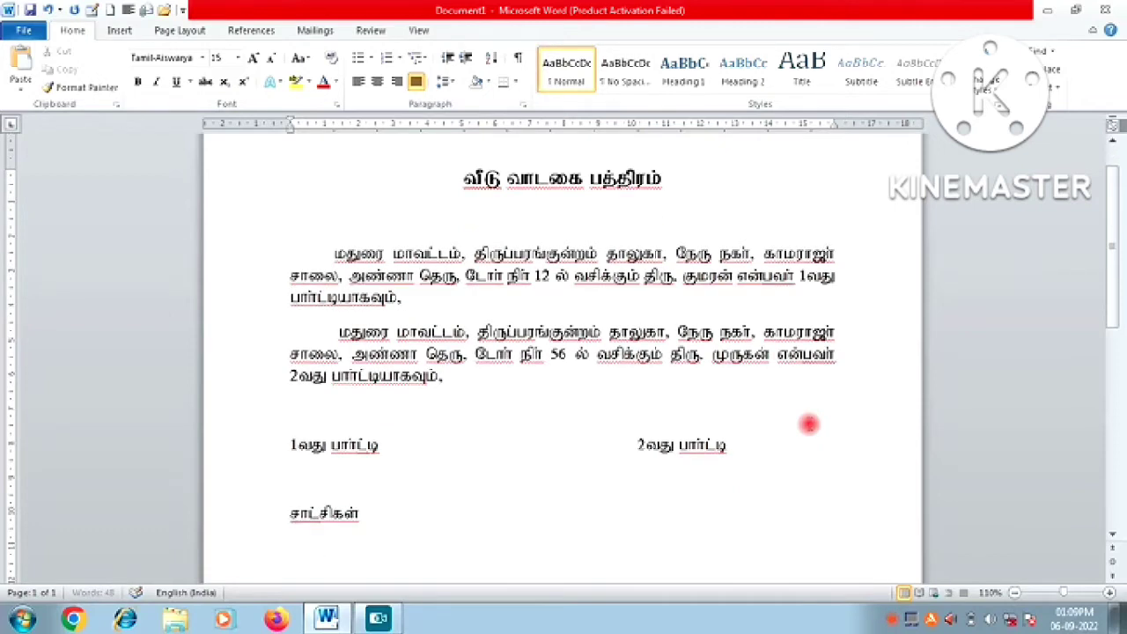
# - Create an automatically numbered list with empty entries 1 and 2 under the சாட்சிகள் heading
pyautogui.write('1.')
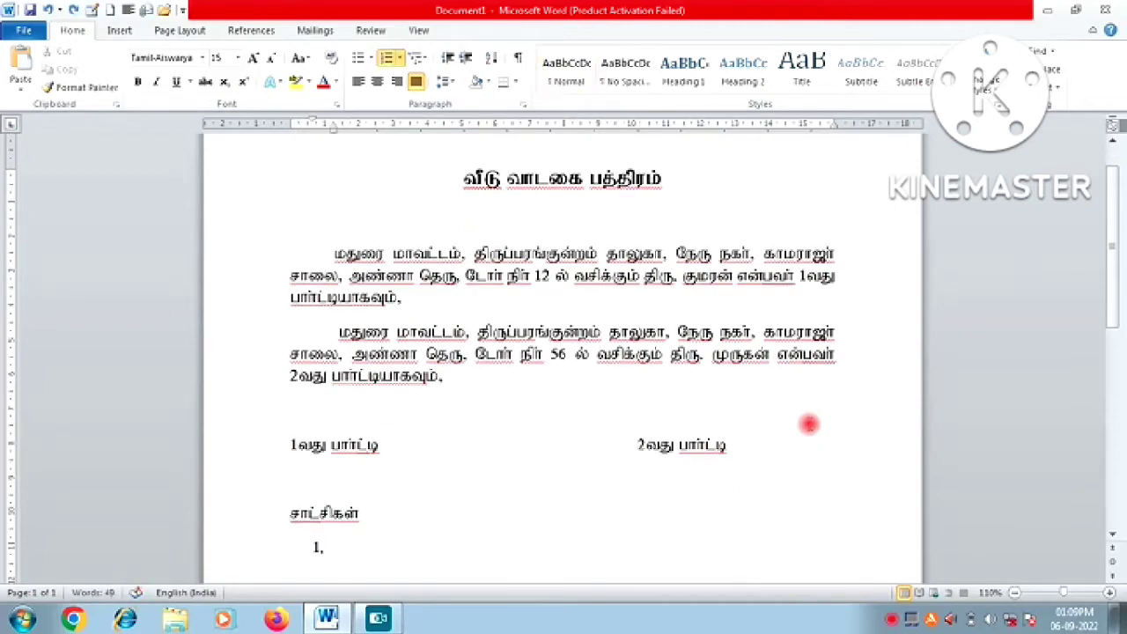
pyautogui.press('BackSpace')
pyautogui.press('BackSpace')
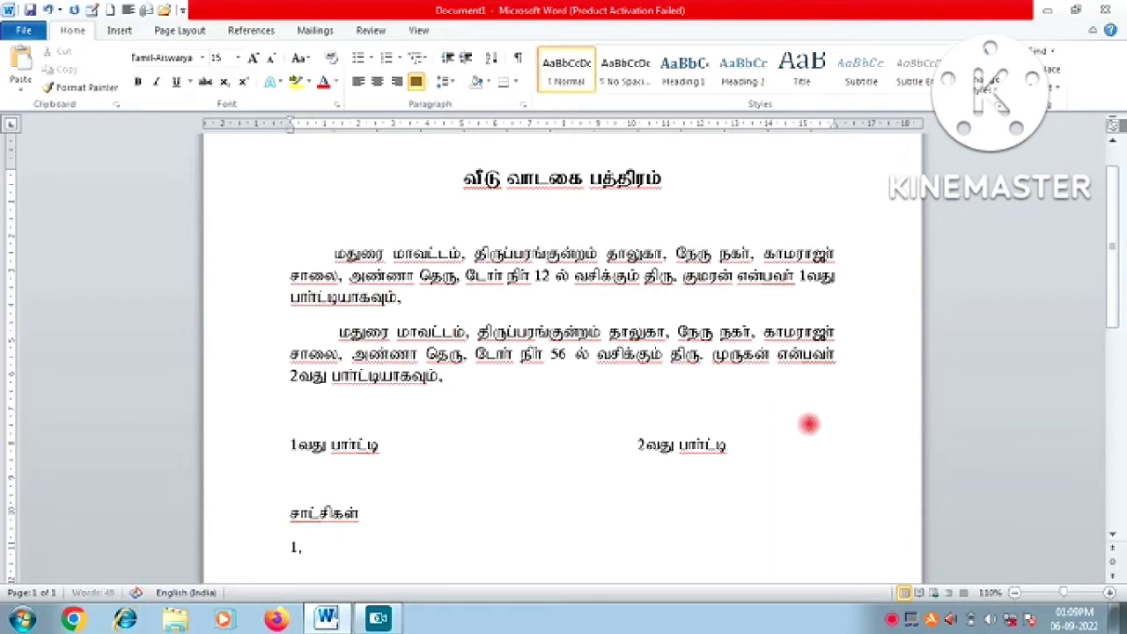
pyautogui.press('BackSpace')
pyautogui.press('BackSpace')
pyautogui.hotkey('ctrl', 'z')
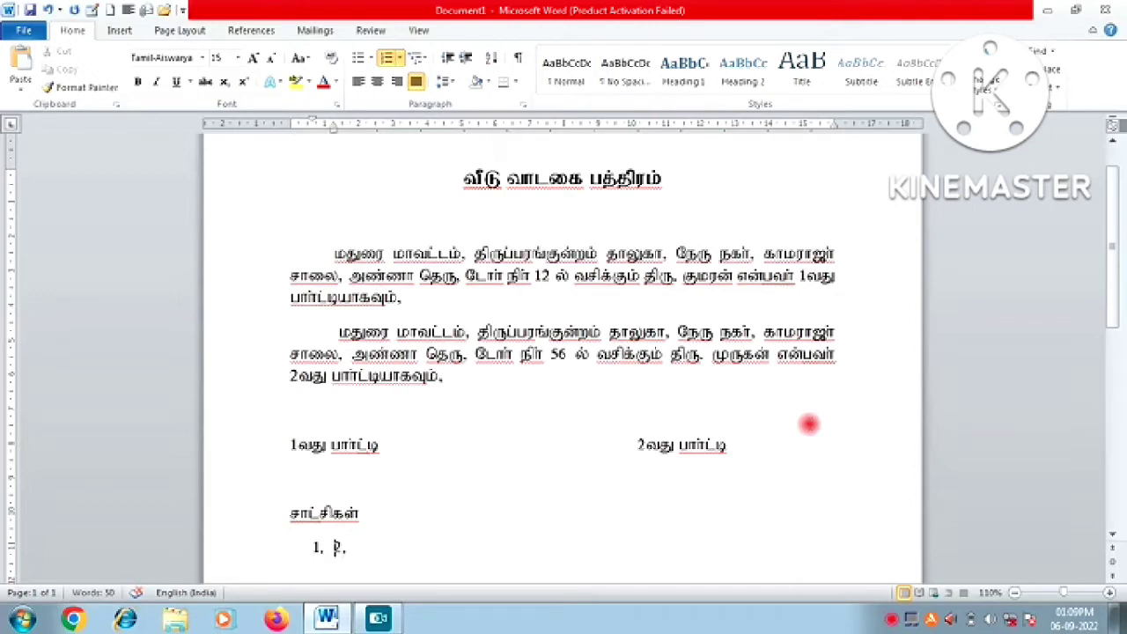
pyautogui.press('Return')
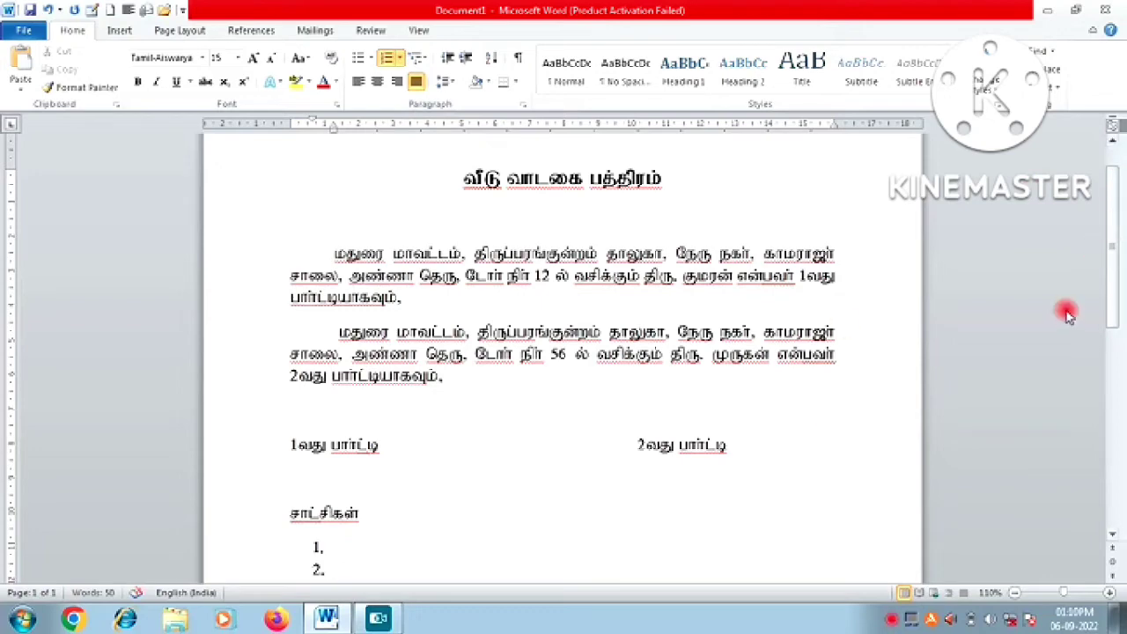
# - Zoom the document out to 50% and check the selected paper size among the available sizes
pyautogui.moveTo(1111, 301); pyautogui.dragTo(1118, 257)
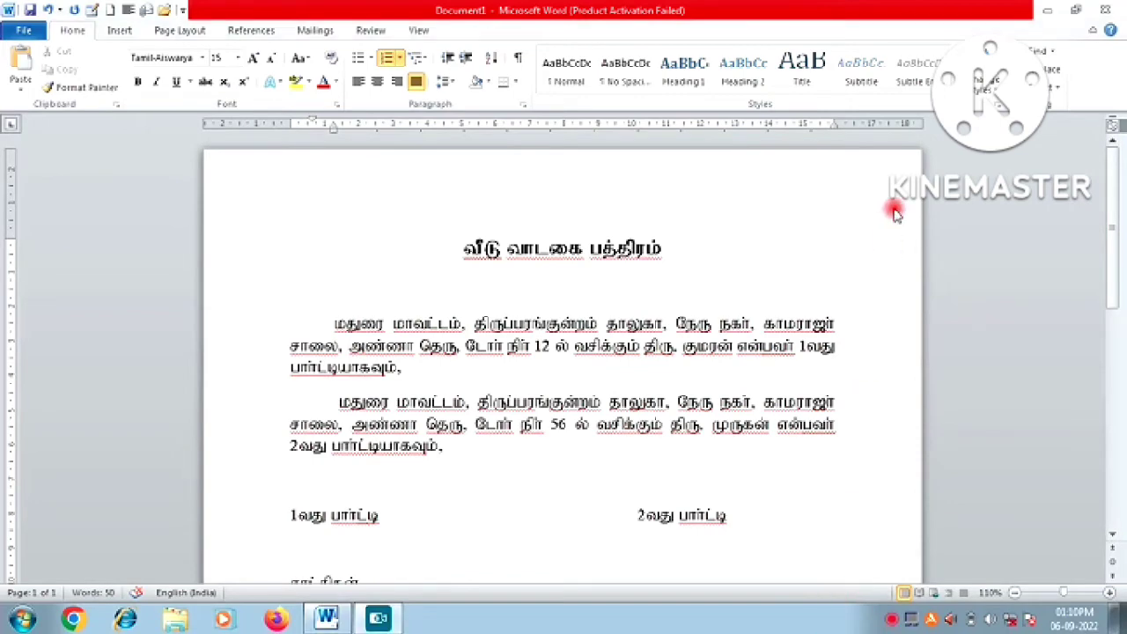
pyautogui.click(1013, 593)
pyautogui.click(1013, 593)
pyautogui.click(1014, 593)
pyautogui.click(1013, 593)
pyautogui.click(1013, 593)
pyautogui.click(1013, 594)
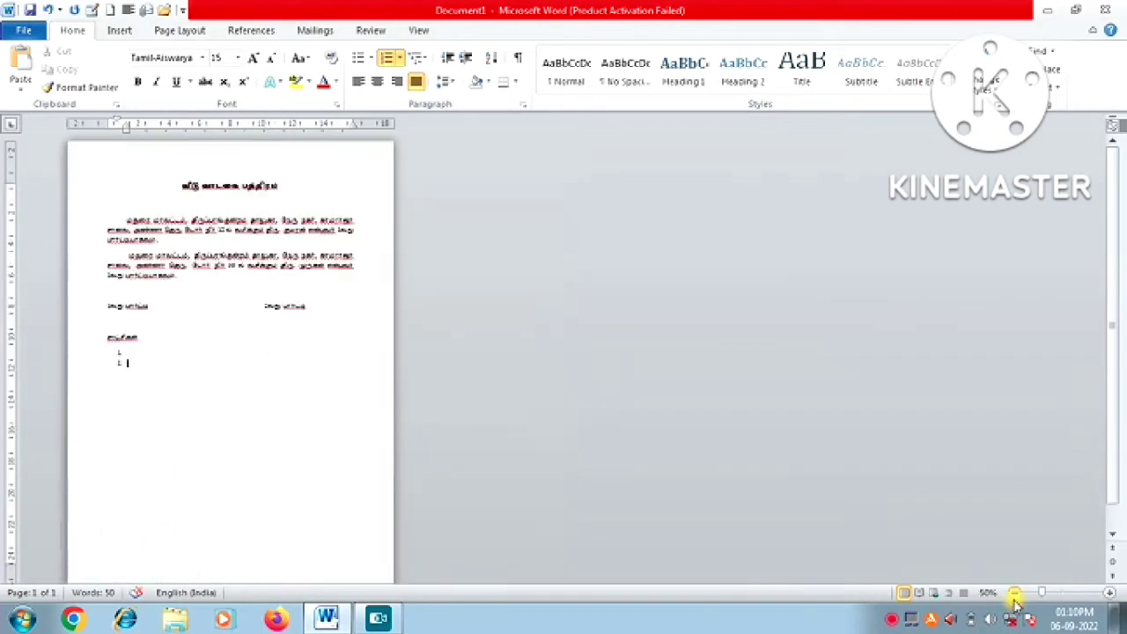
pyautogui.click(185, 31)
pyautogui.click(209, 81)
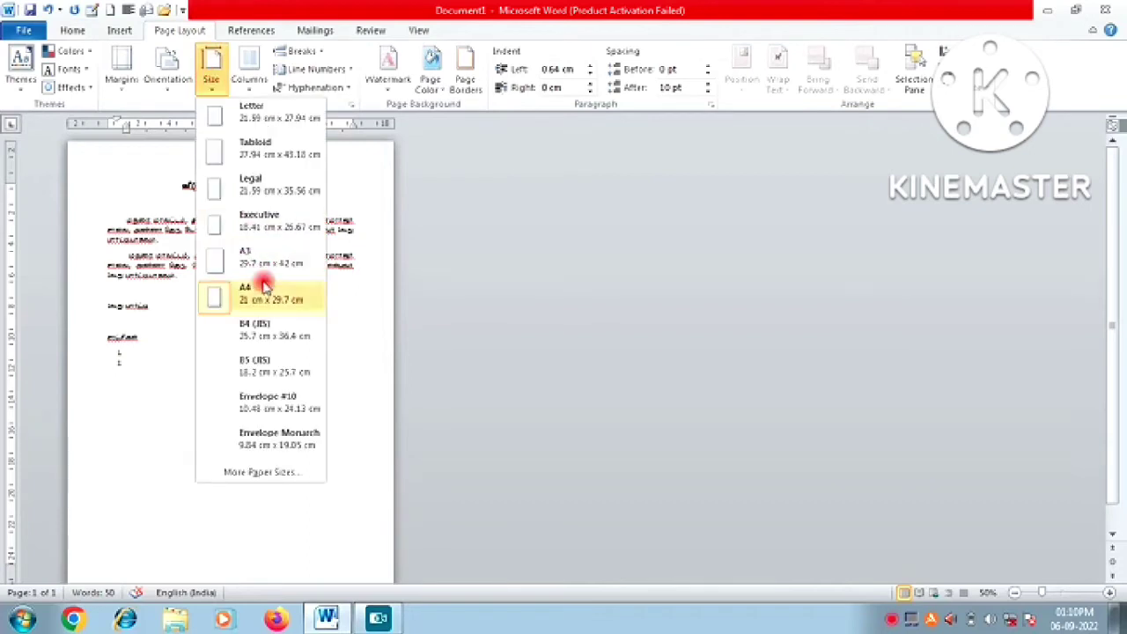
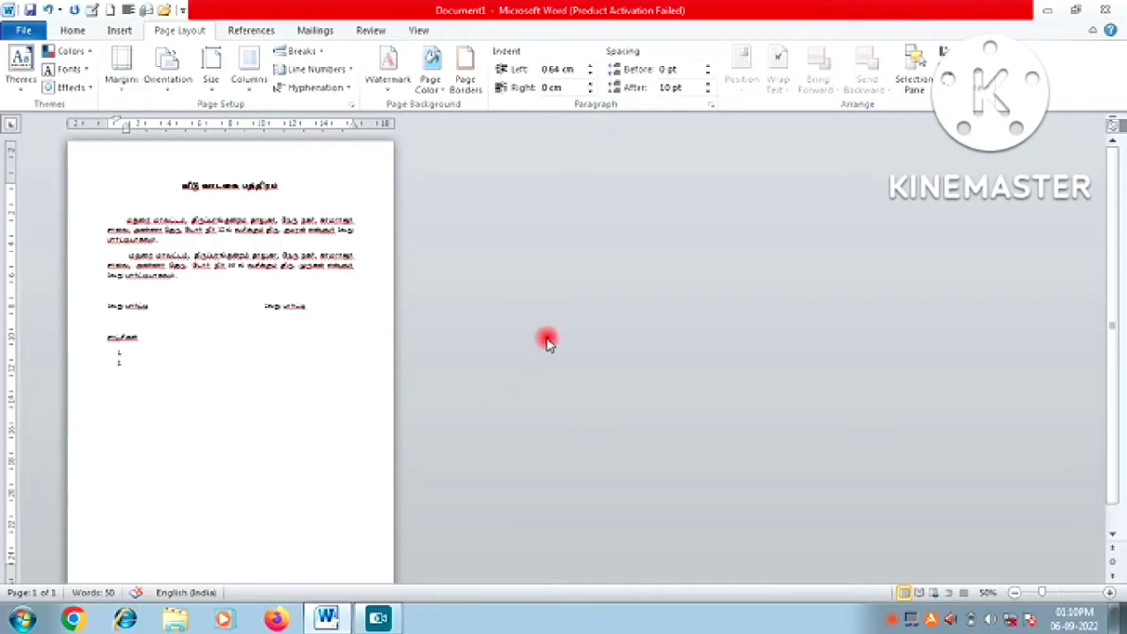
# - Remove the blank line between the title and the first-party paragraph
pyautogui.click(218, 202)
pyautogui.press('BackSpace')
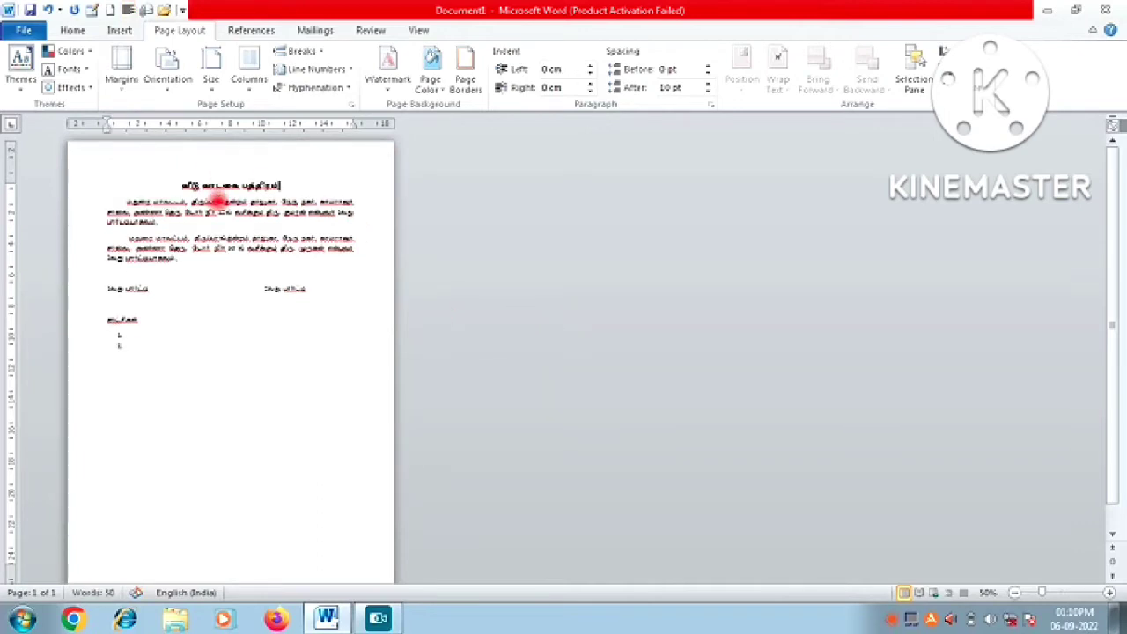
# - Open the custom margin settings and lower the top margin to -0.1 cm
pyautogui.click(121, 63)
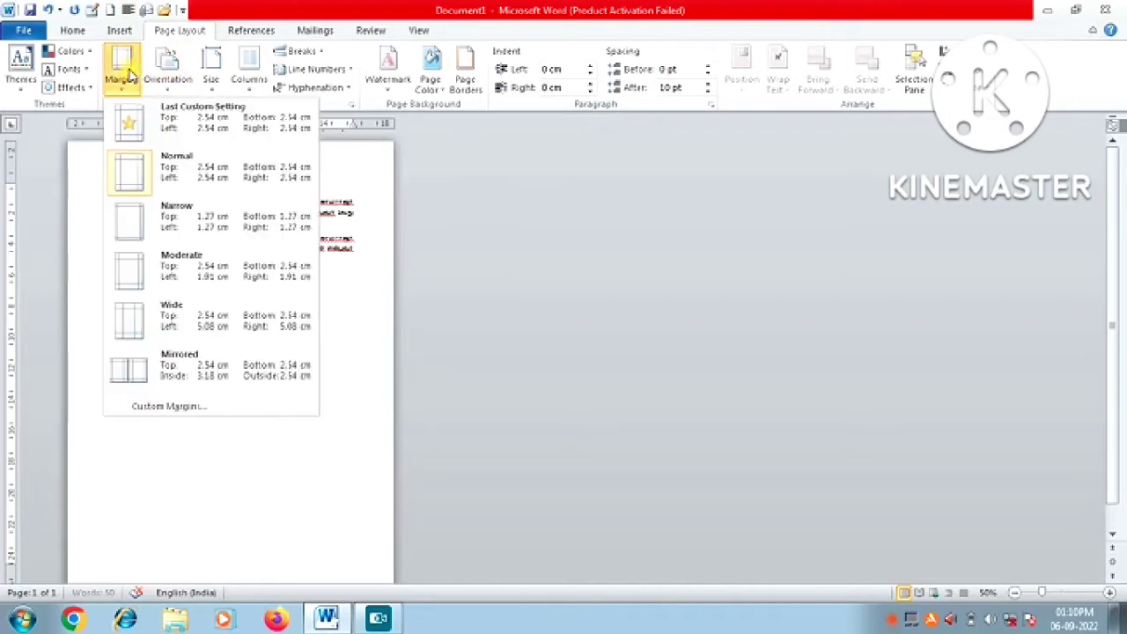
pyautogui.click(229, 405)
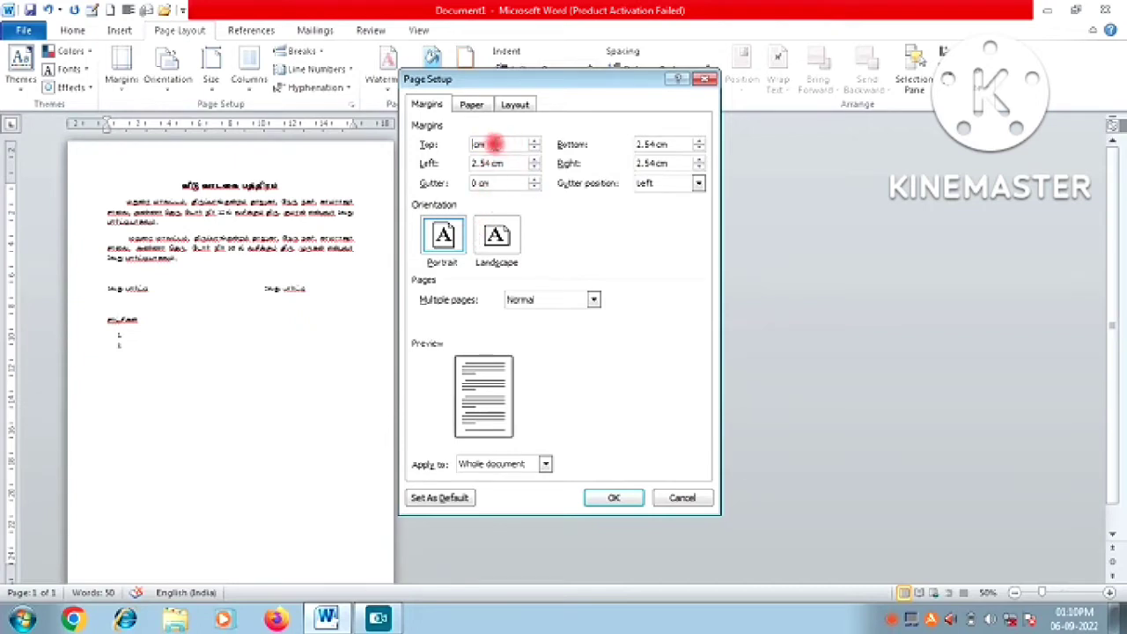
pyautogui.click(533, 144)
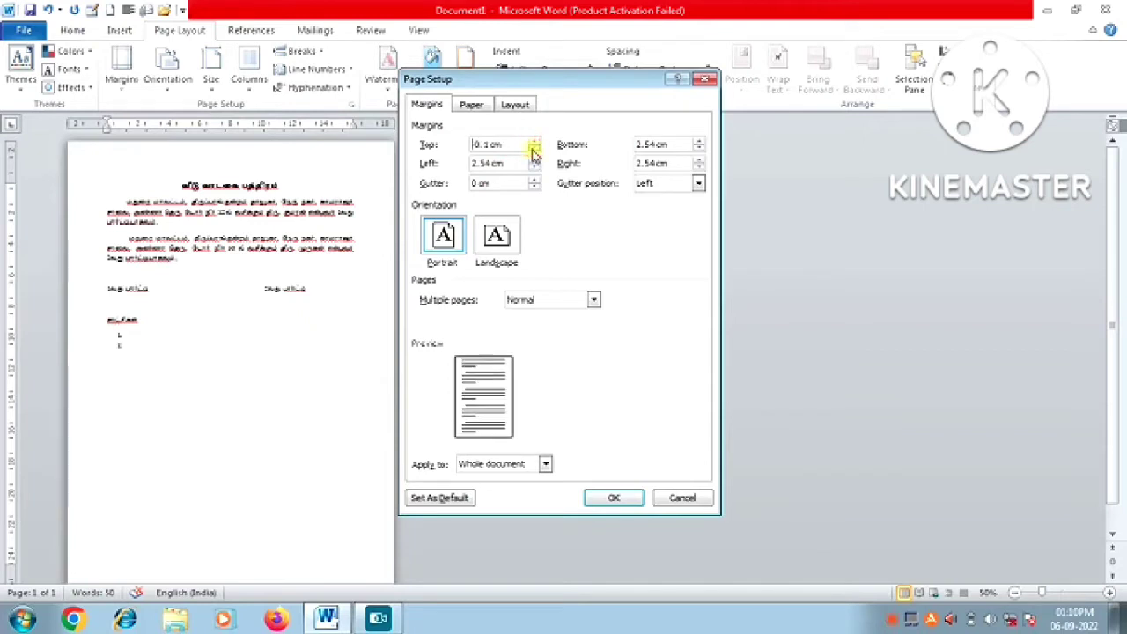
pyautogui.click(533, 149)
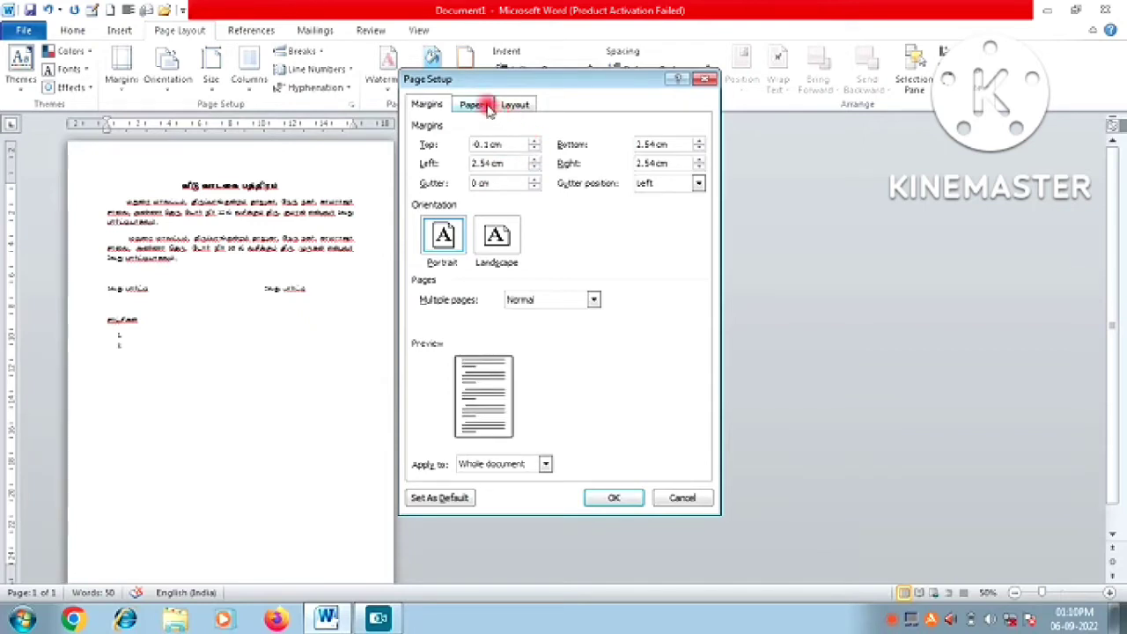
# - Review the paper size and layout settings in the page setup
pyautogui.click(487, 105)
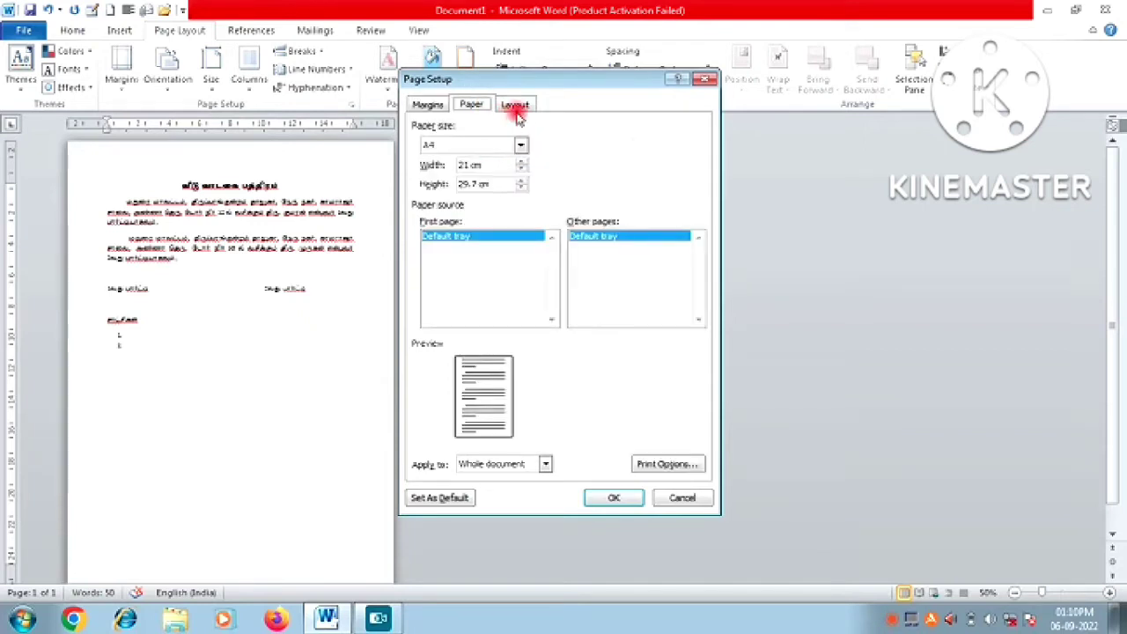
pyautogui.click(715, 145)
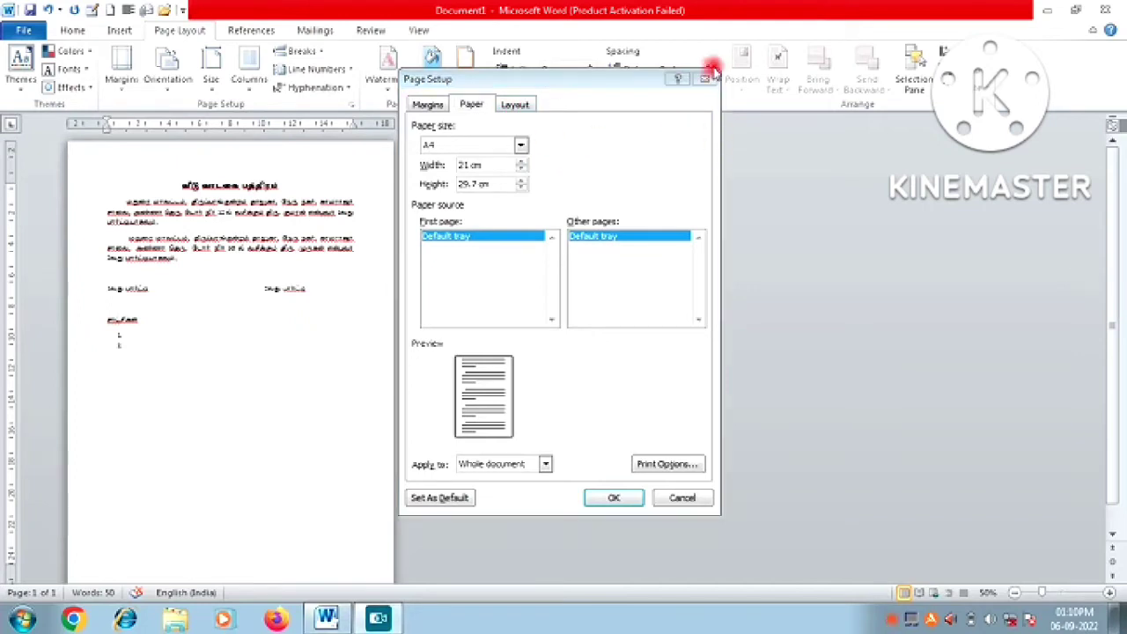
pyautogui.click(519, 106)
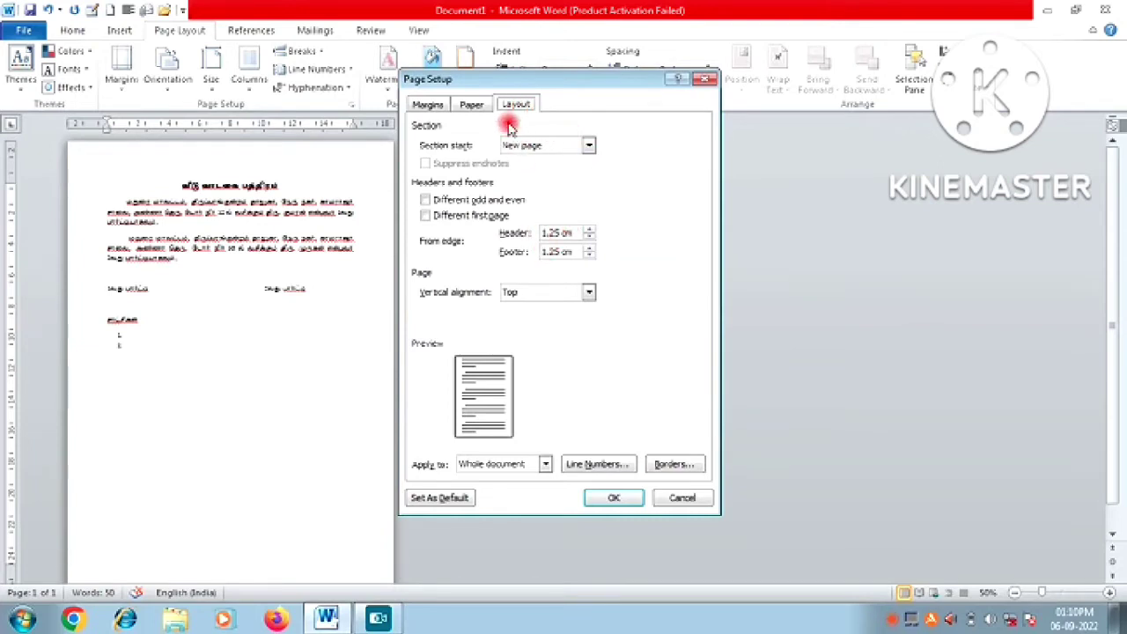
pyautogui.click(473, 105)
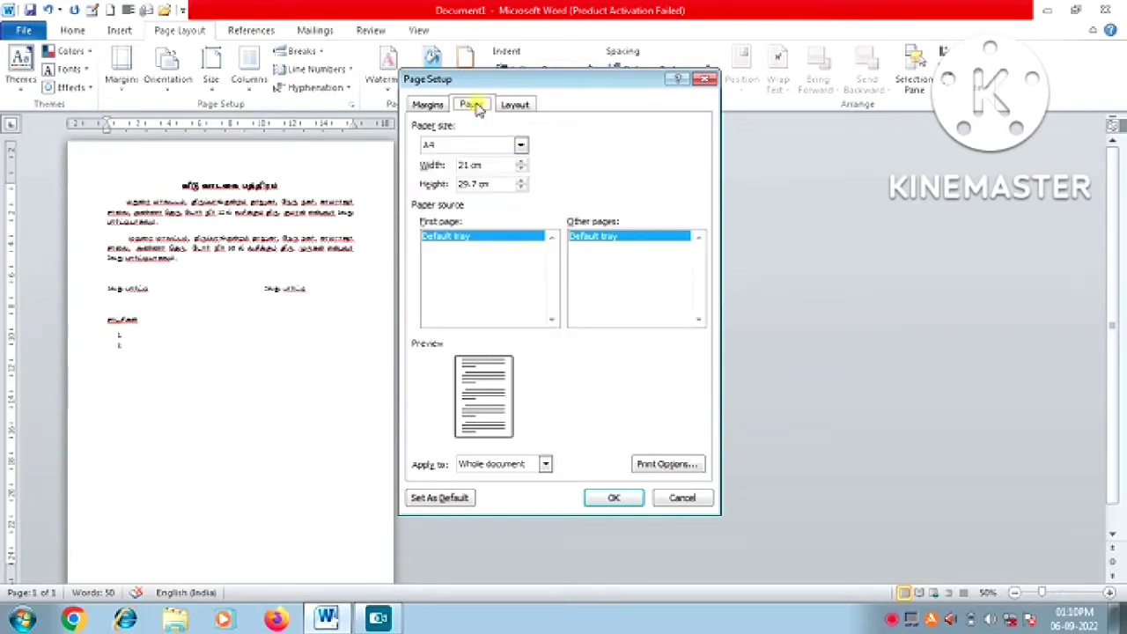
# - Set the top margin to 6.5 cm for the whole document
pyautogui.click(427, 105)
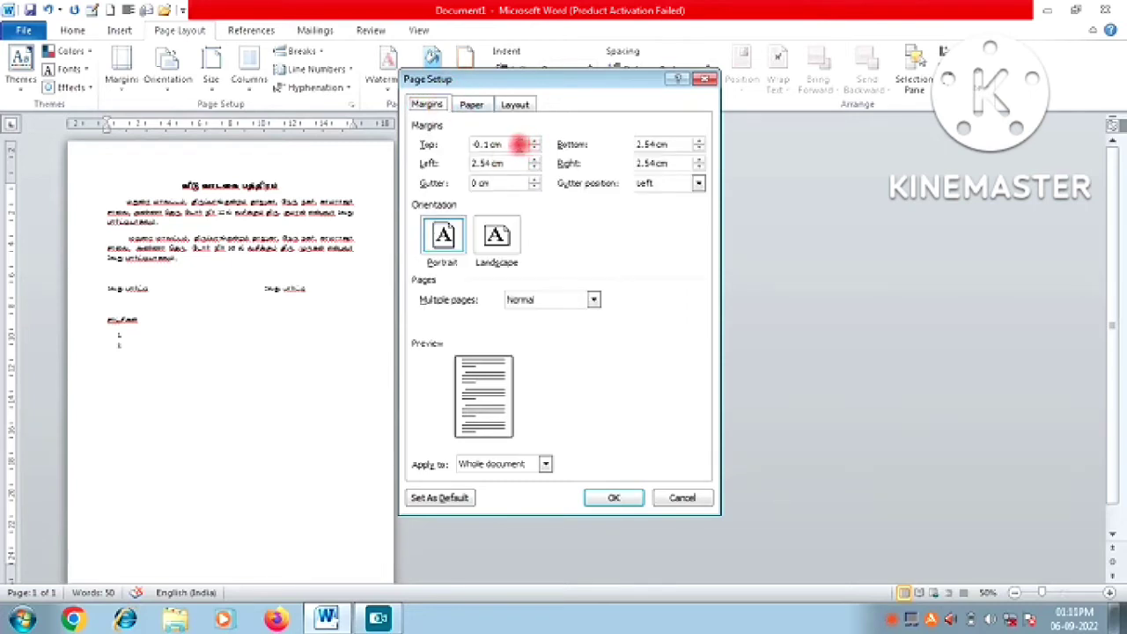
pyautogui.click(489, 144)
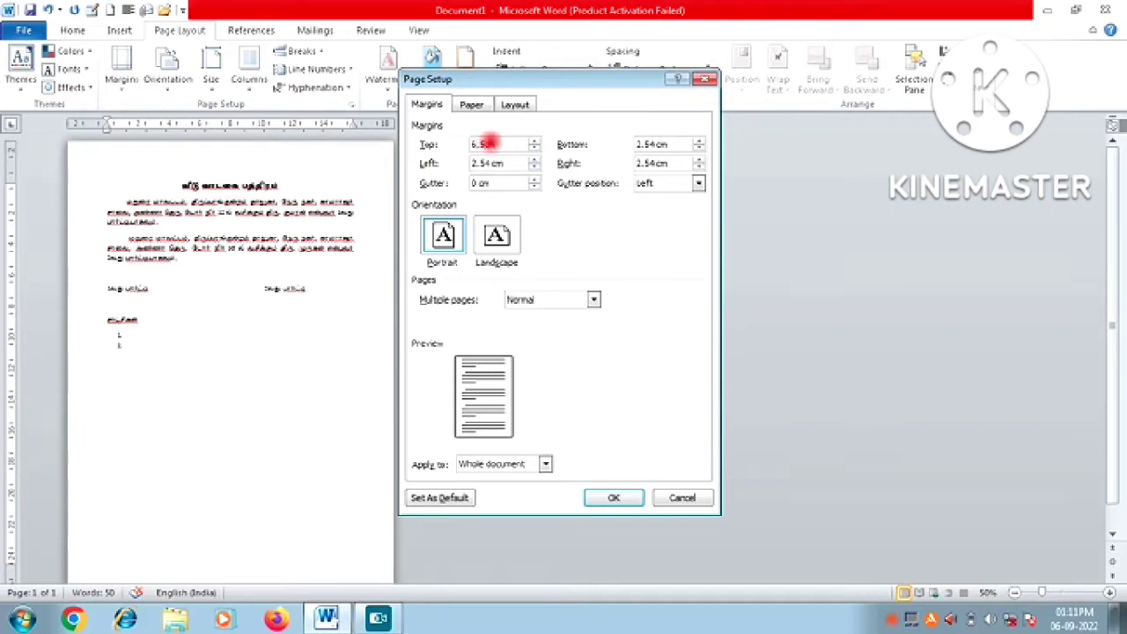
pyautogui.press('Return')
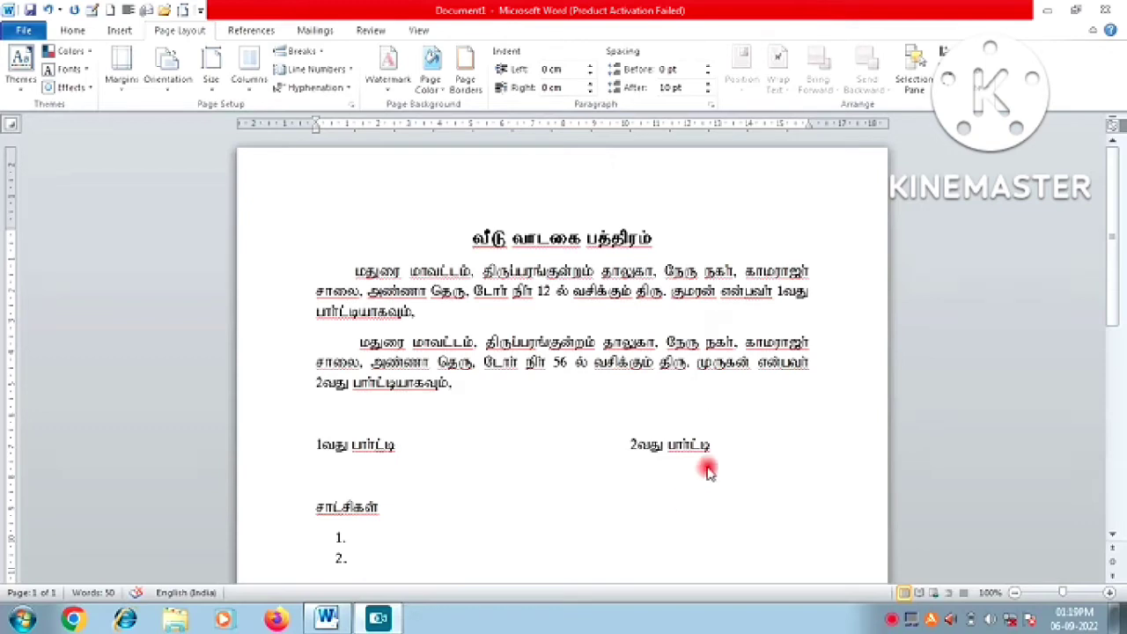
# - Open the advanced Word options
pyautogui.click(19, 31)
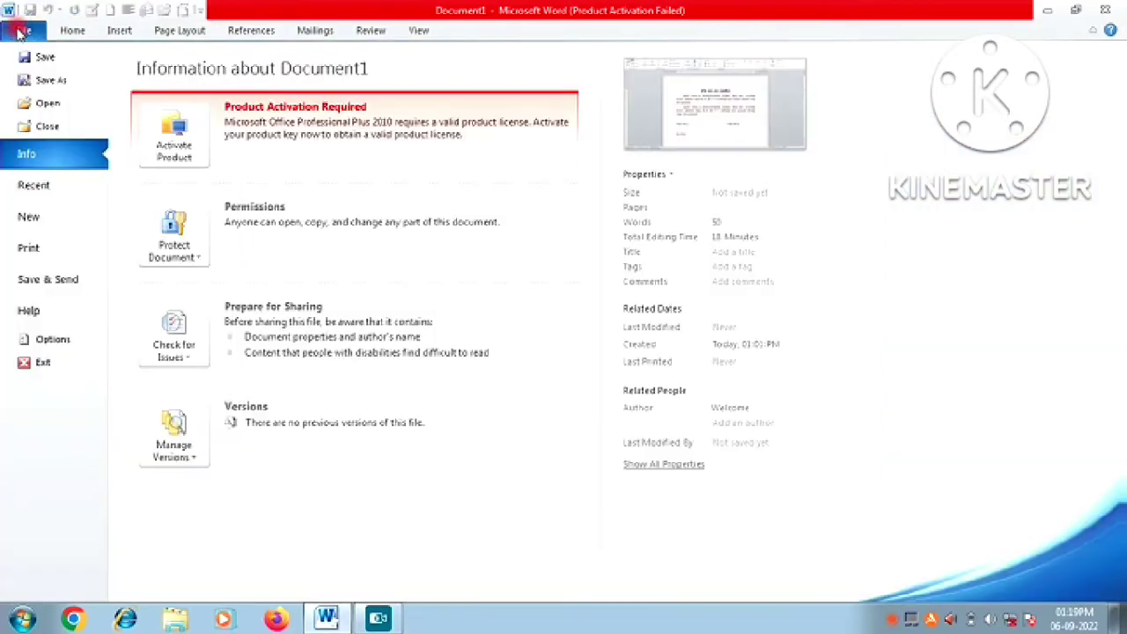
pyautogui.click(53, 337)
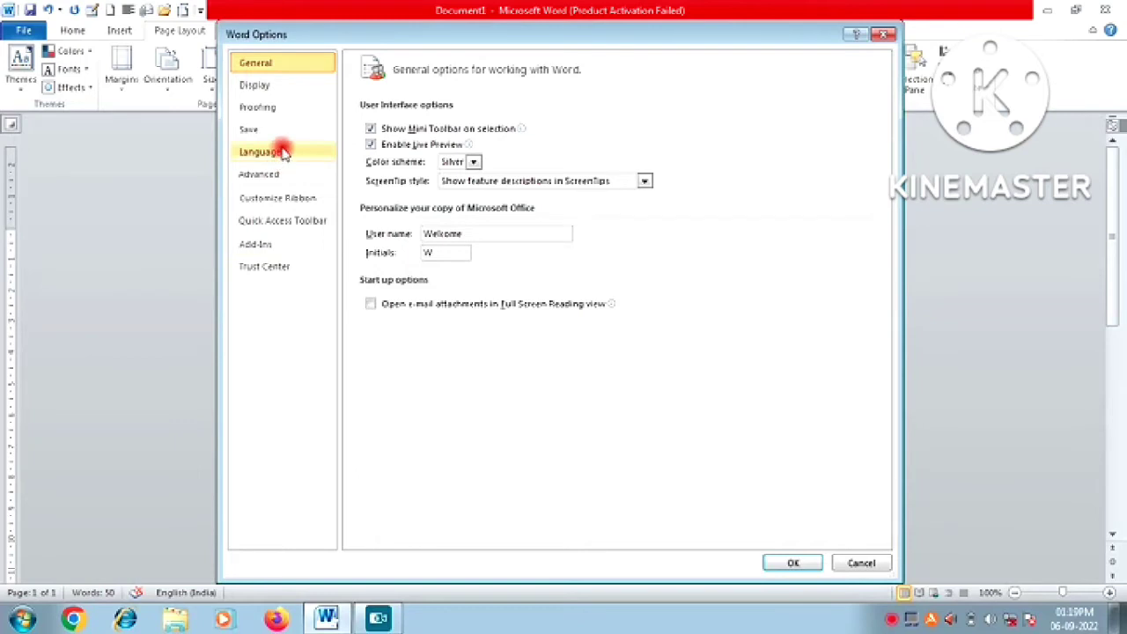
pyautogui.click(284, 176)
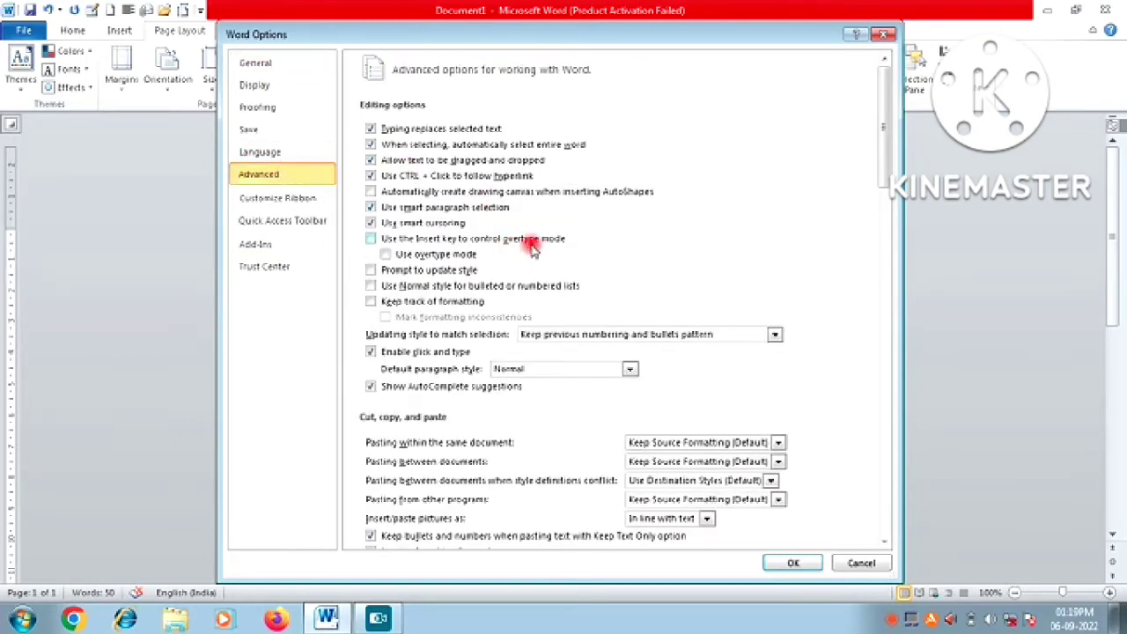
# - Check the editing options for updating styles and the choices for the default paragraph style
pyautogui.click(656, 339)
pyautogui.click(655, 339)
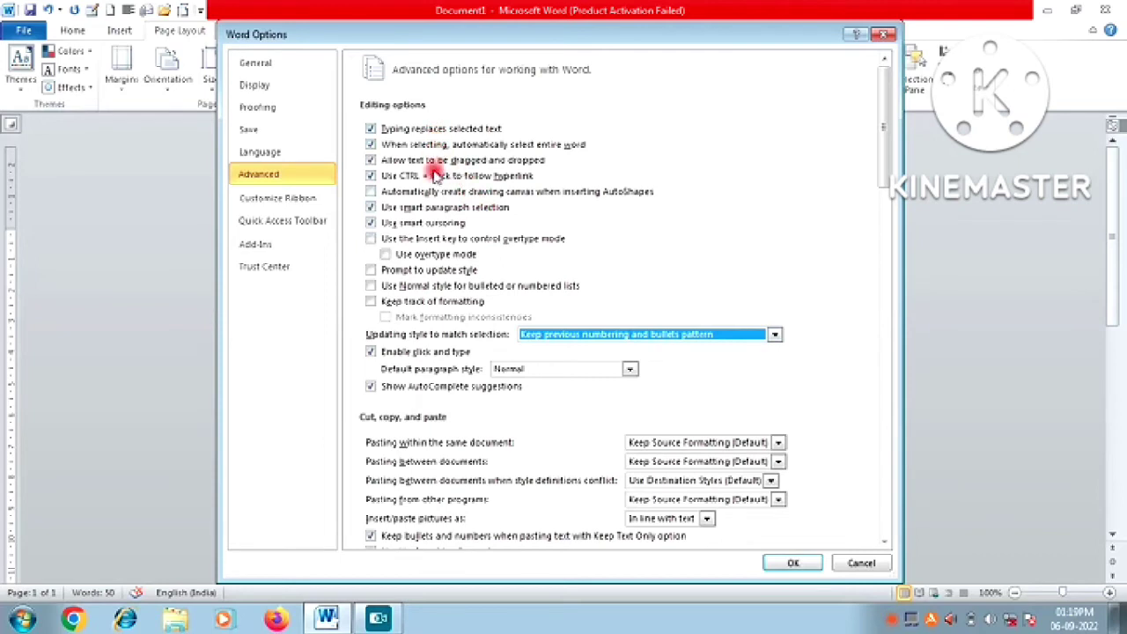
pyautogui.click(543, 368)
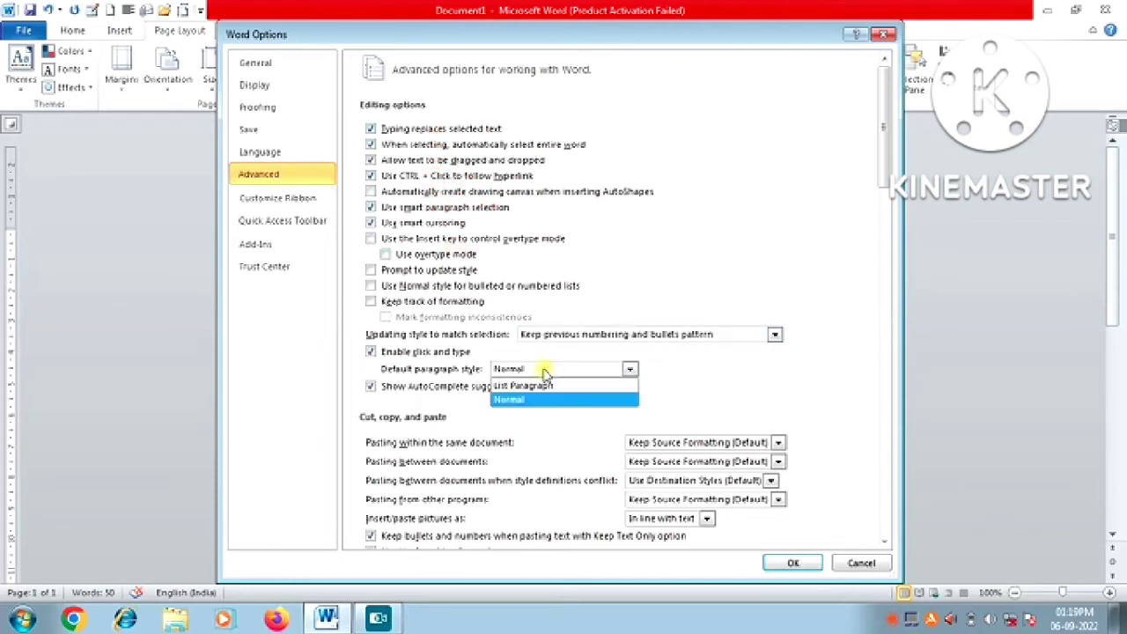
pyautogui.click(543, 371)
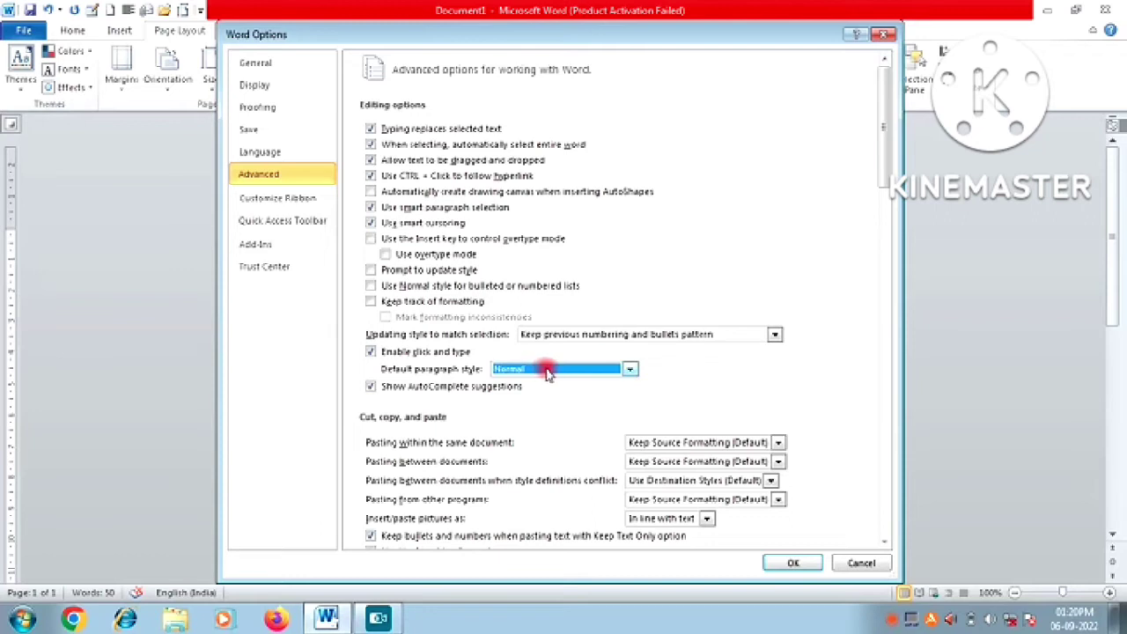
pyautogui.click(561, 610)
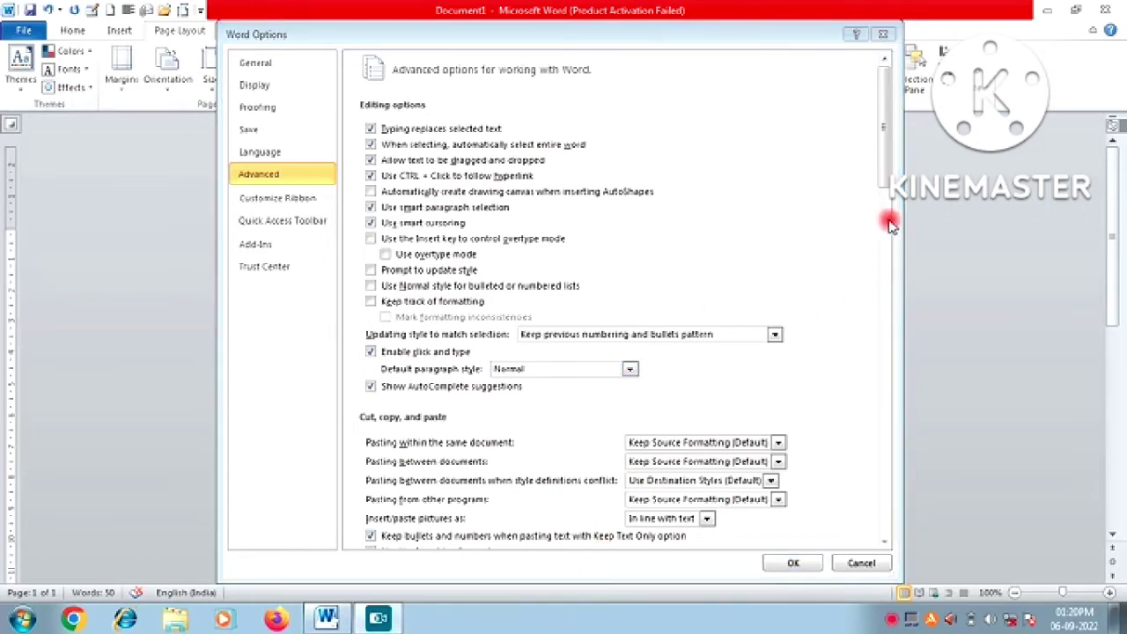
# - Set the display measurement units to inches and apply the options
pyautogui.moveTo(888, 167); pyautogui.dragTo(912, 348)
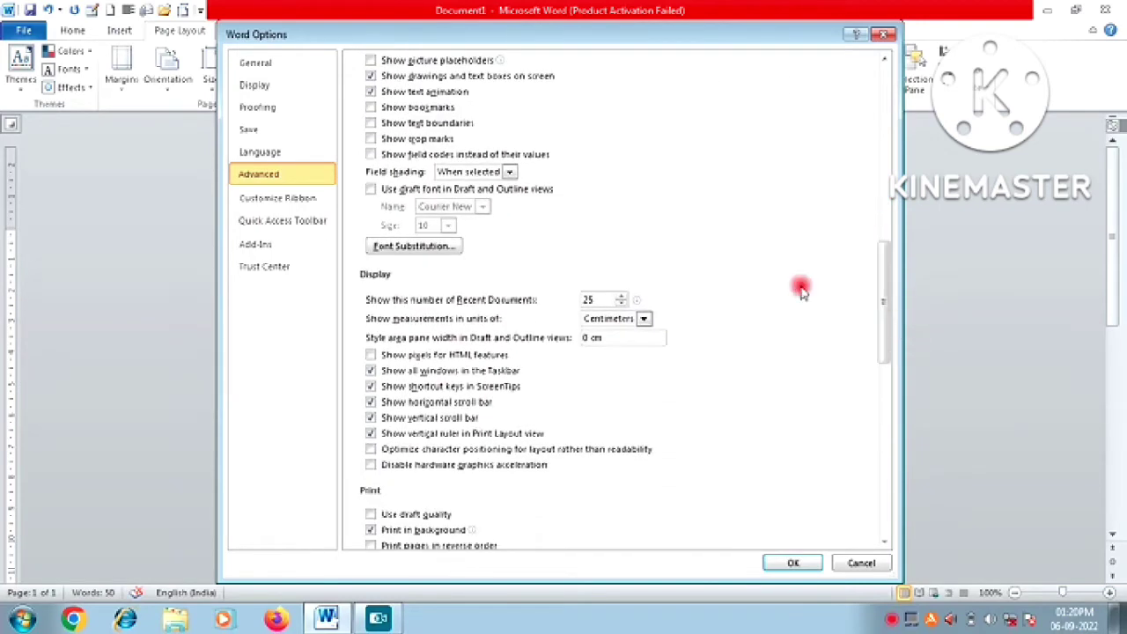
pyautogui.click(643, 319)
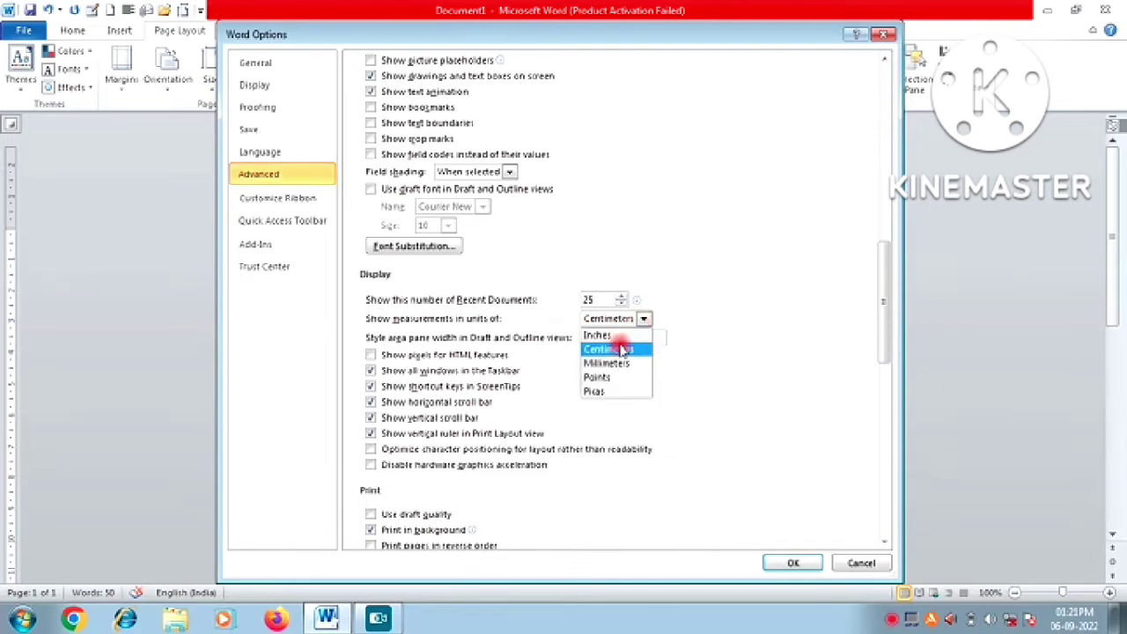
pyautogui.click(621, 337)
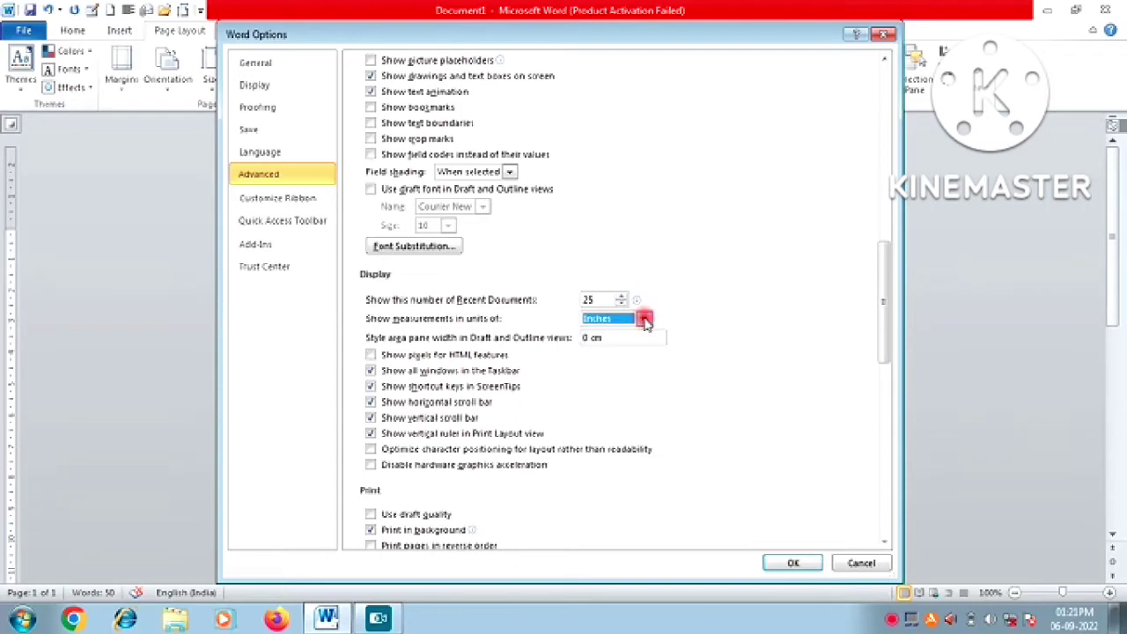
pyautogui.click(645, 319)
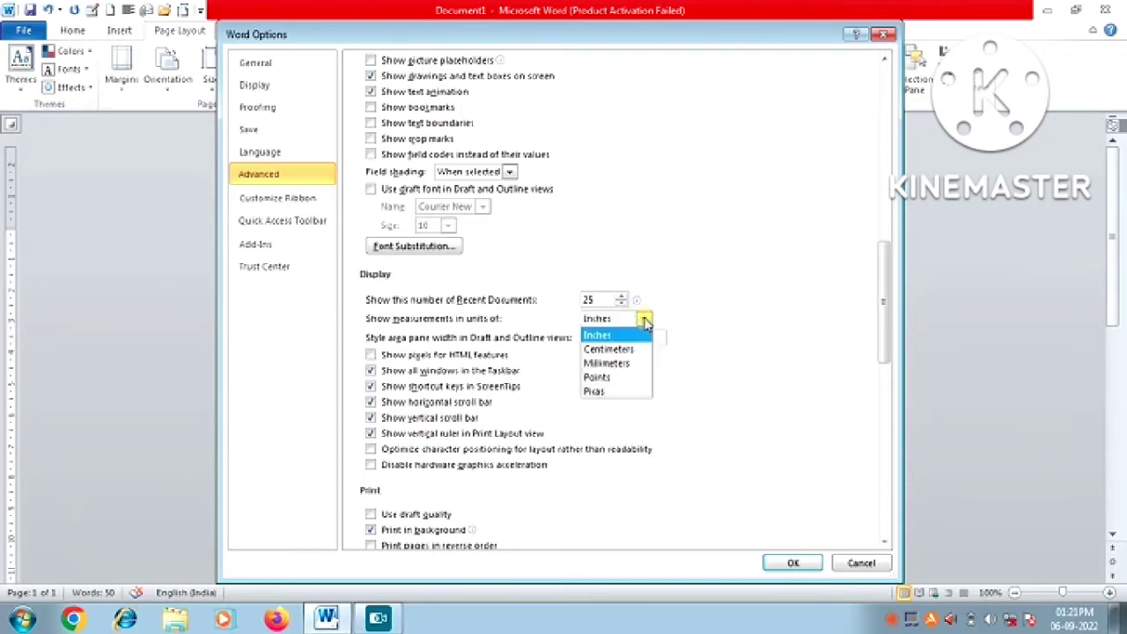
pyautogui.click(645, 320)
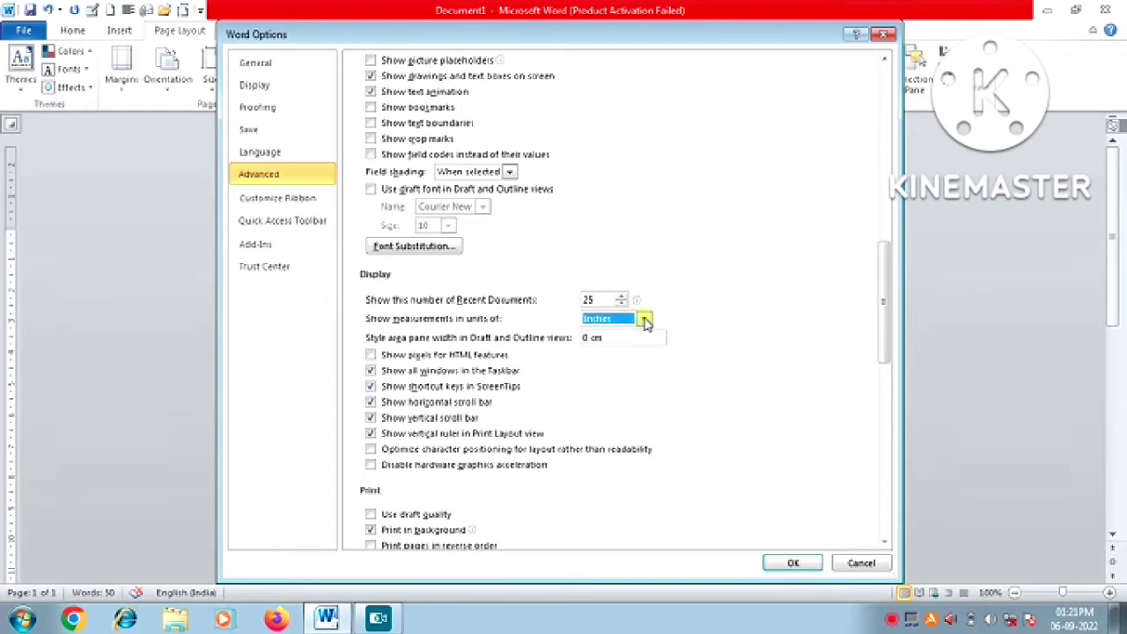
pyautogui.click(783, 563)
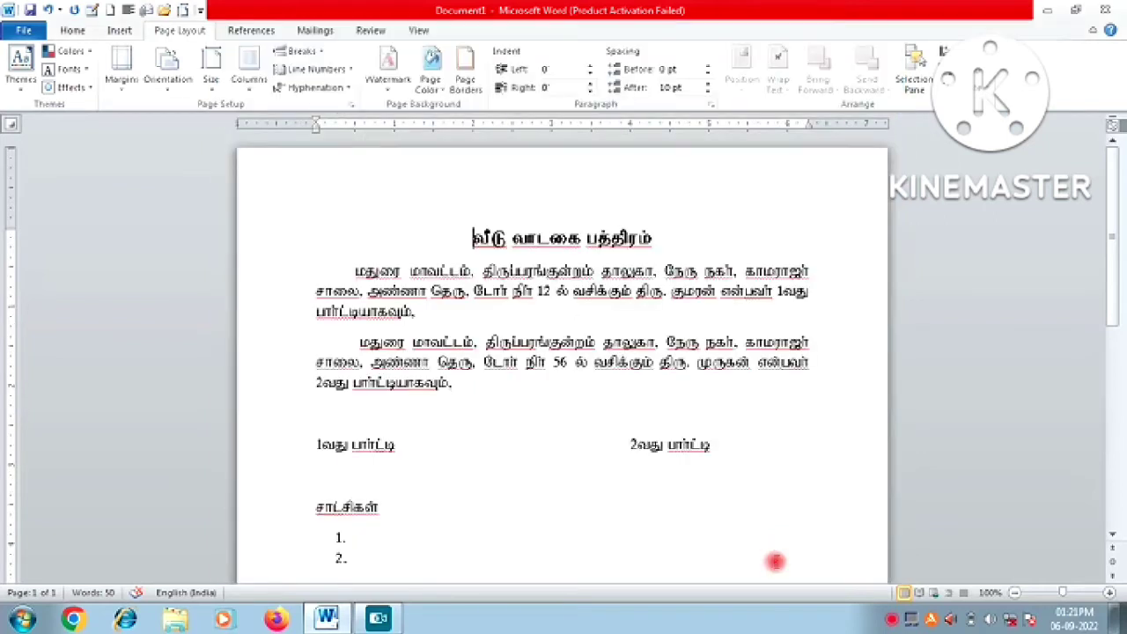
# - Check the margin presets in the new units and zoom the document out to 70%
pyautogui.click(132, 88)
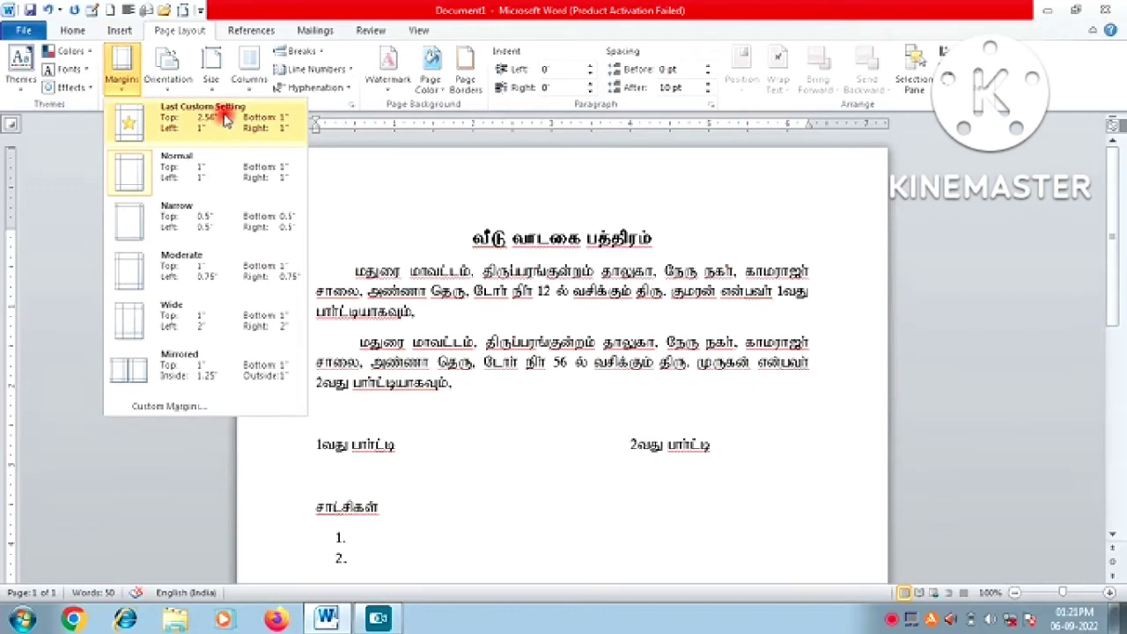
pyautogui.click(415, 480)
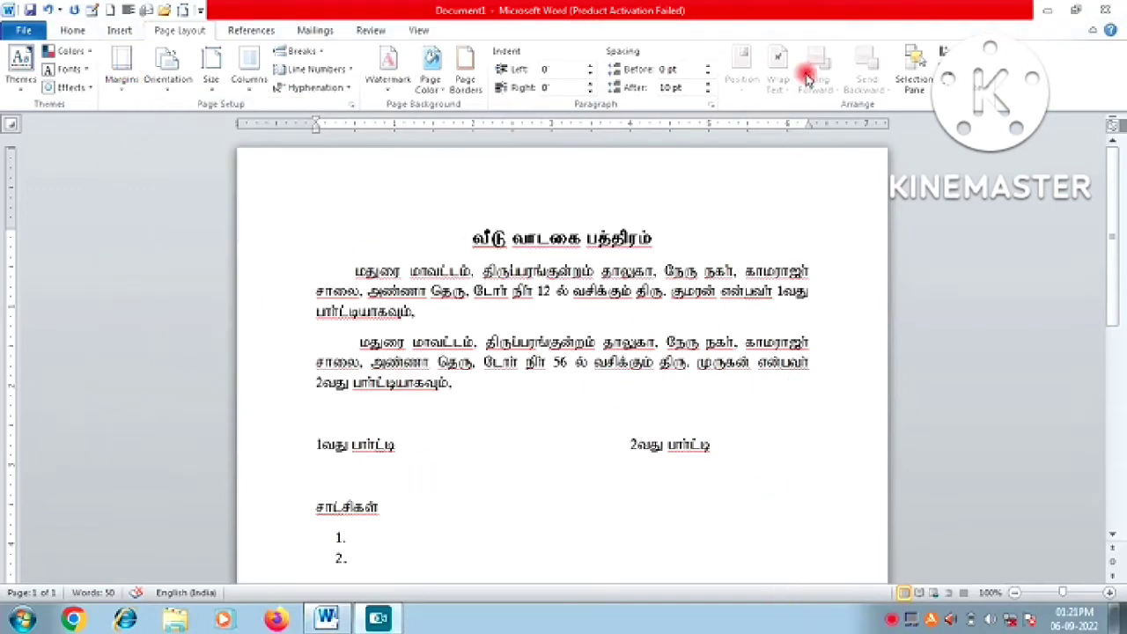
pyautogui.click(1016, 593)
pyautogui.click(1015, 593)
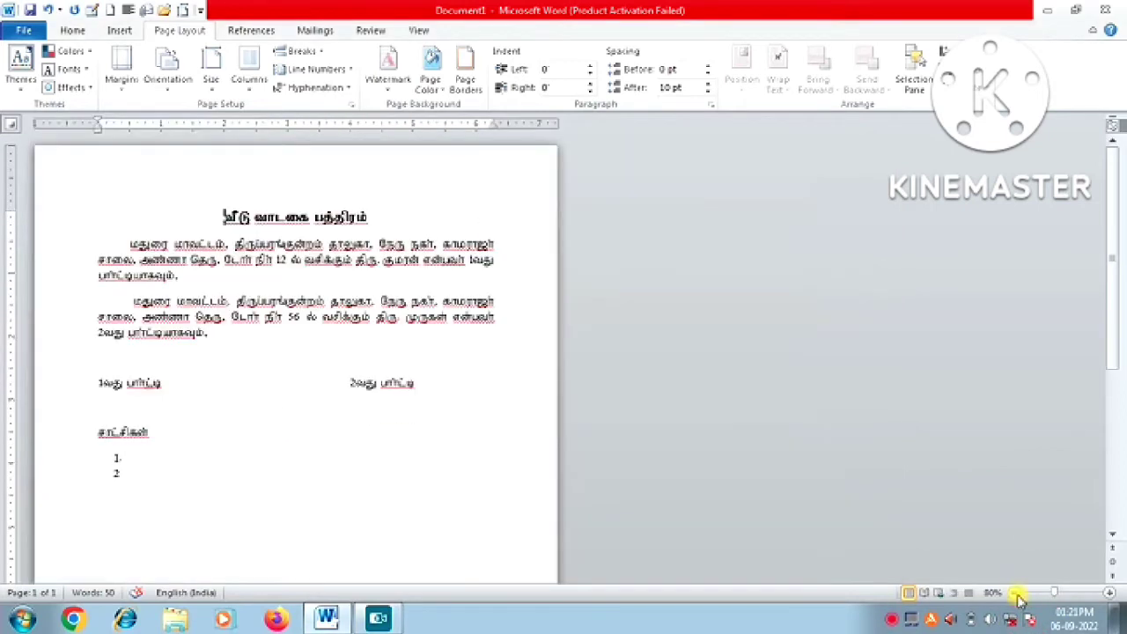
pyautogui.click(1016, 593)
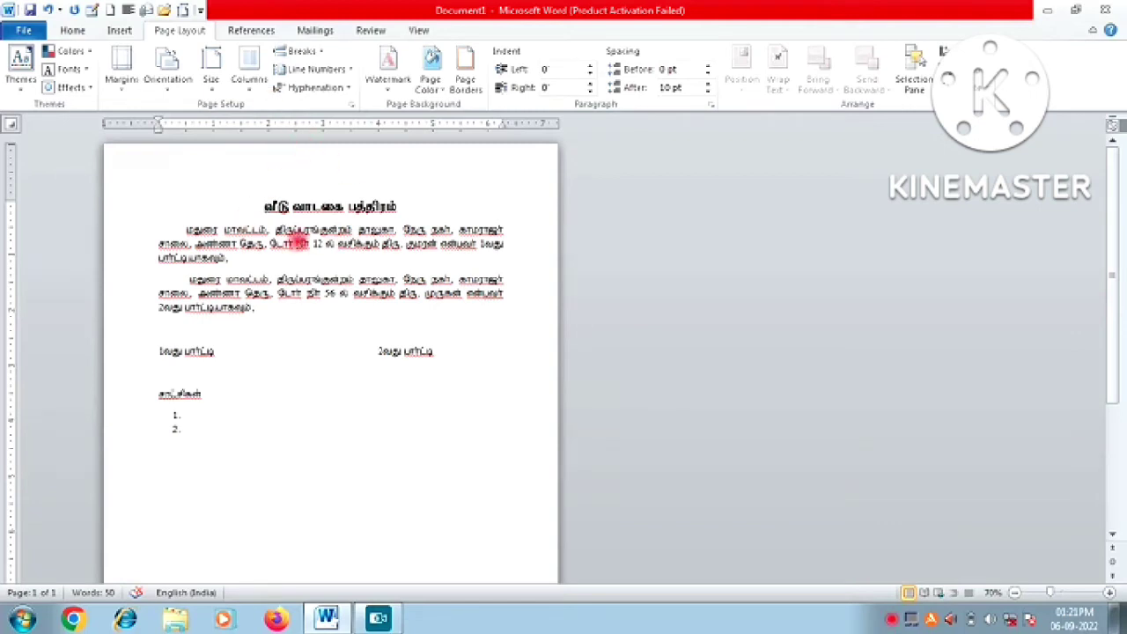
# - Set a custom top margin of 6.5 inches for the whole document
pyautogui.click(121, 62)
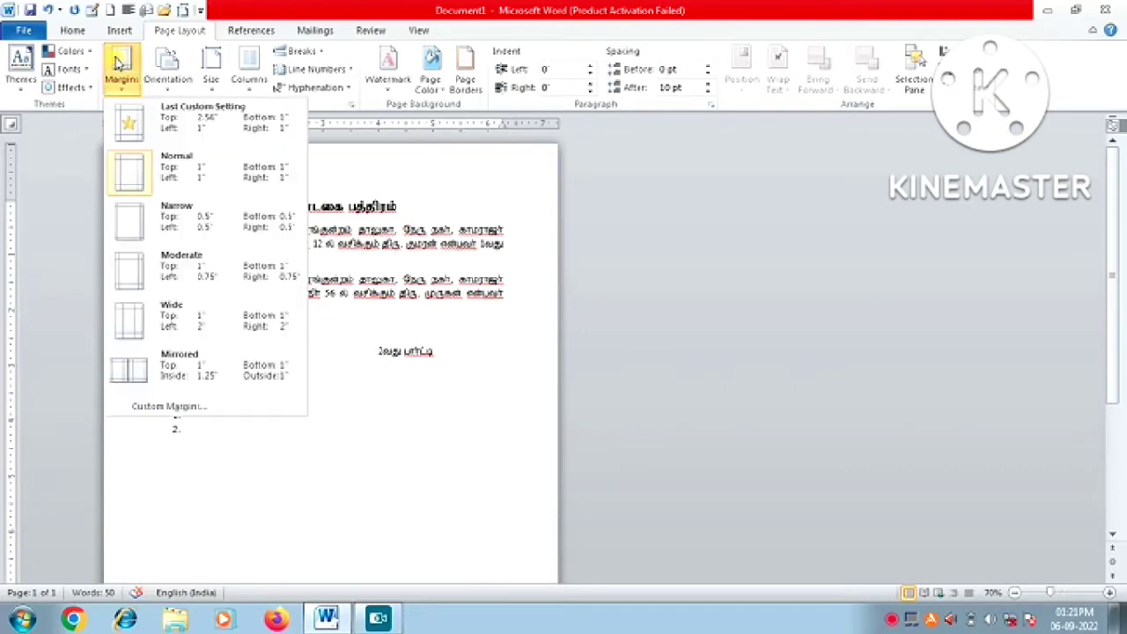
pyautogui.click(226, 407)
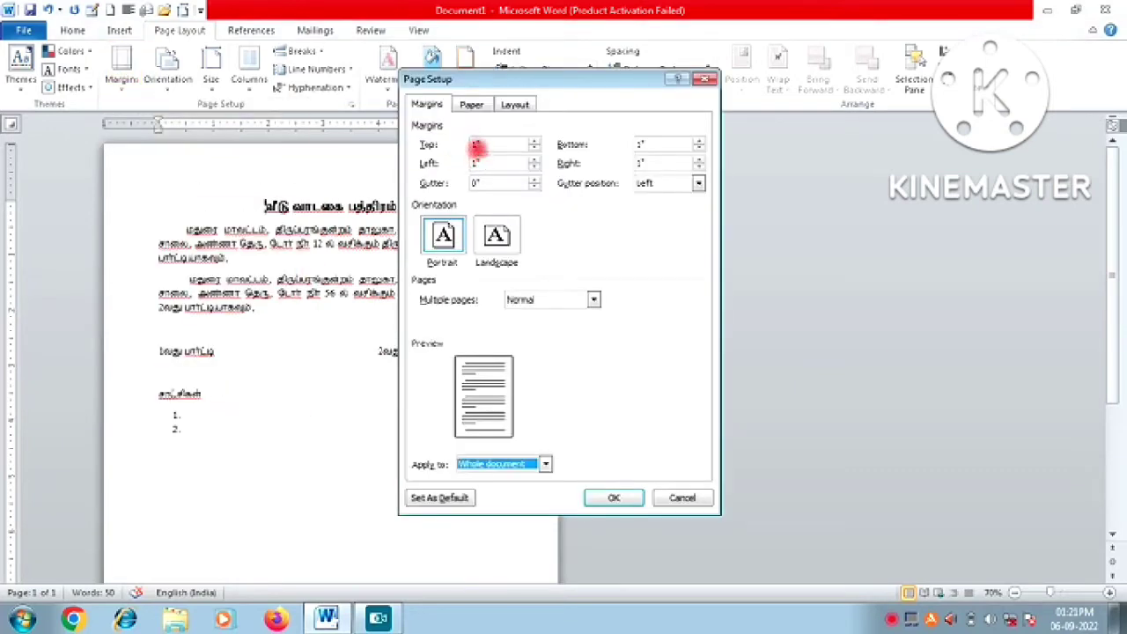
pyautogui.click(475, 146)
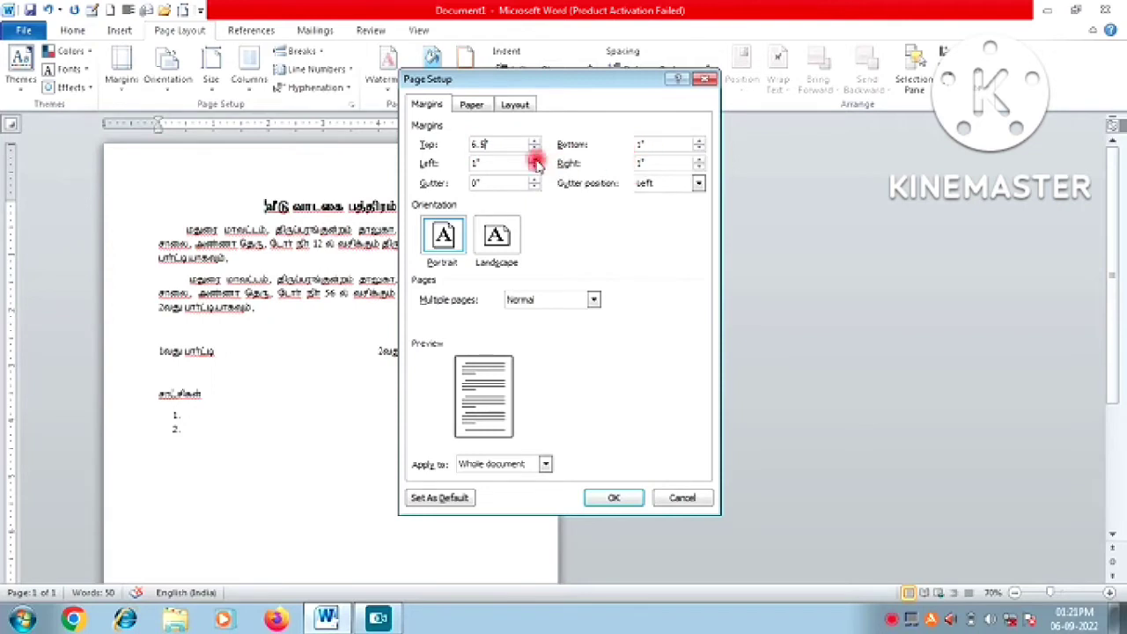
pyautogui.click(611, 498)
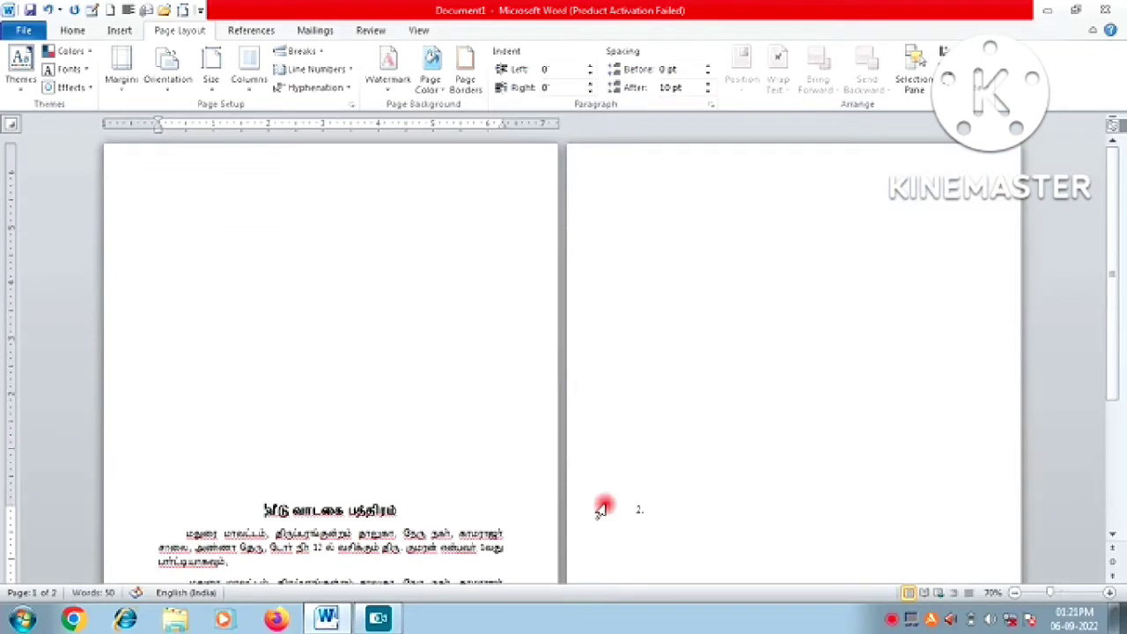
# - Remove the blank line above the 1வது பார்ட்டி and 2வது பார்ட்டி signature labels and restore it
pyautogui.moveTo(1116, 230); pyautogui.dragTo(1118, 338)
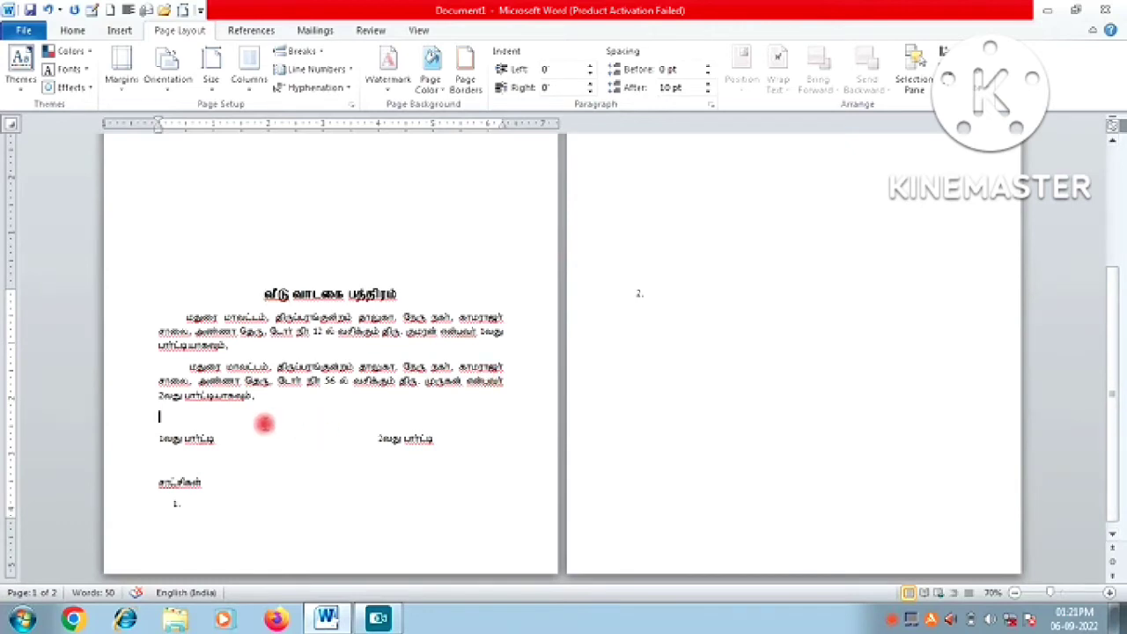
pyautogui.press('BackSpace')
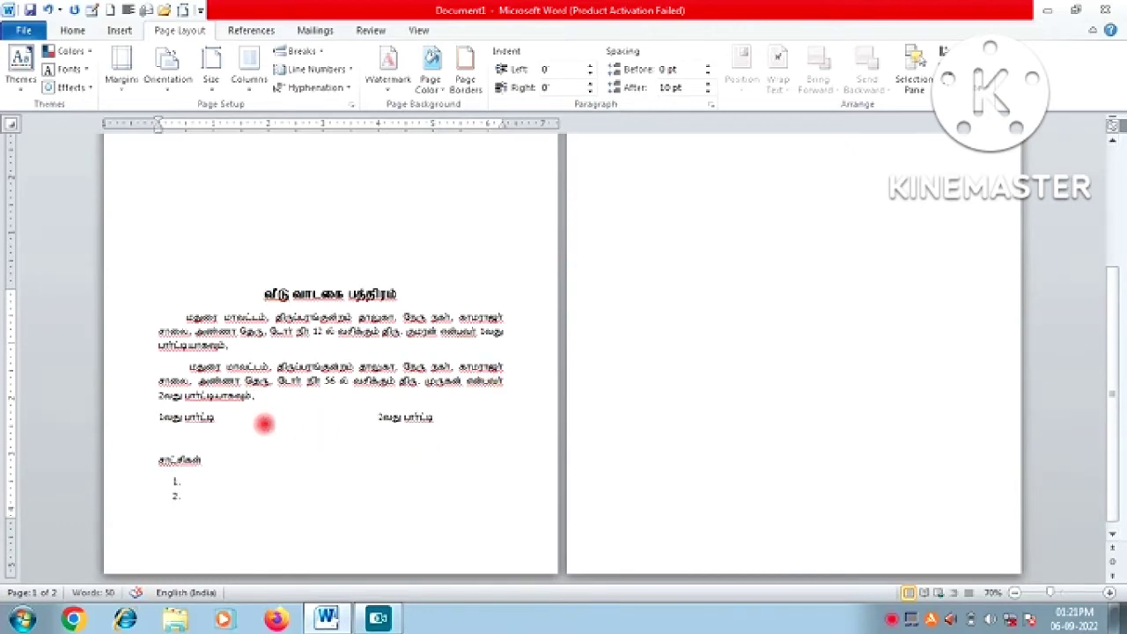
pyautogui.press('Return')
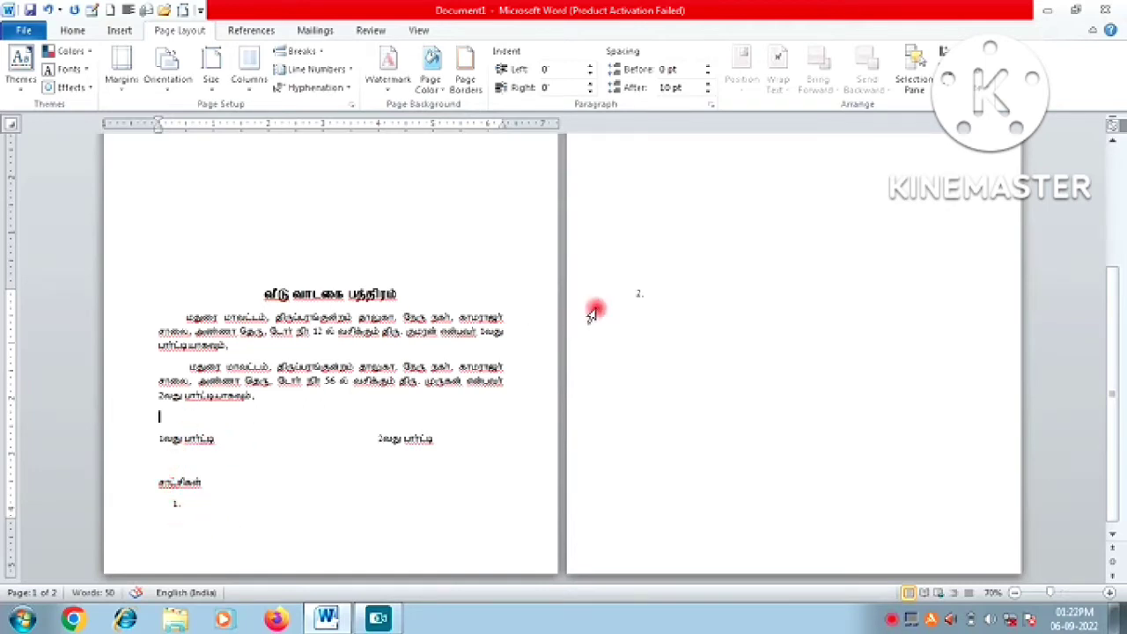
# - Reduce the document's bottom margin to about 0.88 inch so the second witness number fits on the first page
pyautogui.click(626, 301)
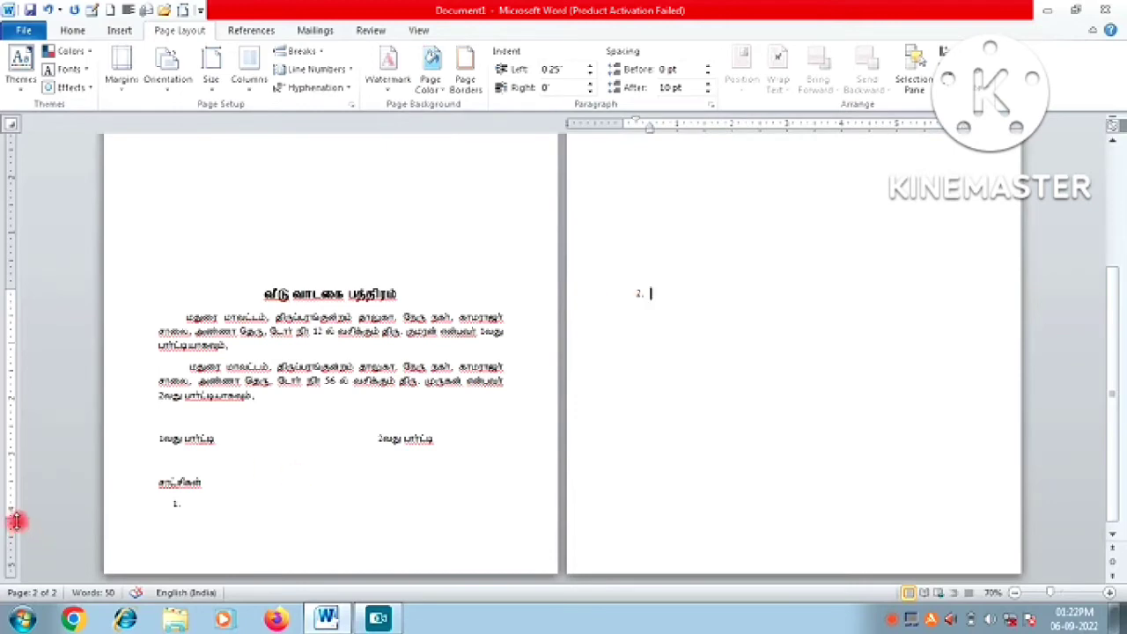
pyautogui.moveTo(15, 519); pyautogui.dragTo(16, 528)
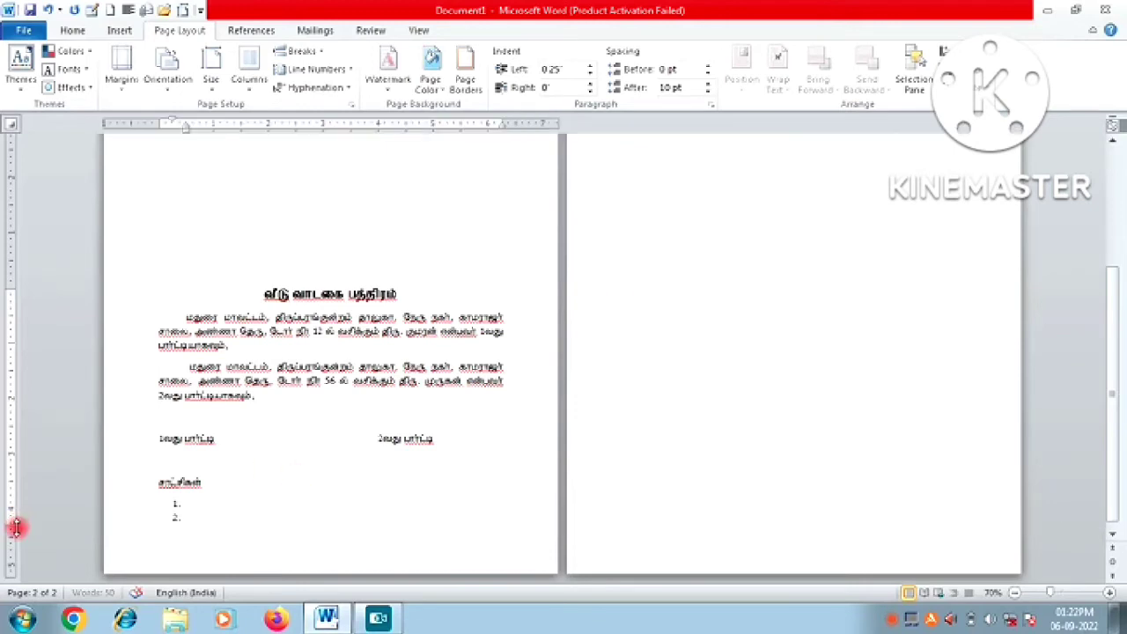
pyautogui.press('Up')
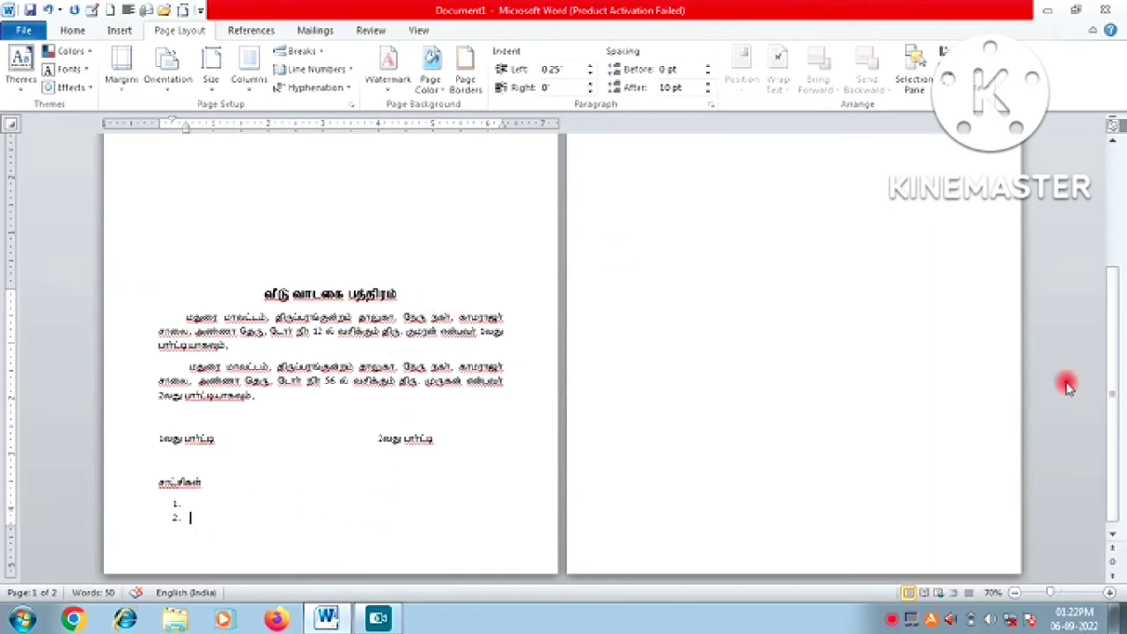
pyautogui.scroll(3, 1114, 382)
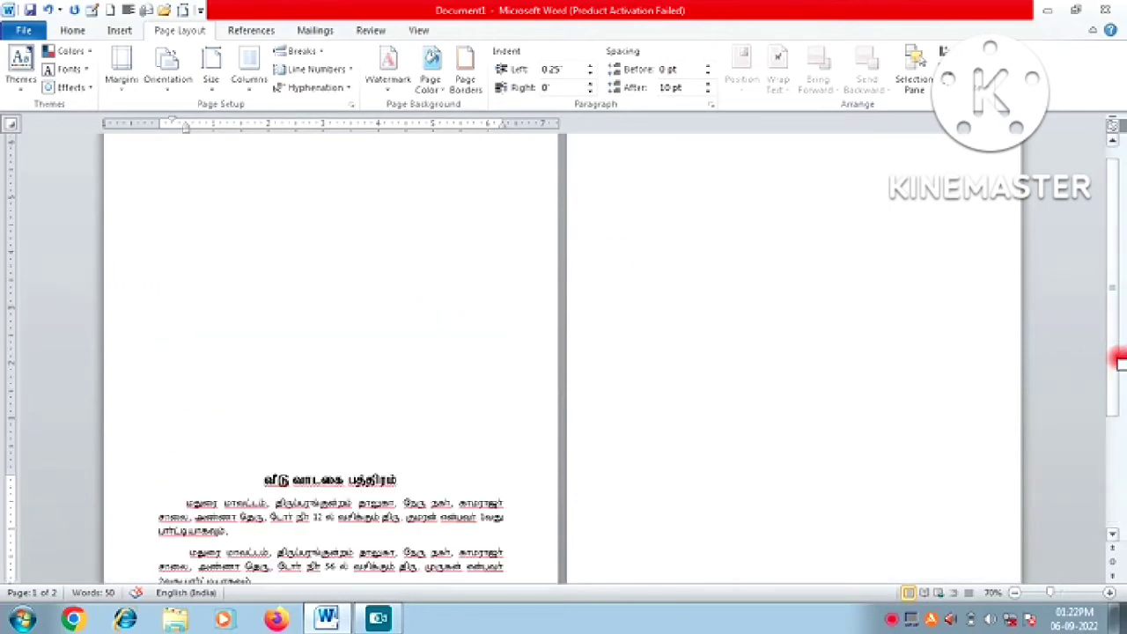
pyautogui.moveTo(1117, 247); pyautogui.dragTo(1119, 397)
pyautogui.click(861, 397)
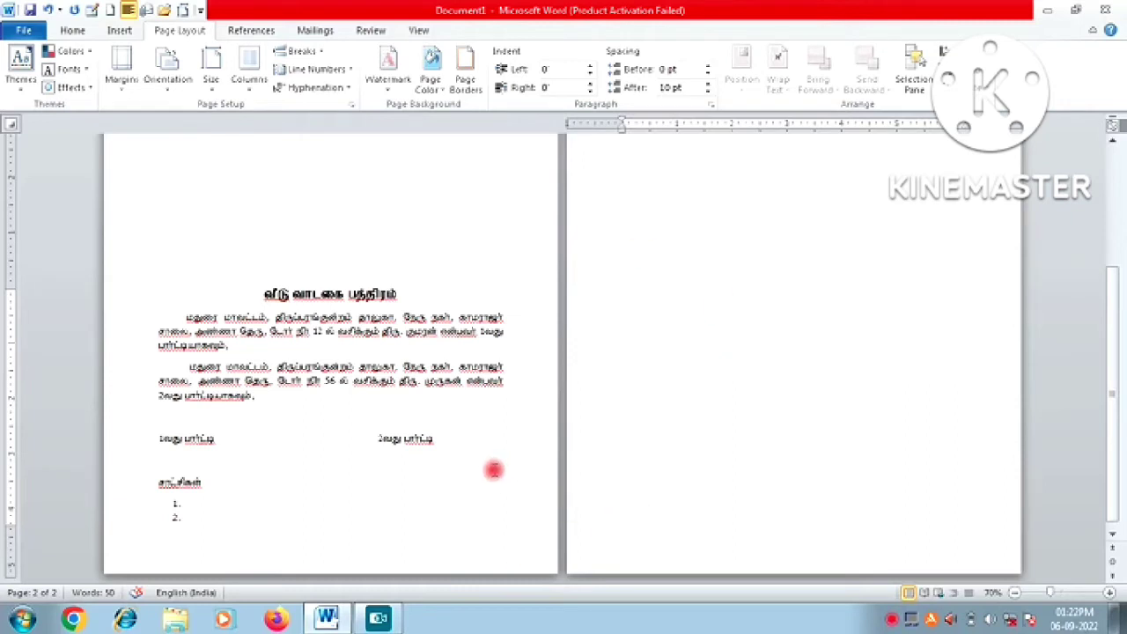
pyautogui.click(493, 471)
pyautogui.click(634, 197)
pyautogui.moveTo(1118, 300)
pyautogui.mouseDown()
pyautogui.moveTo(1116, 183)
pyautogui.moveTo(1109, 314)
pyautogui.mouseUp()
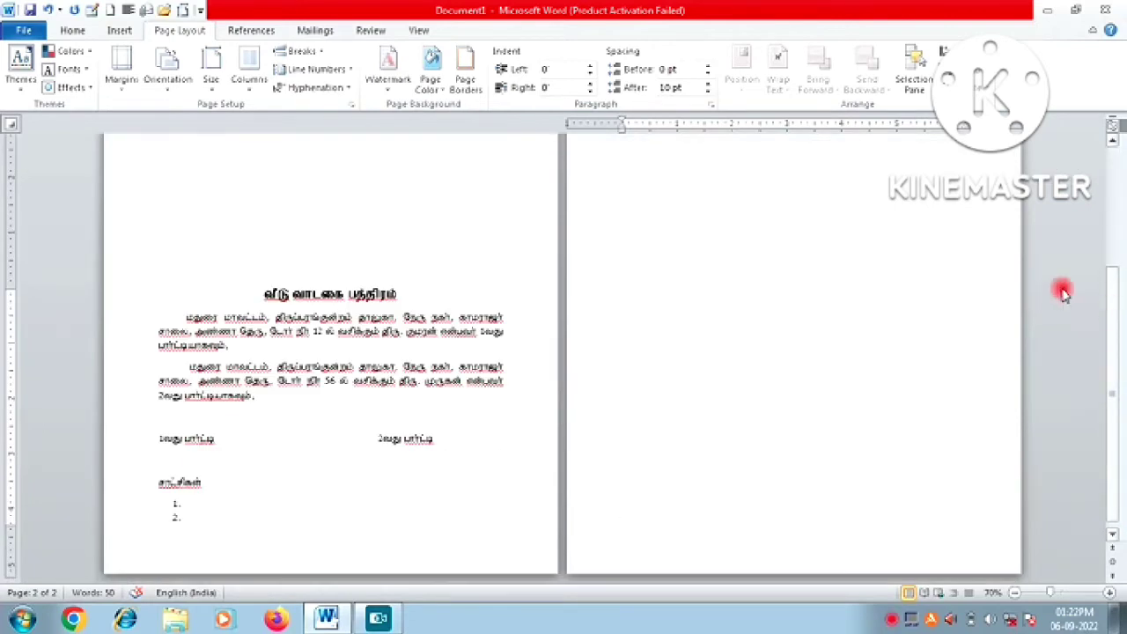
pyautogui.click(396, 531)
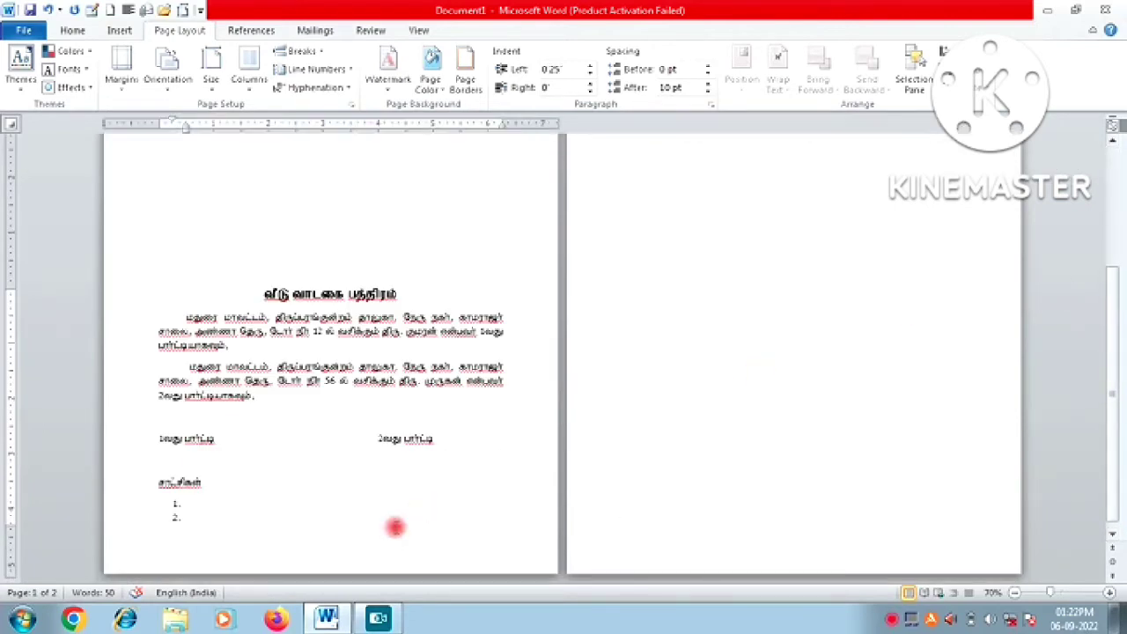
# - Open the custom margin settings from the start of the second page and apply them to This point forward
pyautogui.click(669, 350)
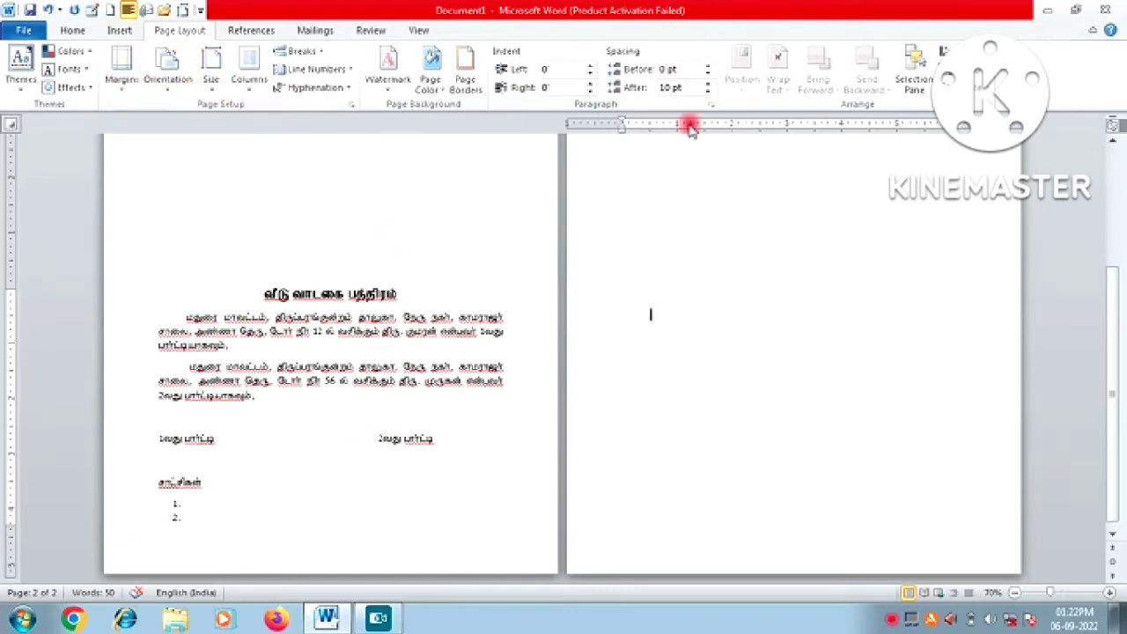
pyautogui.click(129, 81)
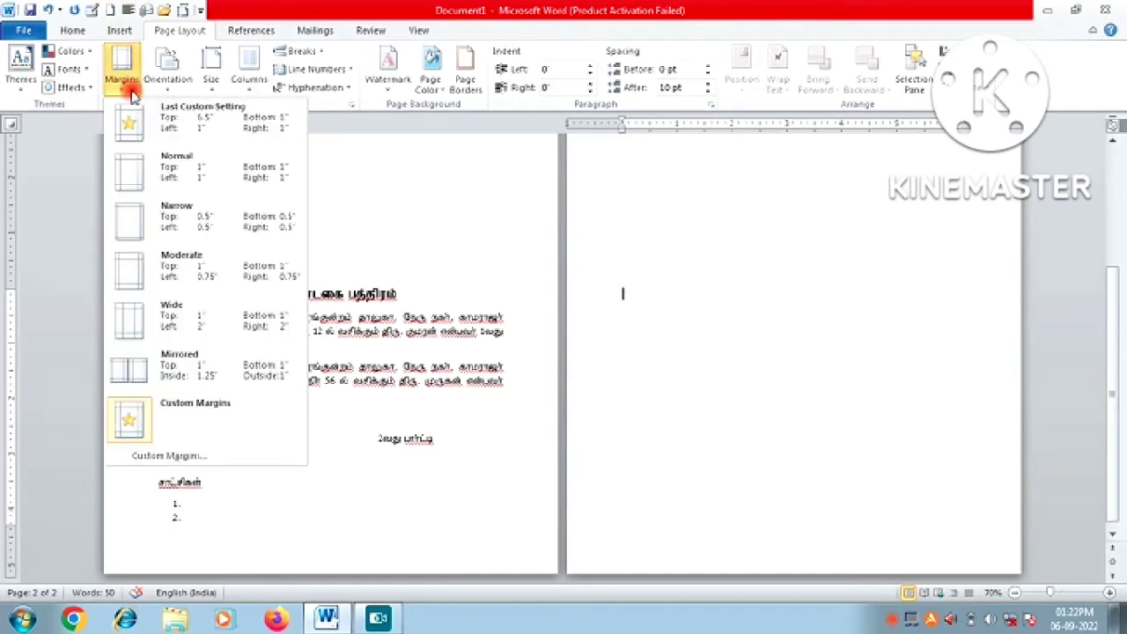
pyautogui.click(190, 456)
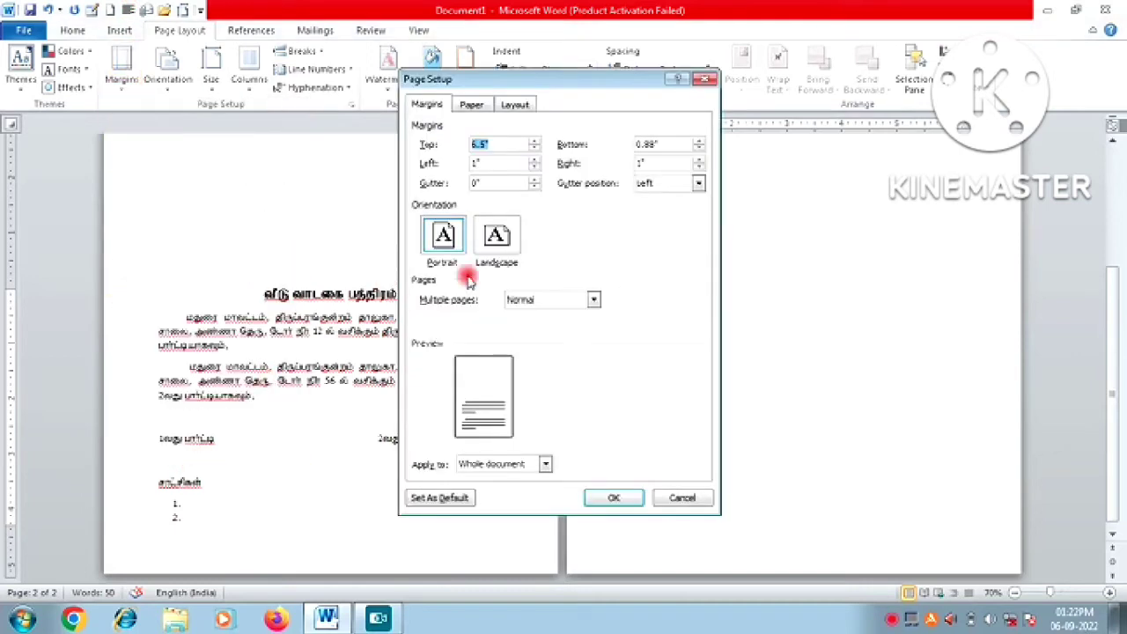
pyautogui.moveTo(614, 77); pyautogui.dragTo(481, 9)
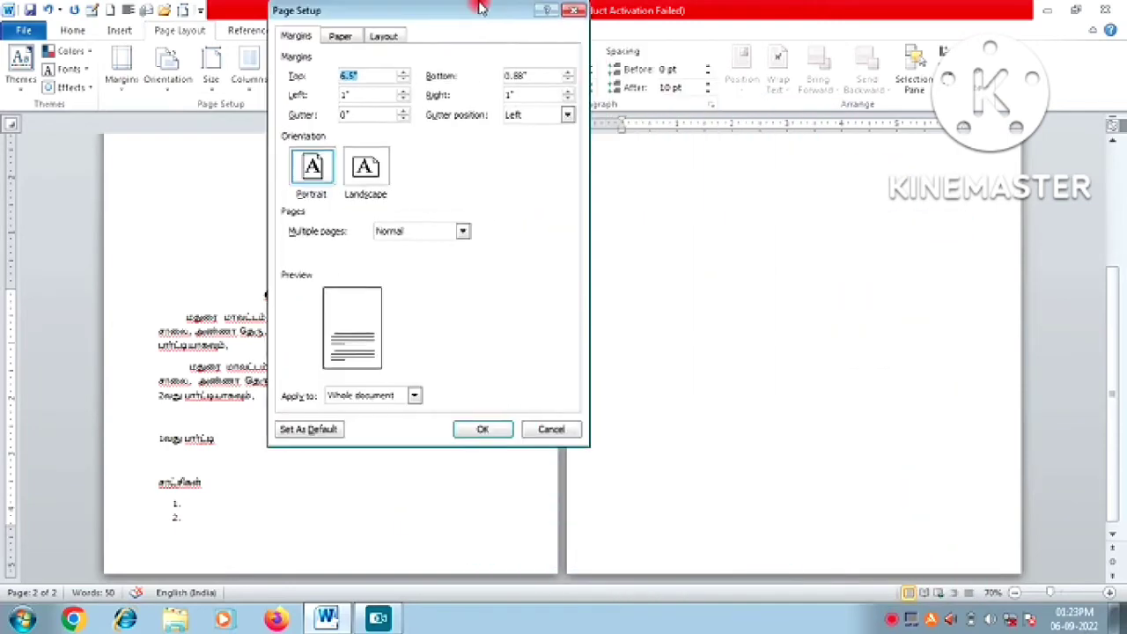
pyautogui.click(416, 397)
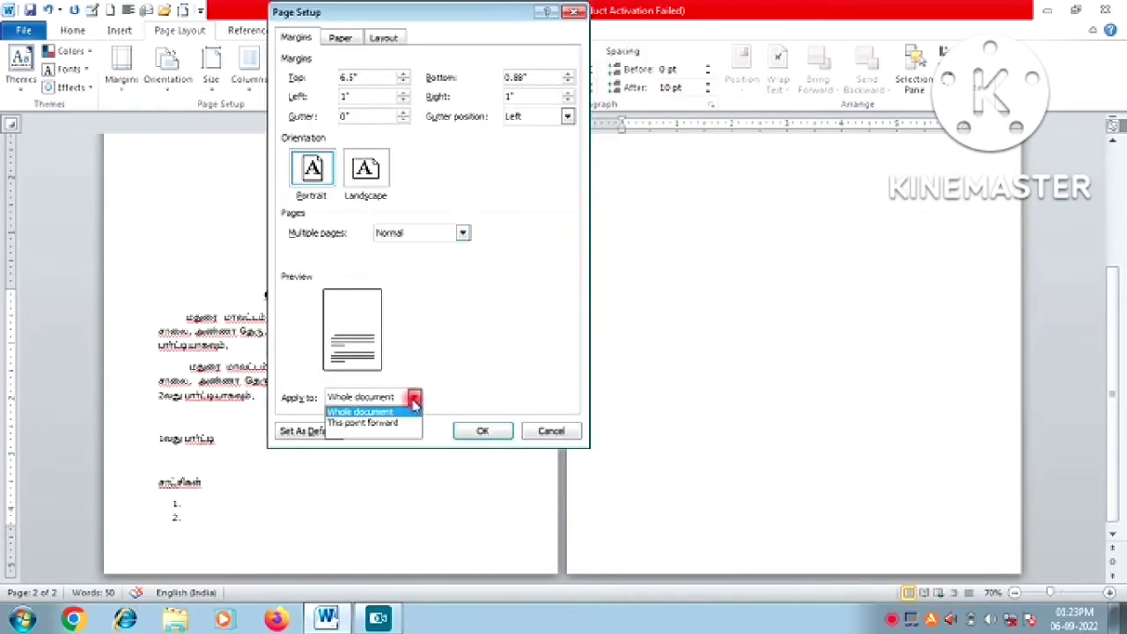
pyautogui.click(403, 420)
pyautogui.click(490, 432)
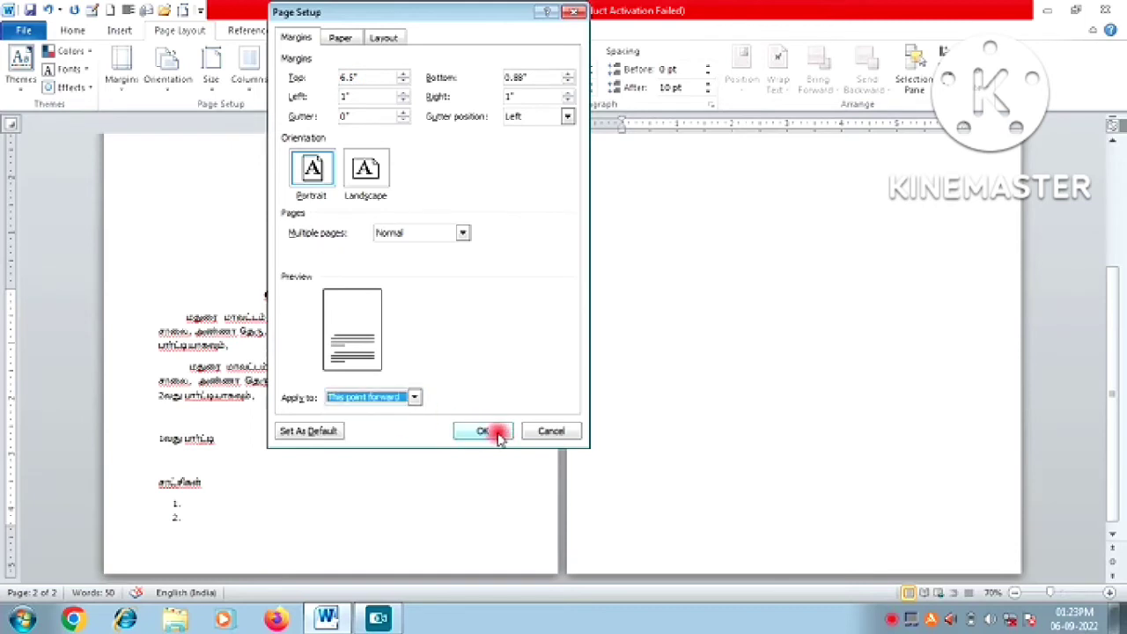
# - Set the top margin to 1 inch and the paper size to Legal for the pages from this point
pyautogui.click(403, 82)
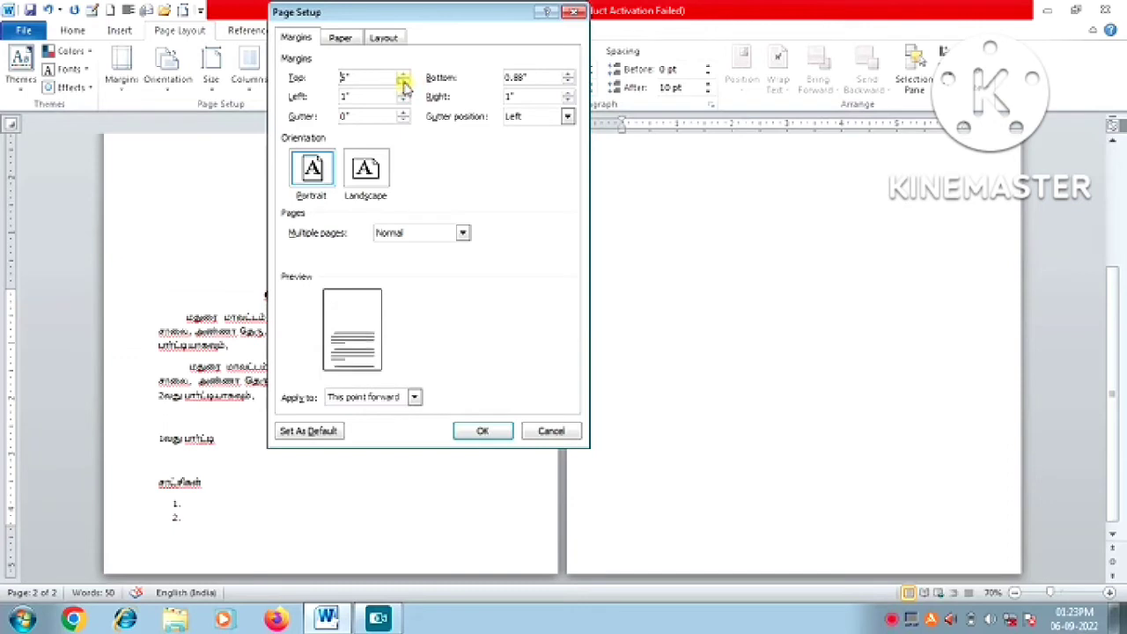
pyautogui.click(402, 78)
pyautogui.click(350, 77)
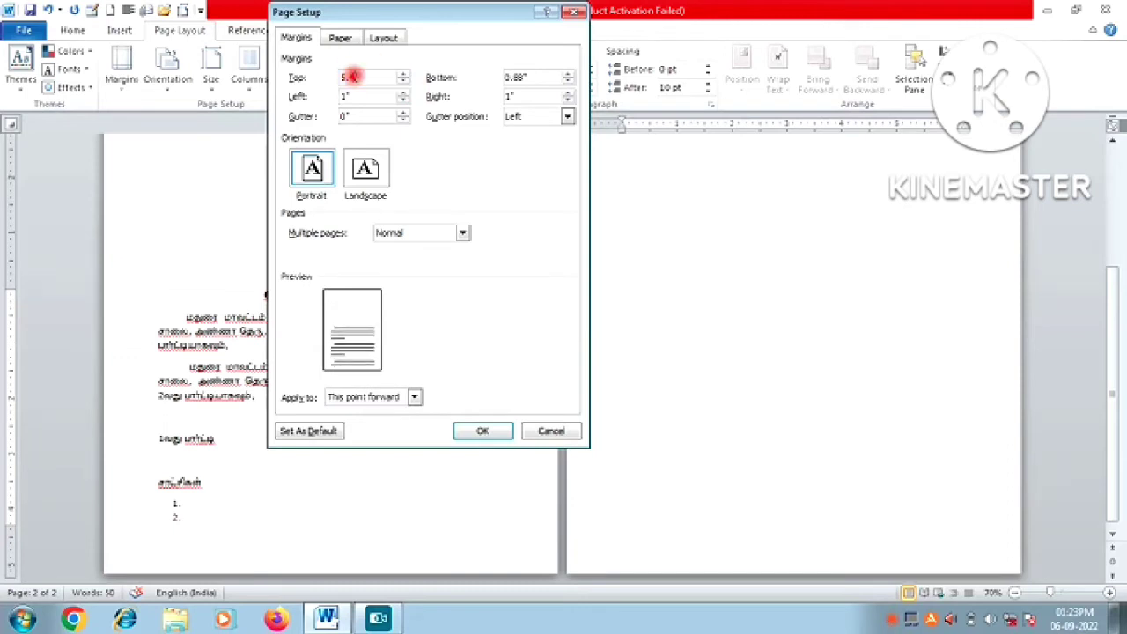
pyautogui.click(341, 37)
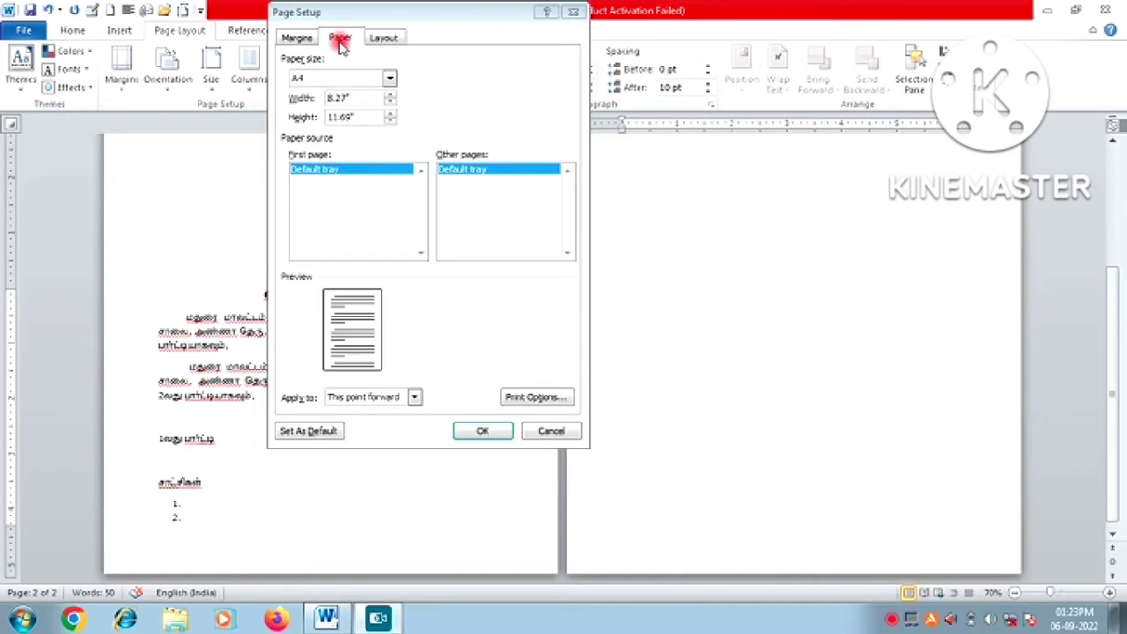
pyautogui.click(387, 79)
pyautogui.click(370, 104)
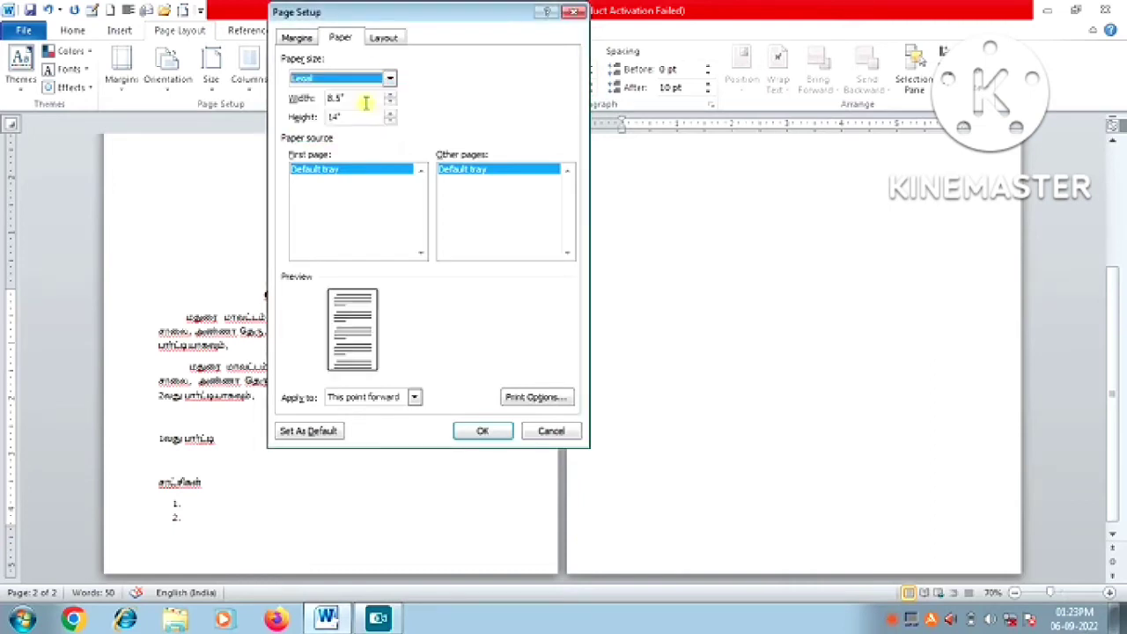
# - Set the bottom margin to 1 inch and apply the page setup from the second page onward
pyautogui.click(297, 38)
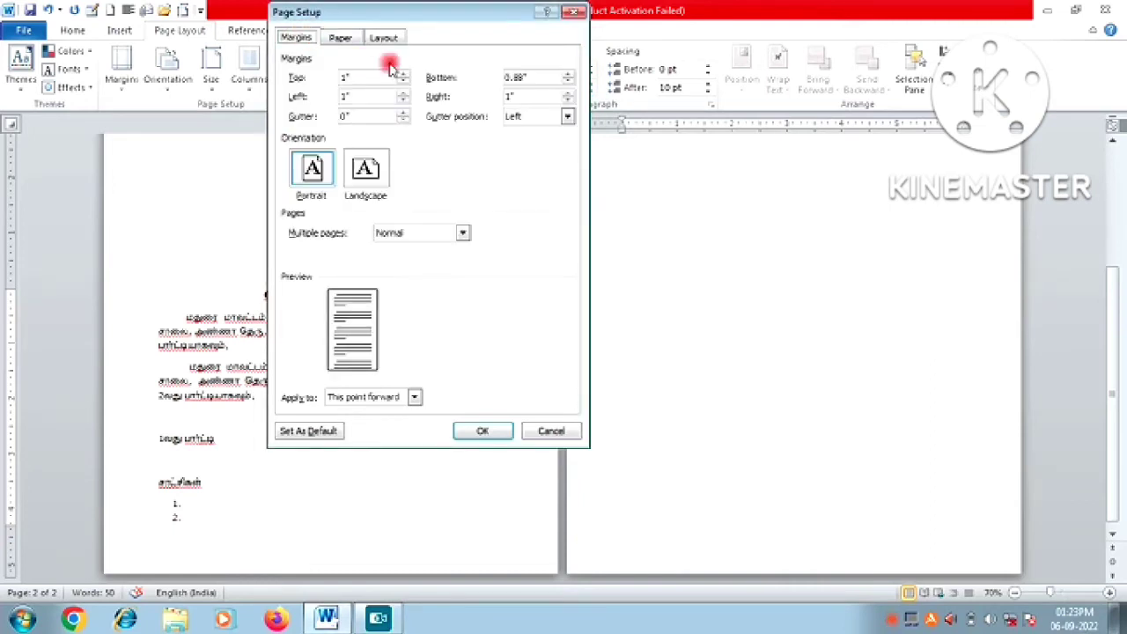
pyautogui.click(568, 82)
pyautogui.click(568, 82)
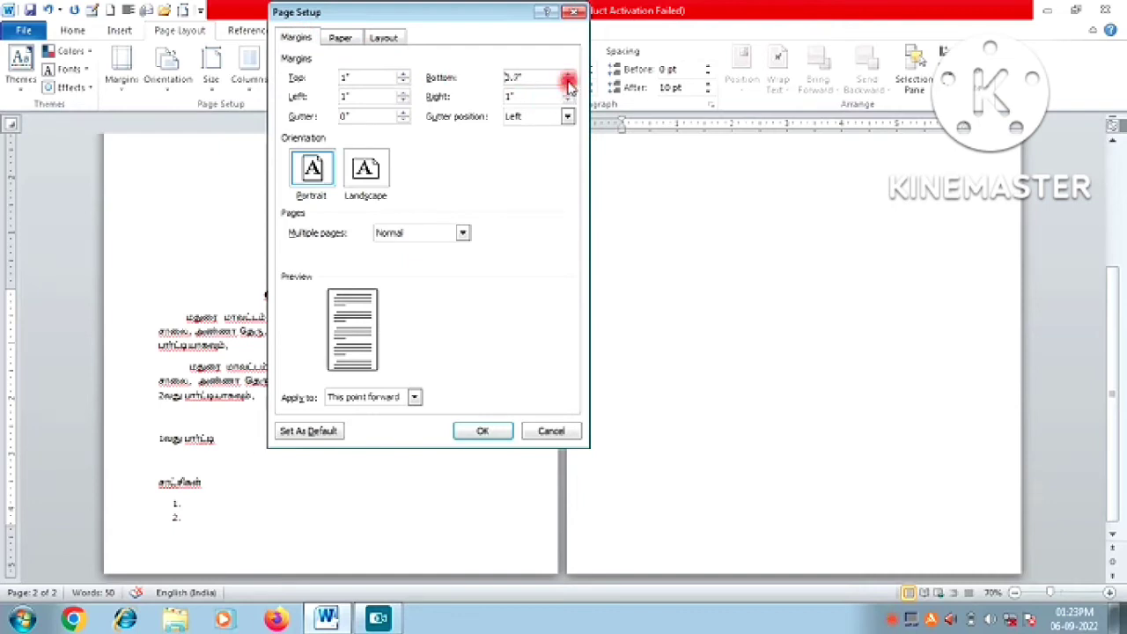
pyautogui.click(568, 77)
pyautogui.click(569, 77)
pyautogui.click(569, 78)
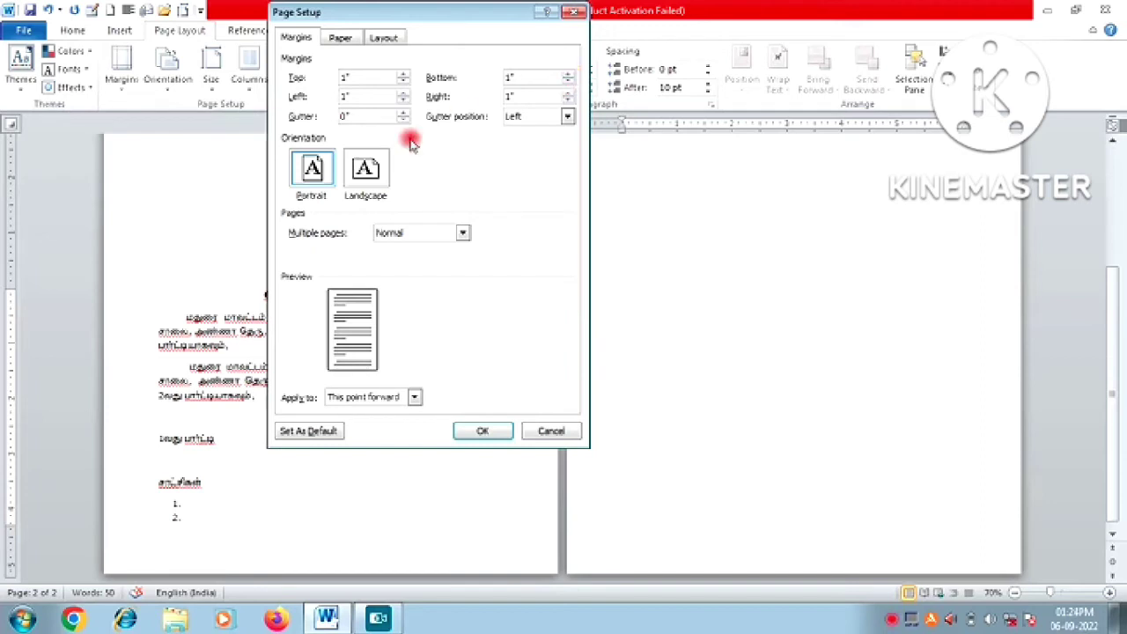
pyautogui.click(472, 431)
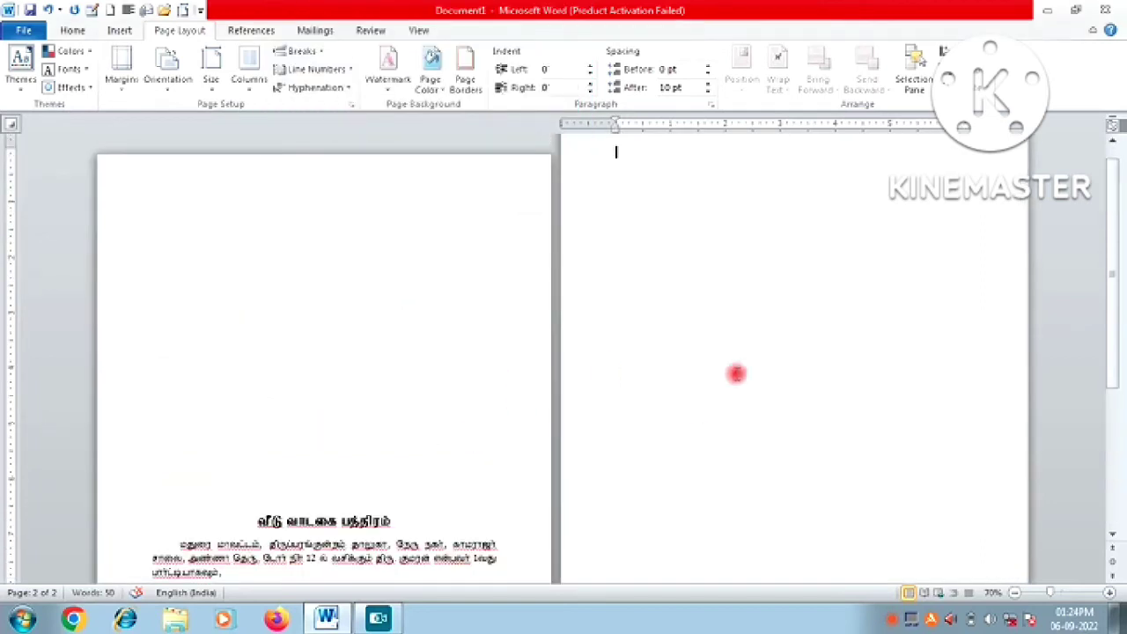
# - Enter the centred page number -2- on the first line of the second page
pyautogui.moveTo(1116, 224); pyautogui.dragTo(1114, 199)
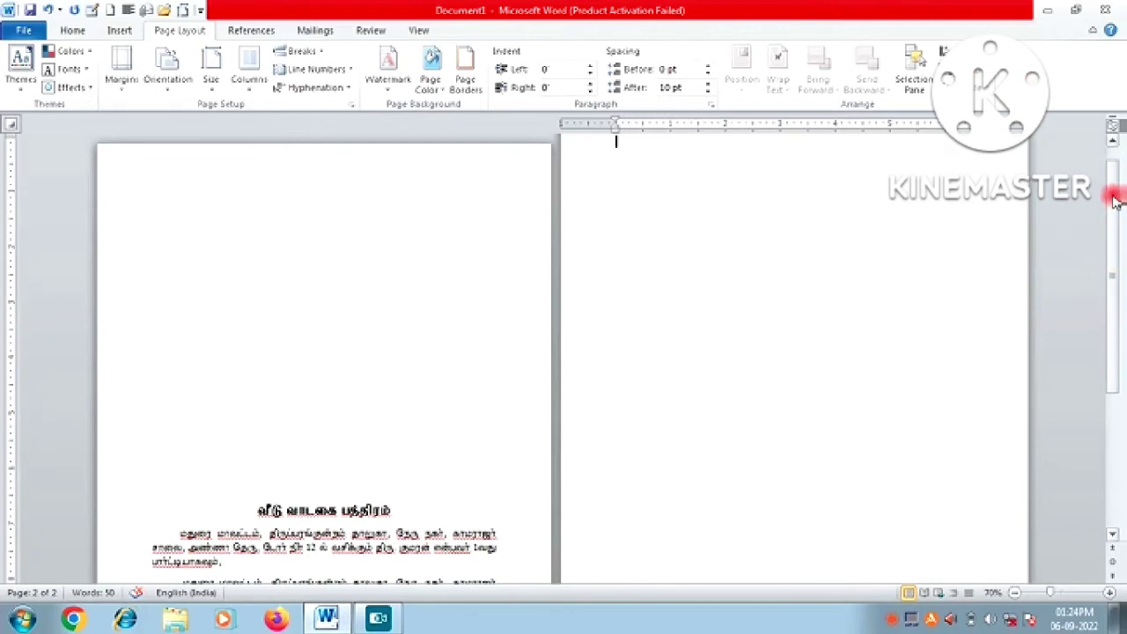
pyautogui.write('-2-')
pyautogui.hotkey('ctrl', 'e')
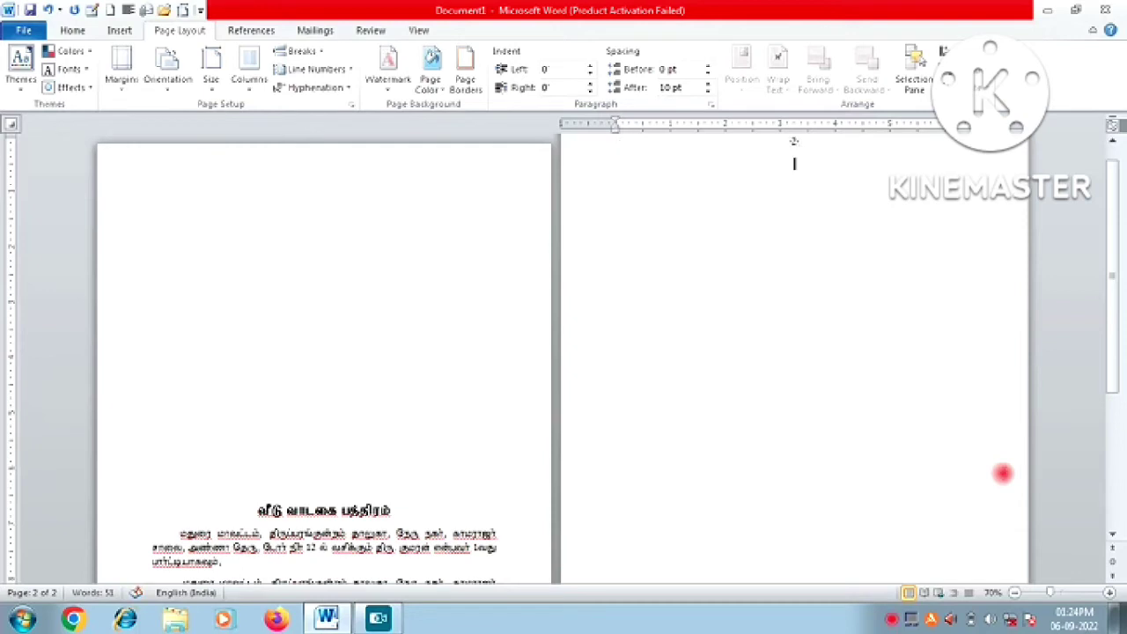
# - Start an indented, left-aligned paragraph below the page number with the text மேற்படி 2 பார்ட்டிகளும்
pyautogui.press('Tab')
pyautogui.write('மேற்படி')
pyautogui.hotkey('ctrl', 'z')
pyautogui.hotkey('ctrl', 'z')
pyautogui.write('படி ')
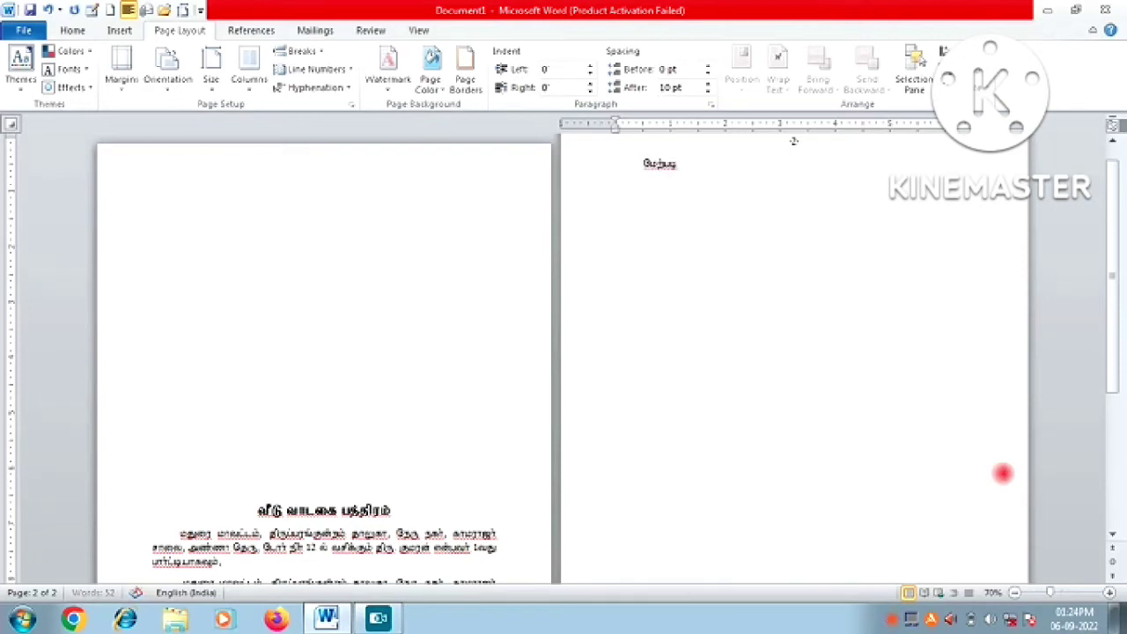
pyautogui.write('கு')
pyautogui.press('BackSpace')
pyautogui.write(':')
pyautogui.write('ம')
pyautogui.write('க')
pyautogui.write('்')
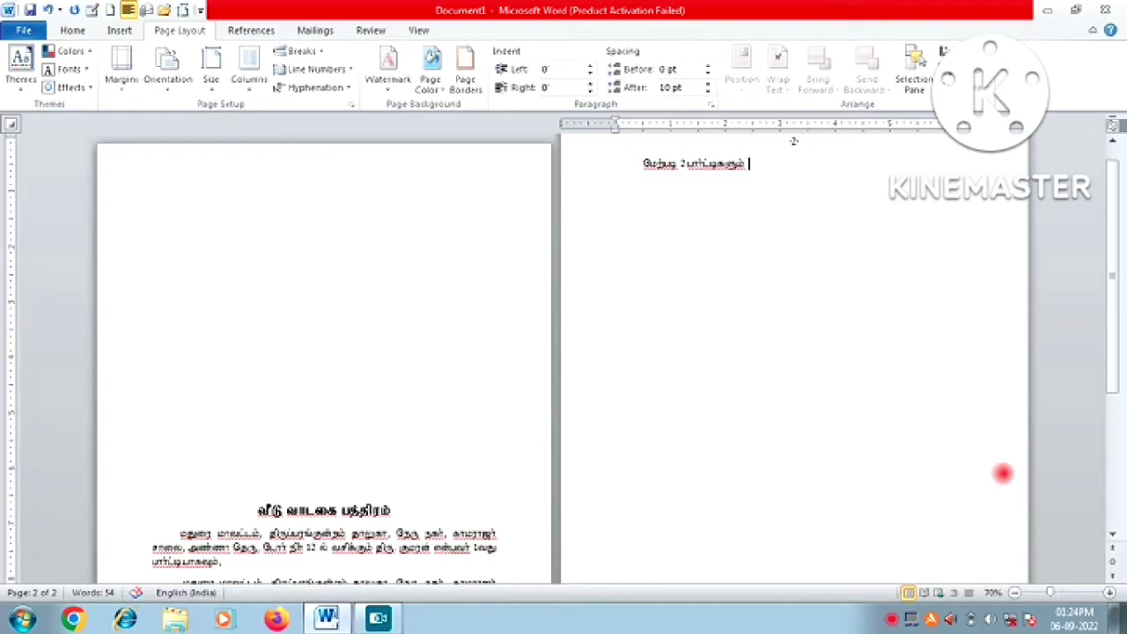
# - Change the ending of பார்ட்டிகளும் to பார்ட்டிகளில் and continue the sentence with 1 பார்ட்டி
pyautogui.press('BackSpace')
pyautogui.press('BackSpace')
pyautogui.press('BackSpace')
pyautogui.press('BackSpace')
pyautogui.write('ில் 1')
pyautogui.write(' பார்ட்')
pyautogui.write('வாடகை')
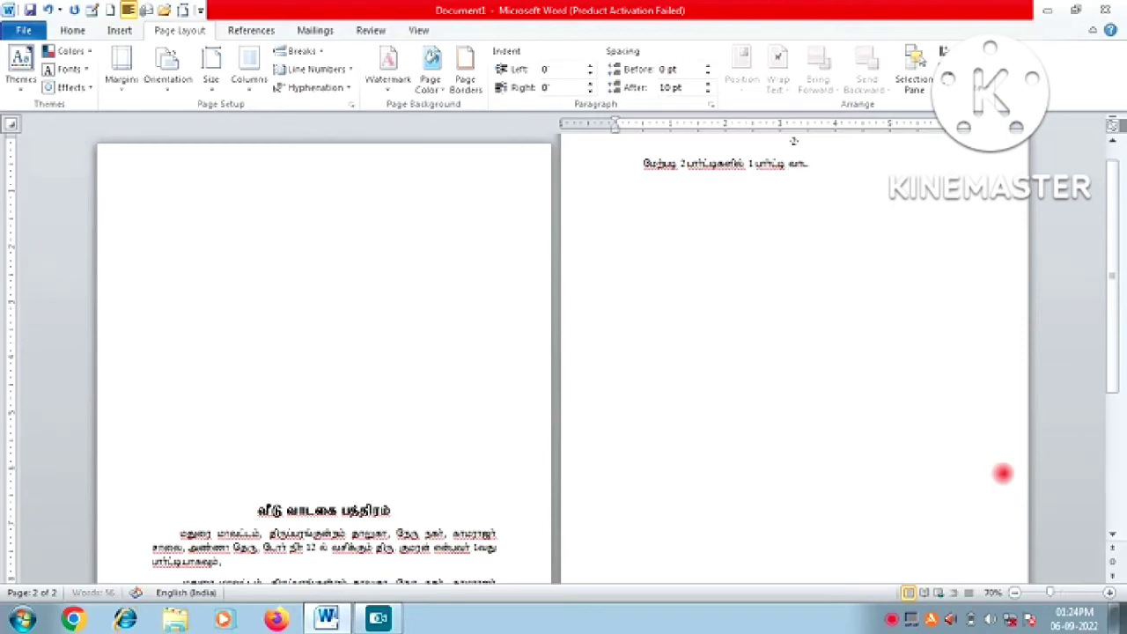
# - Continue the second-page paragraph with வாடகைக்கு குடிவர ஒப்புக்கொண்டு வாடகை ரூ.10000 என
pyautogui.press('BackSpace')
pyautogui.press('BackSpace')
pyautogui.press('BackSpace')
pyautogui.press('BackSpace')
pyautogui.press('BackSpace')
pyautogui.write('வாடகைக்கு குடிவர')
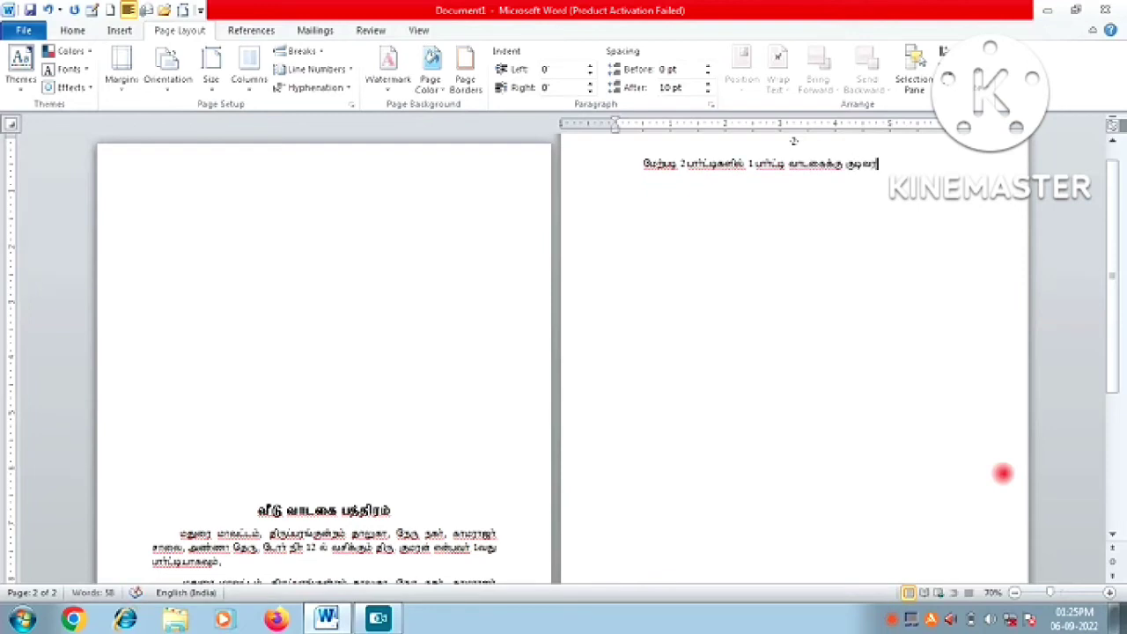
pyautogui.write(' ஒப்புக்கொண்டு வாடகை')
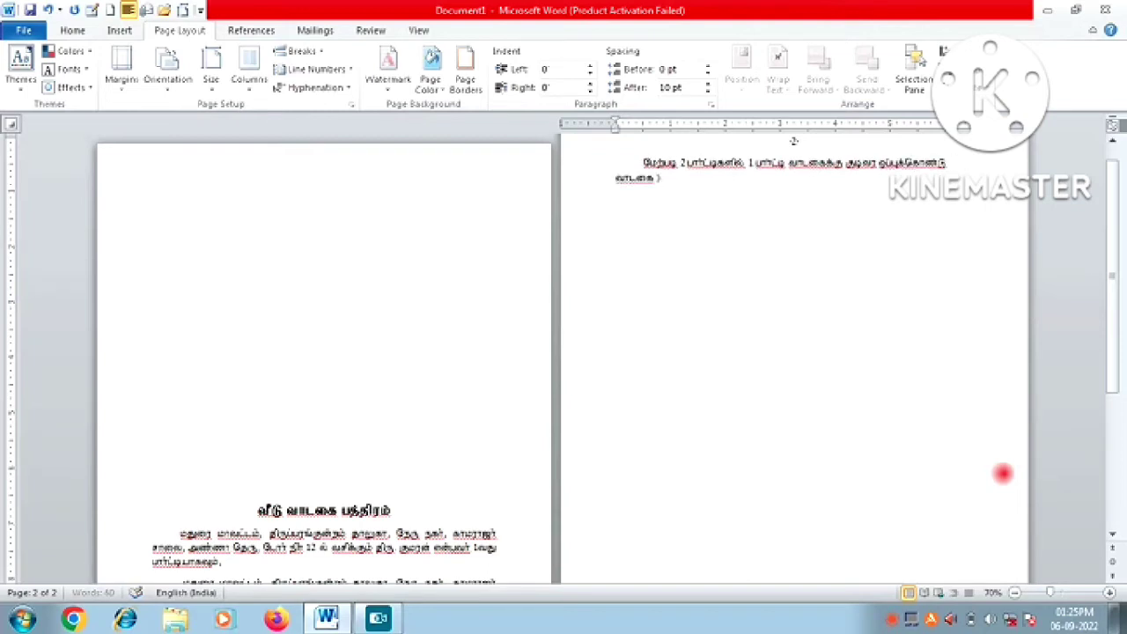
pyautogui.write(' ரூ.10000 என')
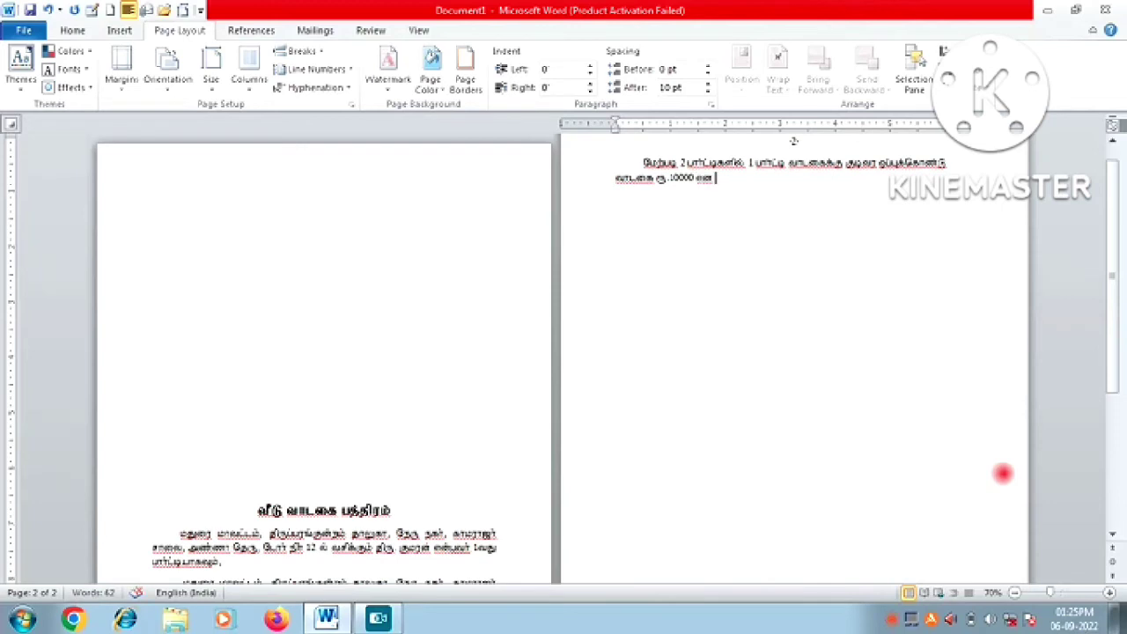
# - Add the advance amount to the sentence as அதன் அட்வான்ஸ் ரூ.1,00,000 என
pyautogui.write(' அதன் அட்வான்')
pyautogui.press('BackSpace')
pyautogui.write('ன்')
pyautogui.press('Up')
pyautogui.write('ஸ')
pyautogui.click(801, 164)
pyautogui.press('BackSpace')
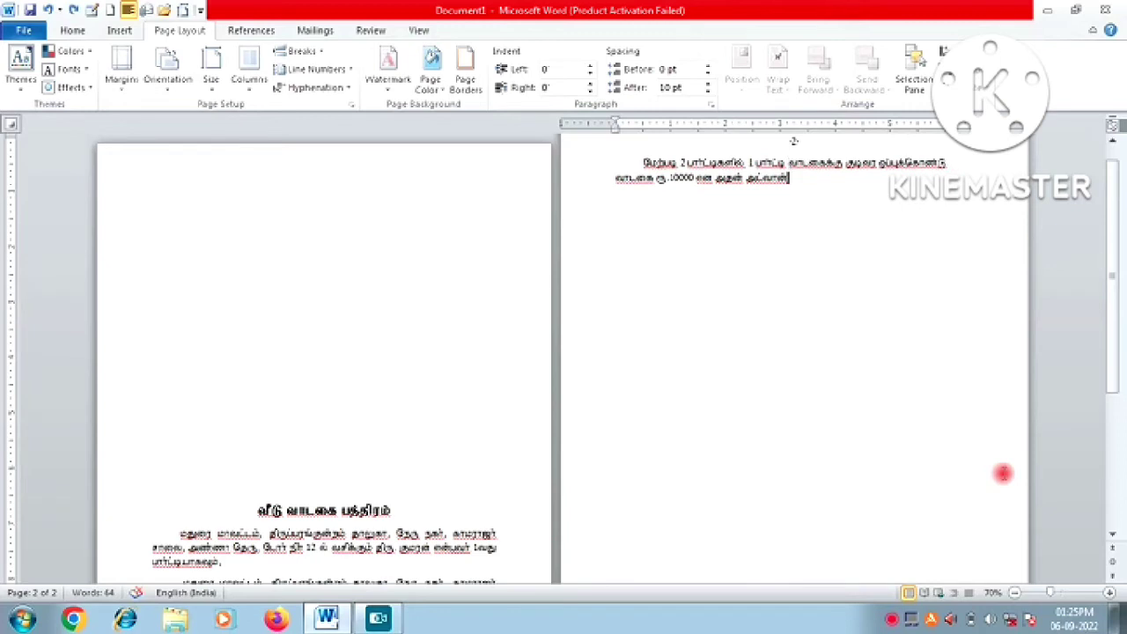
pyautogui.write('ஸ்')
pyautogui.write('ரூ.2')
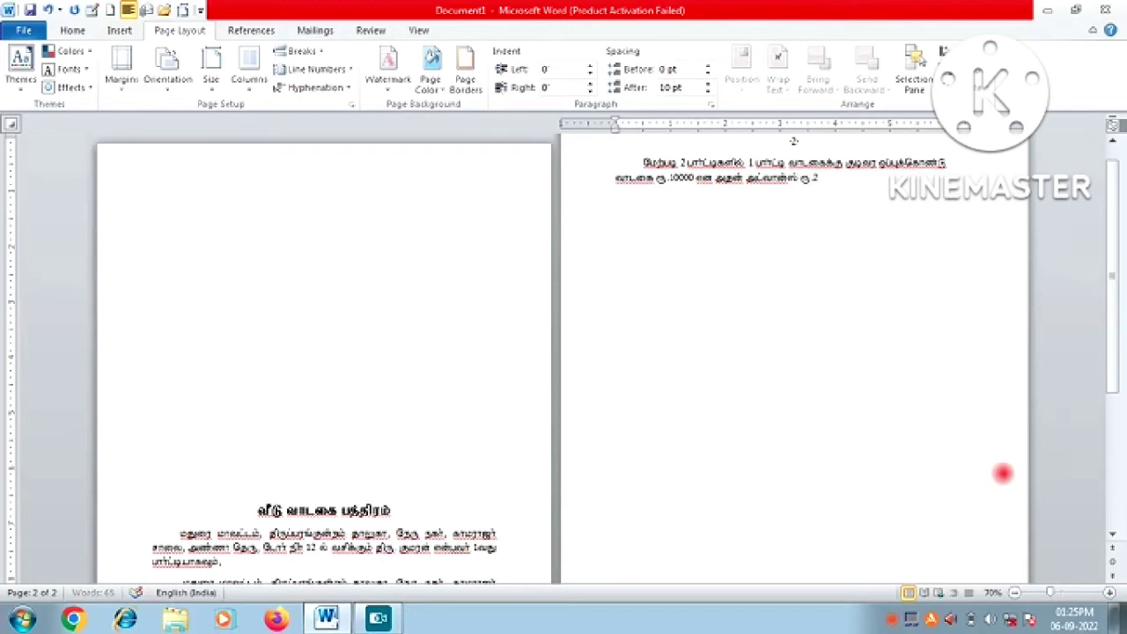
pyautogui.press('BackSpace')
pyautogui.write('1,00,000 என')
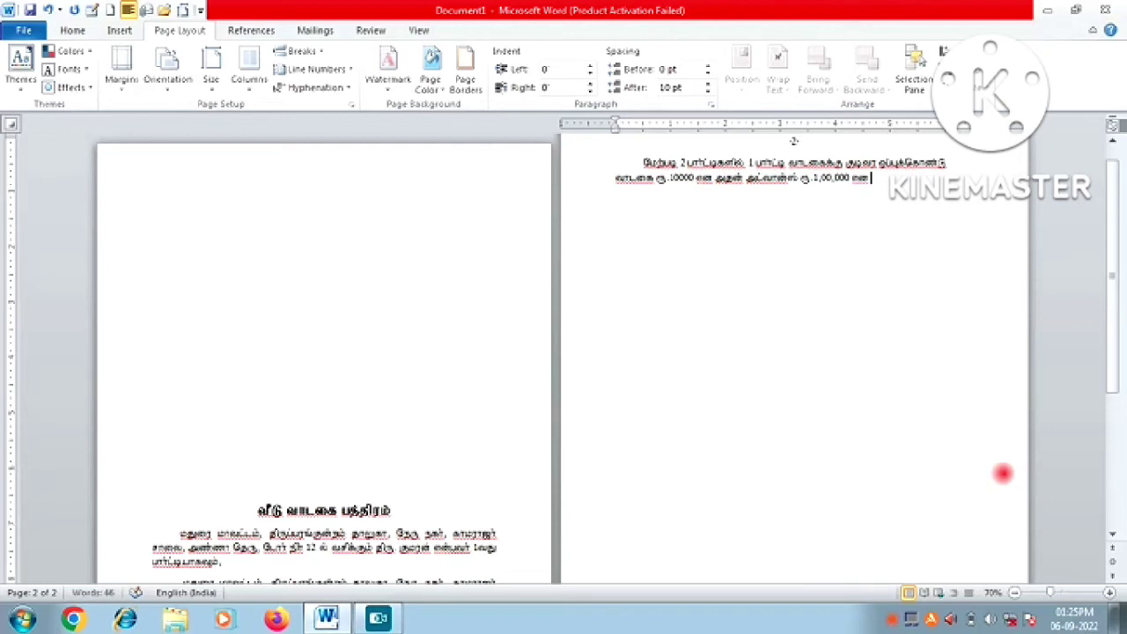
# - Continue the sentence after the ரூ.1,00,000 advance amount with ஒப்புக் கொண்டு
pyautogui.write(' ண ஒப')
pyautogui.press('Return')
pyautogui.press('Tab')
pyautogui.write('ப')
pyautogui.press('BackSpace')
pyautogui.press('BackSpace')
pyautogui.press('BackSpace')
pyautogui.press('BackSpace')
pyautogui.press('BackSpace')
pyautogui.write('ஒப்புக்கொ')
# - Finish the sentence with 2வது பார்ட்டியிடன் ஒப்படைத்தார் and a full stop
pyautogui.write(' 1')
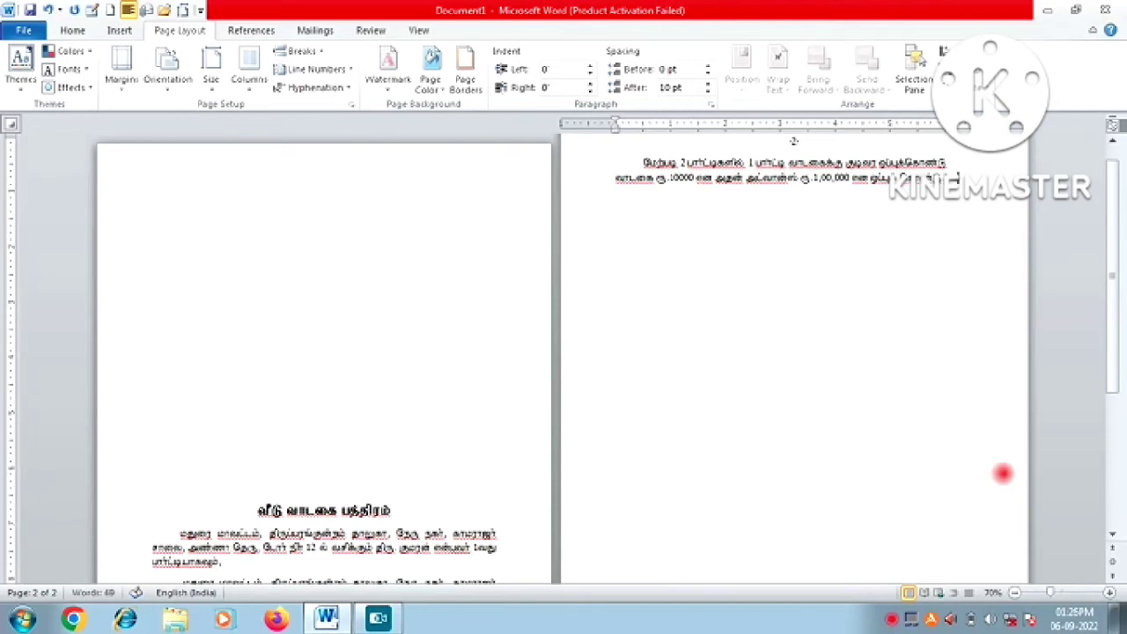
pyautogui.write('வது பார')
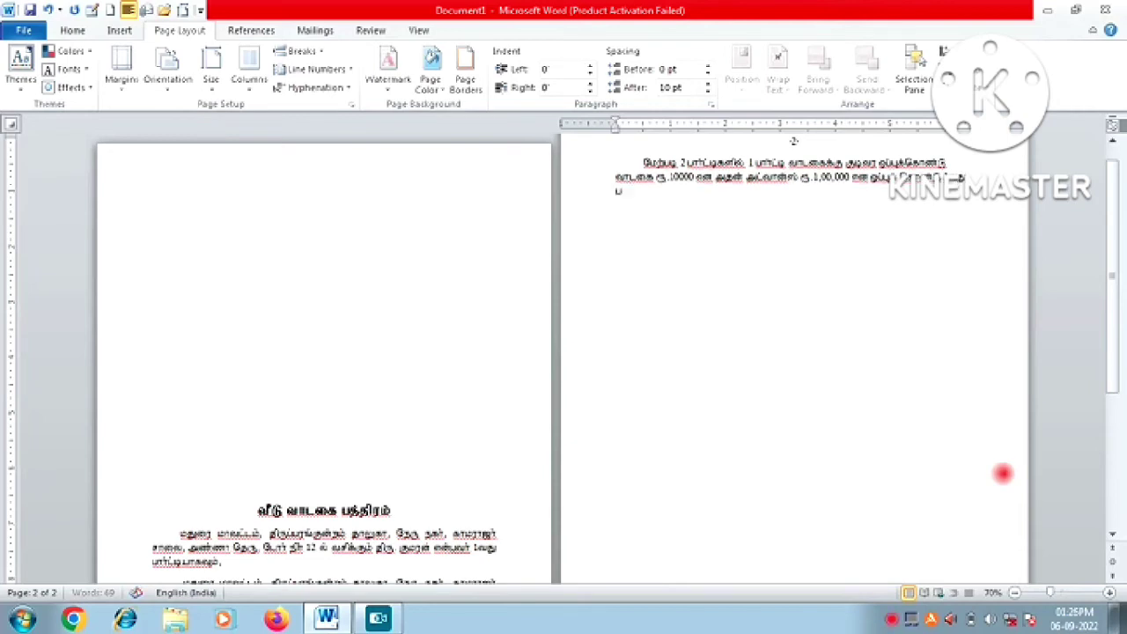
pyautogui.write('ய')
pyautogui.write('ன் ஒ')
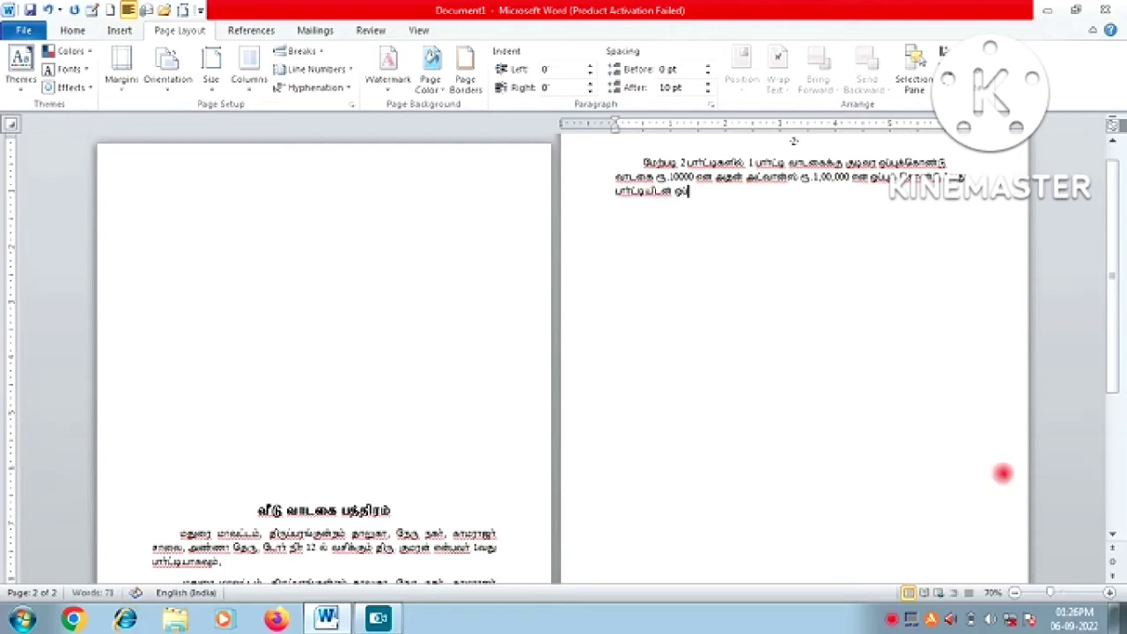
pyautogui.write('ந்த')
pyautogui.write('.')
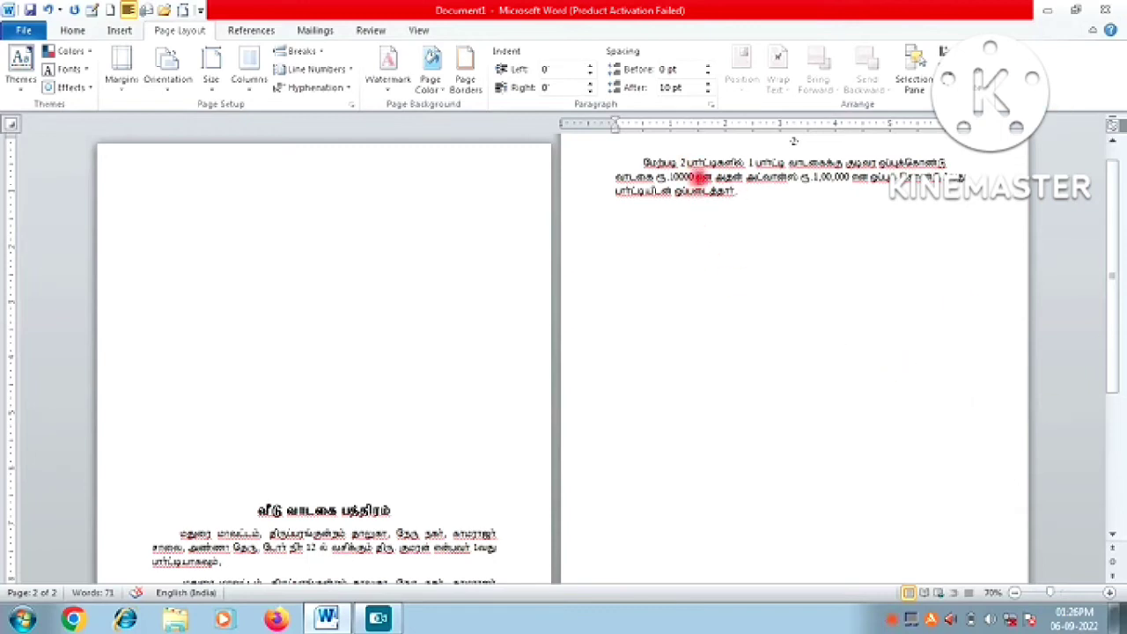
# - Insert the rent amount in words, (பத்திராயிரம் மட்டுமே), directly after ரூ.10000
pyautogui.click(699, 178)
pyautogui.write('(பத்')
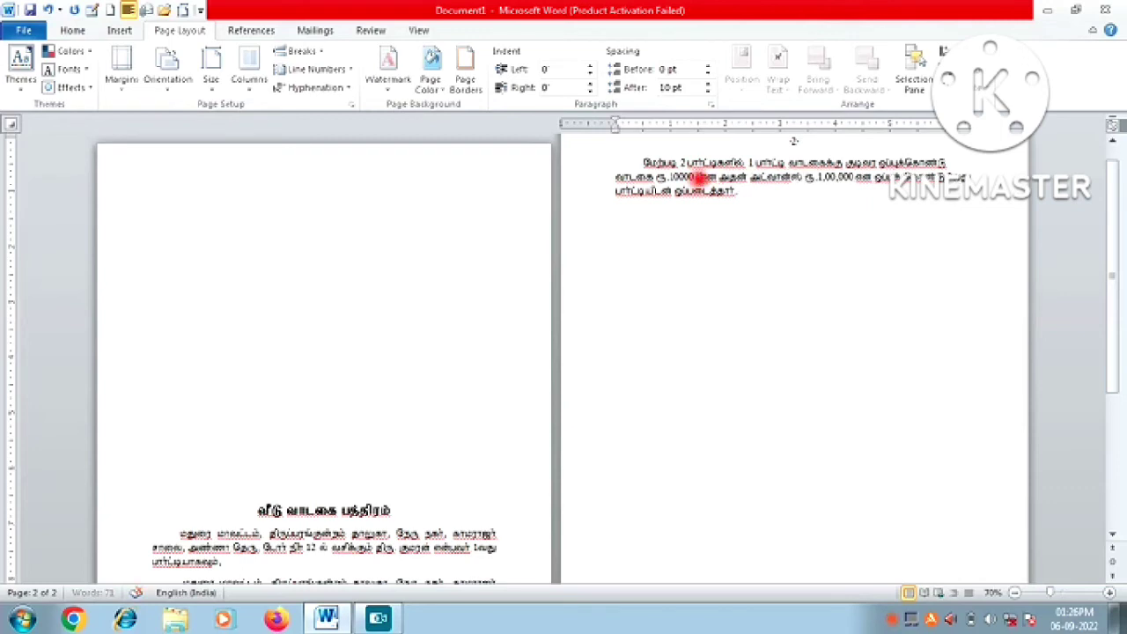
pyautogui.write('தாயிர')
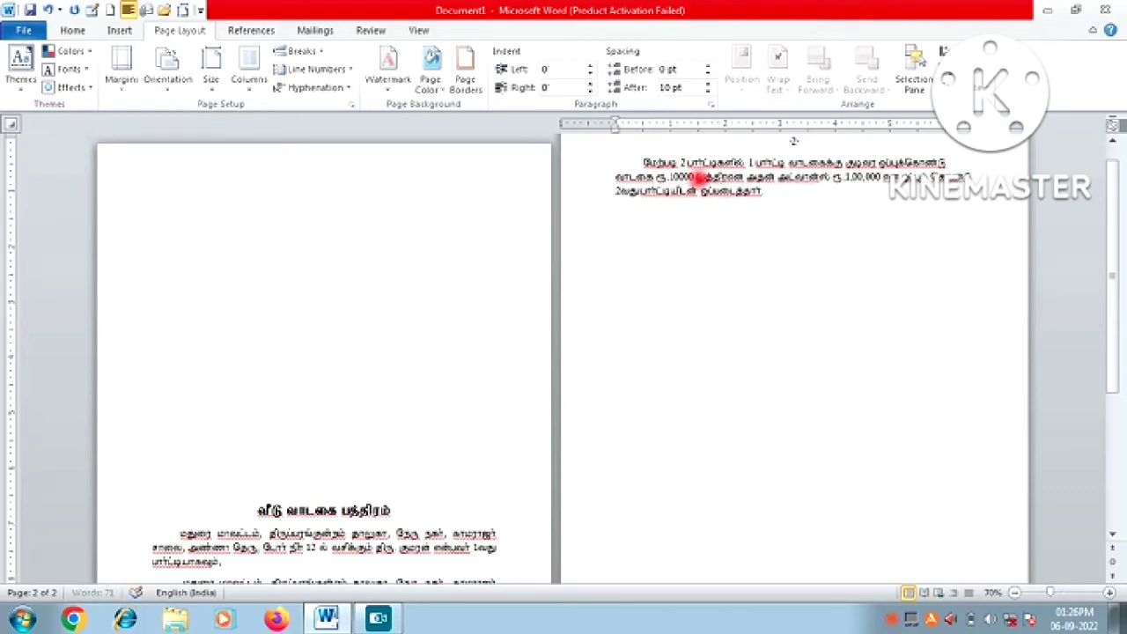
pyautogui.write('ரம் ')
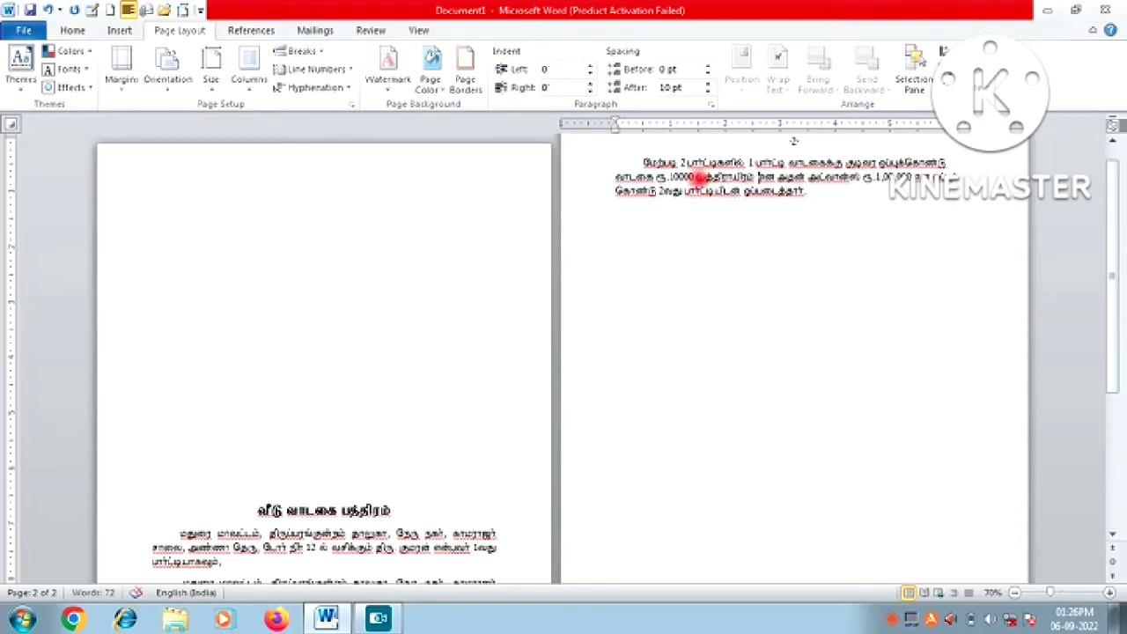
pyautogui.write('மட்டுமே')
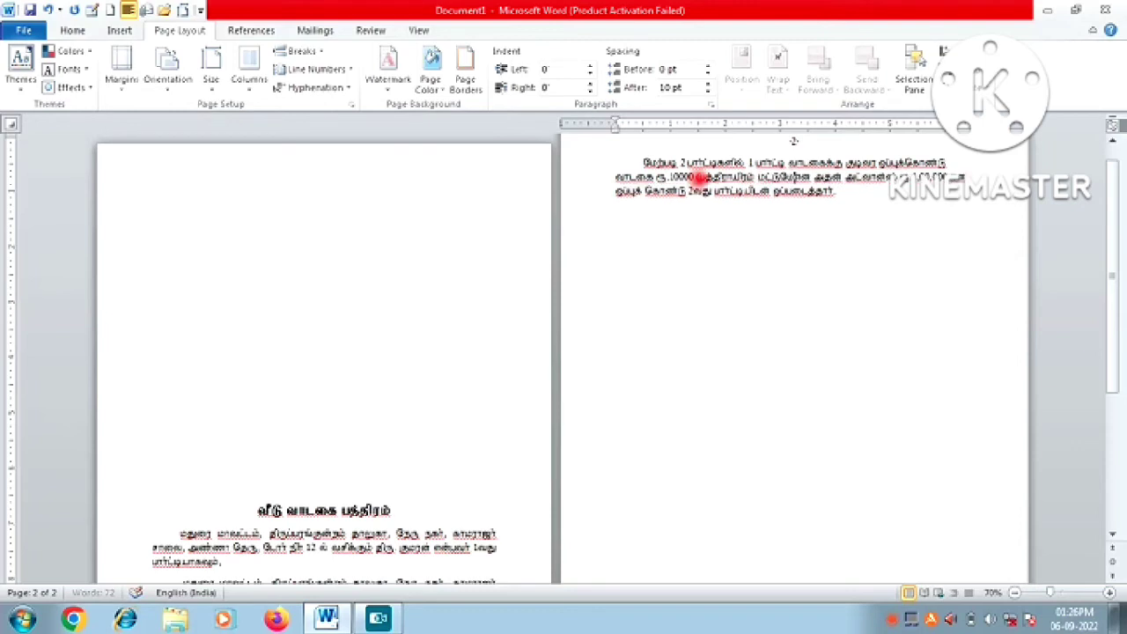
pyautogui.write(')')
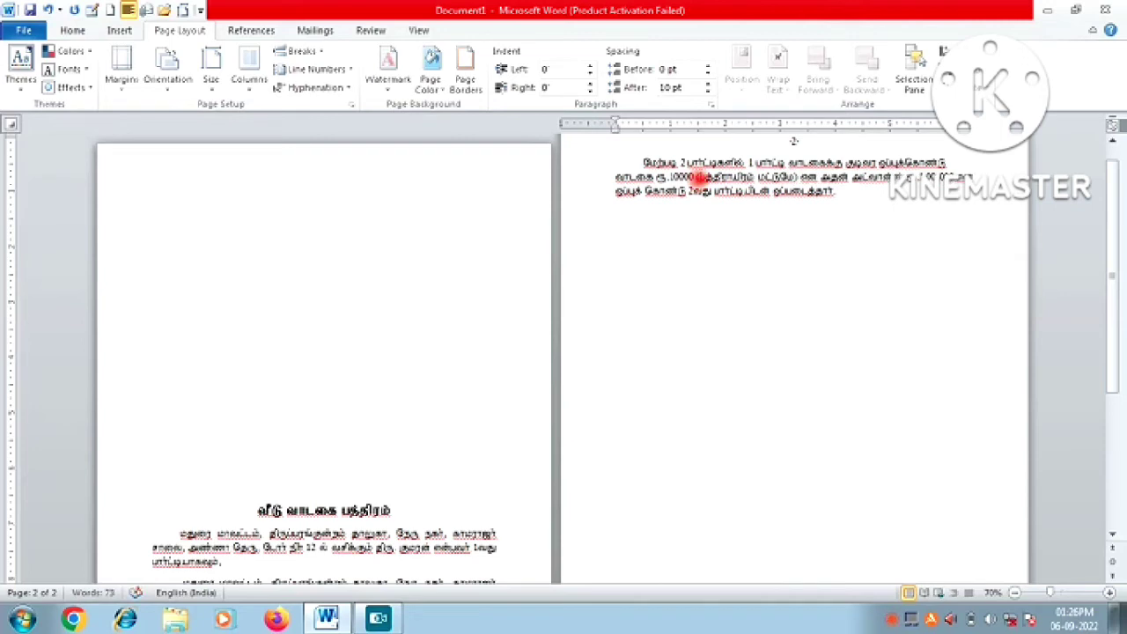
pyautogui.press('Left')
pyautogui.press('Left')
pyautogui.press('Left')
pyautogui.press('Left')
pyautogui.press('Left')
pyautogui.press('Left')
pyautogui.press('Left')
pyautogui.click(698, 177)
pyautogui.write('ரூபாய் ')
pyautogui.write('யாக')
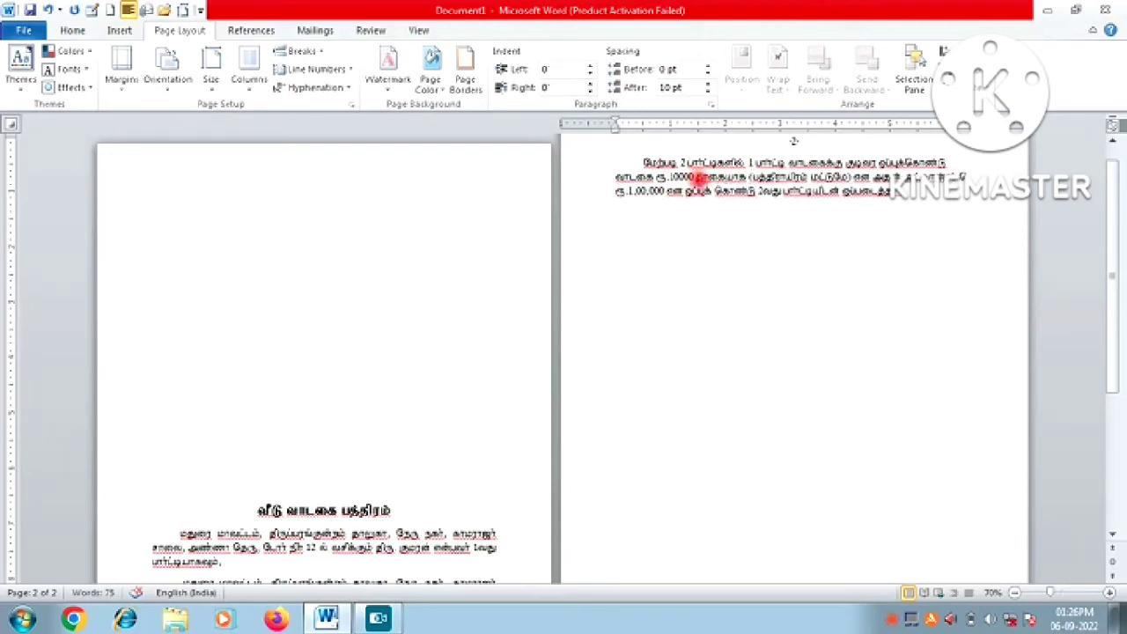
pyautogui.hotkey('ctrl', 'z')
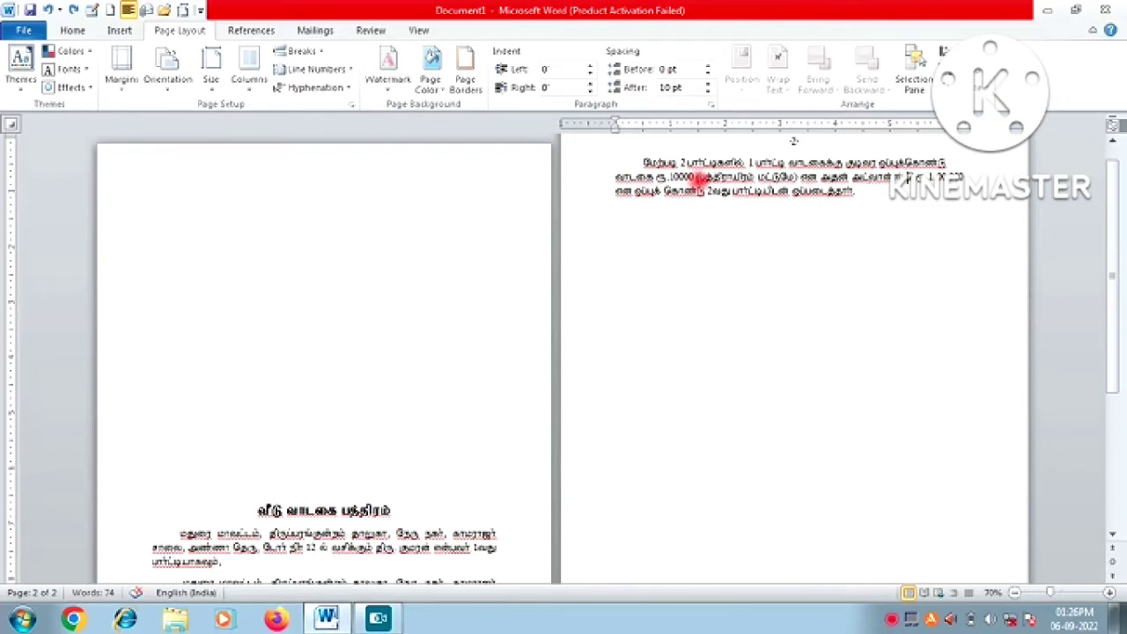
# - Reword the text after அட்வான்ஸ் to தொகையாக ரூ.1,00,000 ( ஒரு லட்சம் மட்டுமே) என ஒப்புக் கொண்டு 1வது பார்ட்டியிடமிருந்து
pyautogui.write('தொ')
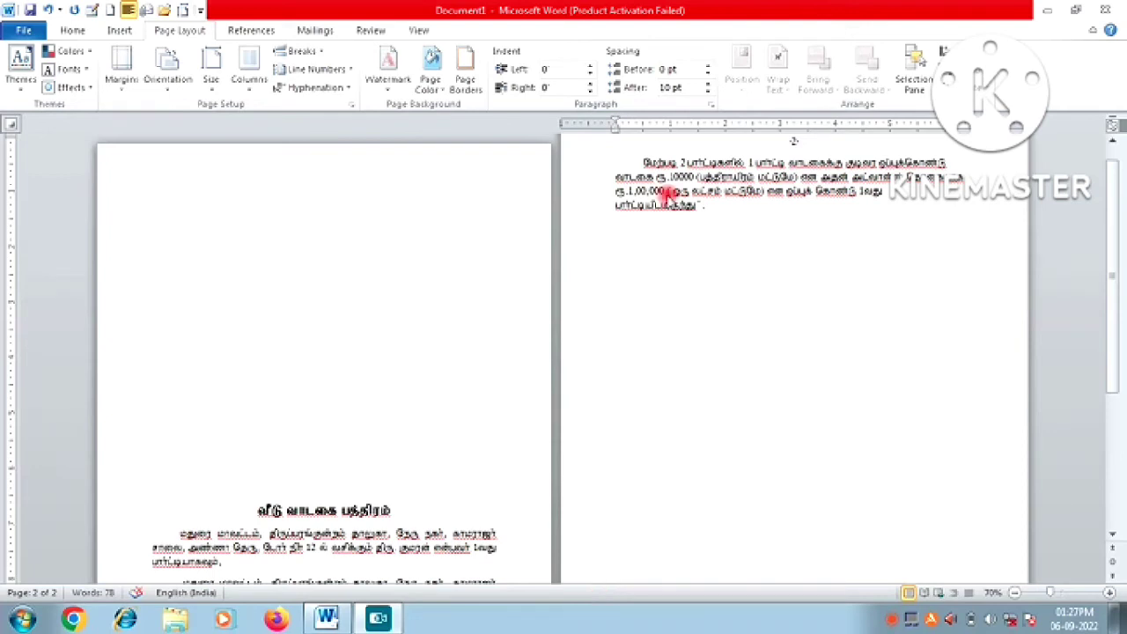
pyautogui.click(701, 208)
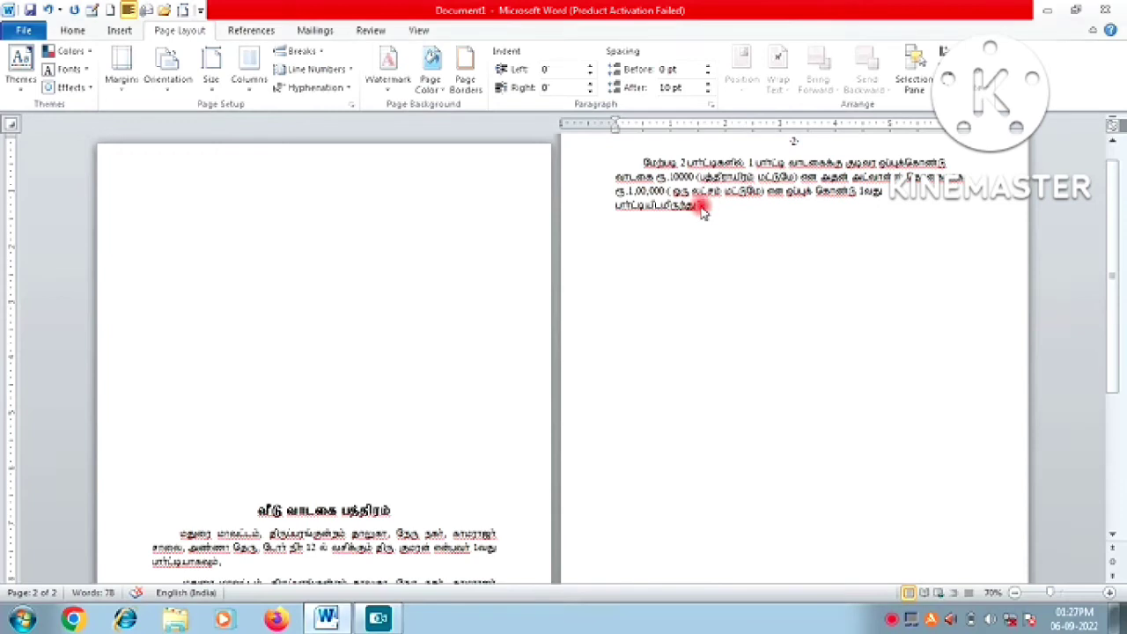
pyautogui.press('BackSpace')
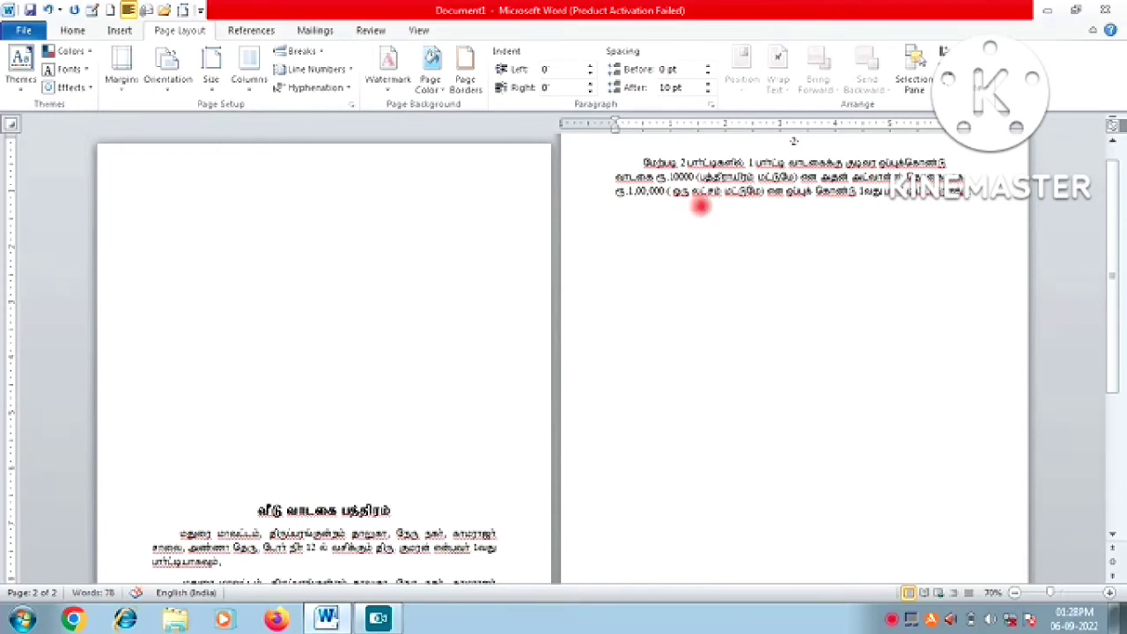
# - Complete the rent and advance sentence with 2வது பார்ட்டி பெற்றுக் கொண்டார்
pyautogui.write('2வதுபார்ட்டி பெற்ற')
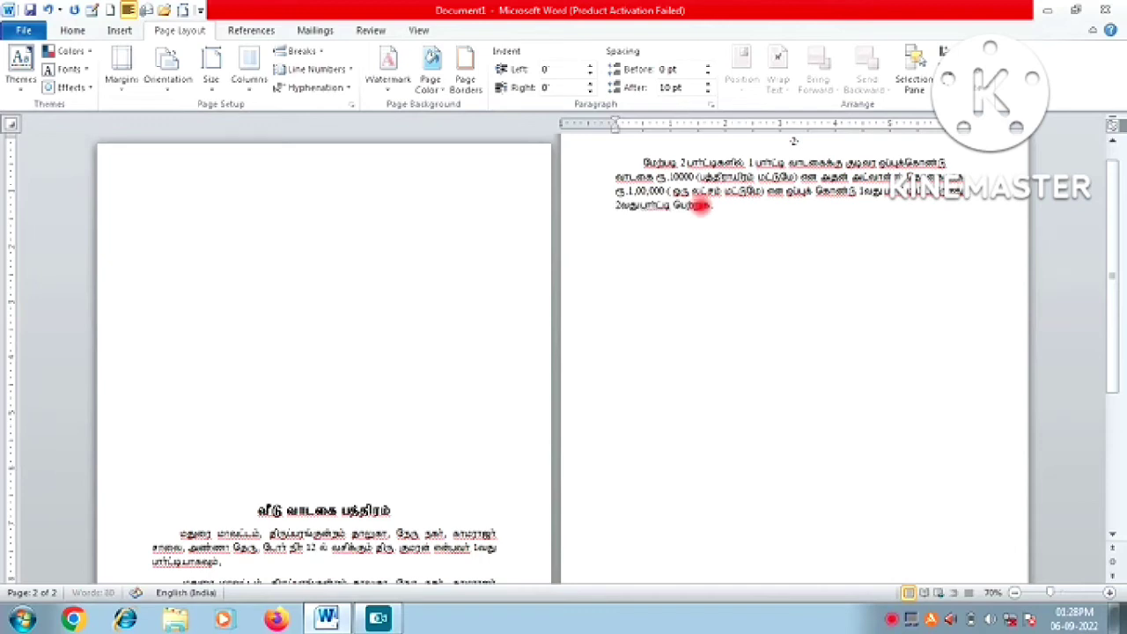
pyautogui.write(' கொண்டார்')
pyautogui.hotkey('ctrl', 'z')
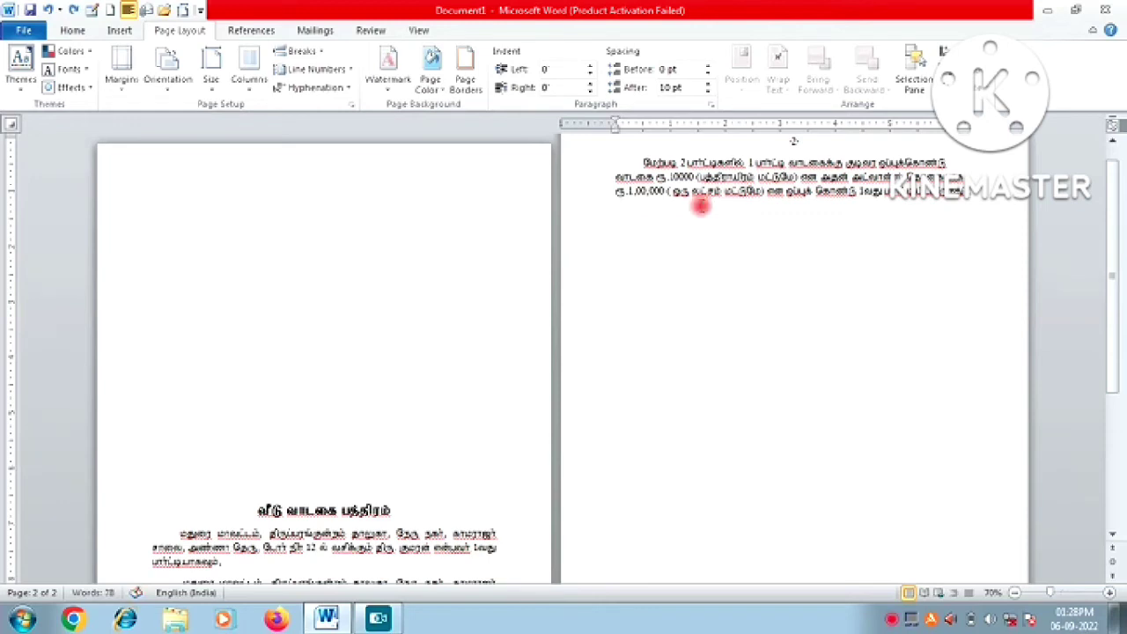
pyautogui.hotkey('ctrl', 'y')
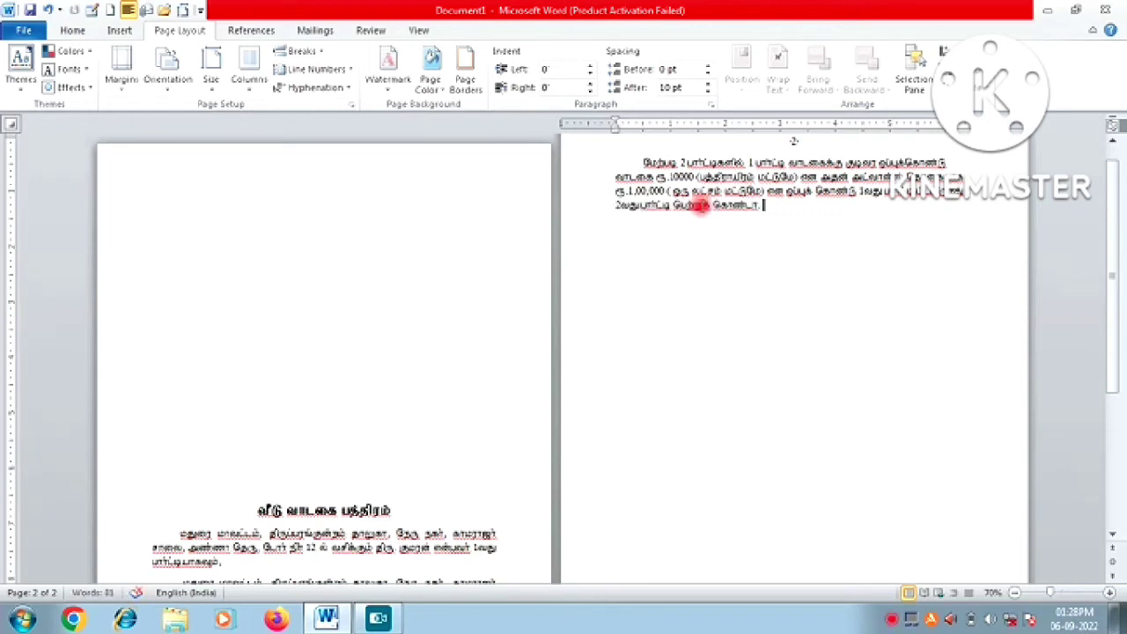
pyautogui.write('ர்.')
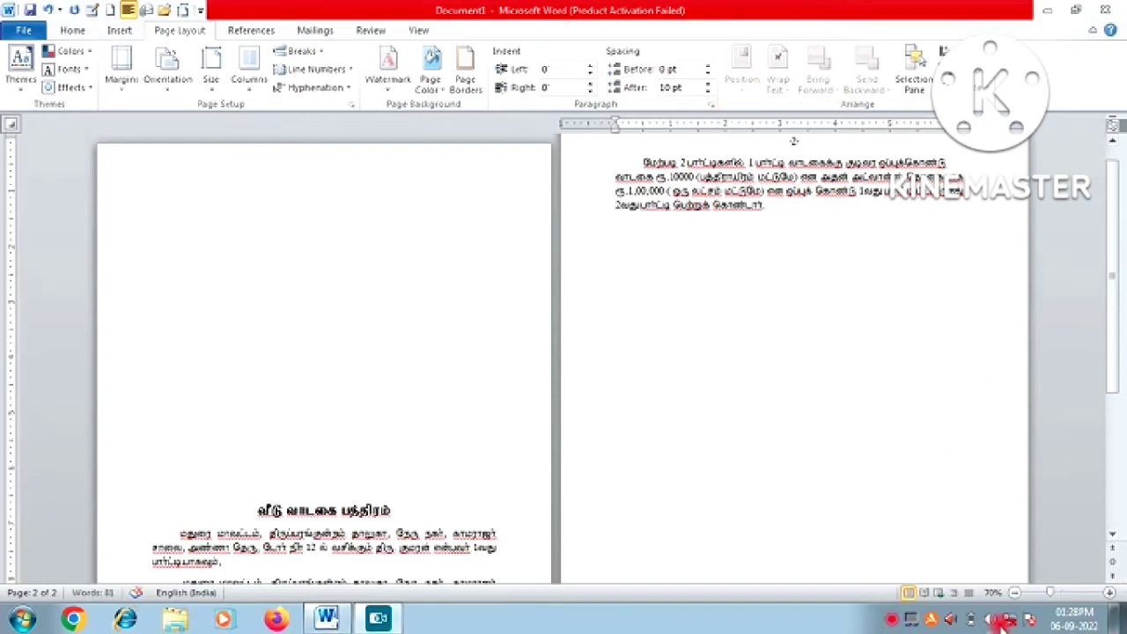
# - Justify the rent and advance paragraph on the second page
pyautogui.click(1109, 592)
pyautogui.click(1109, 593)
pyautogui.click(1109, 593)
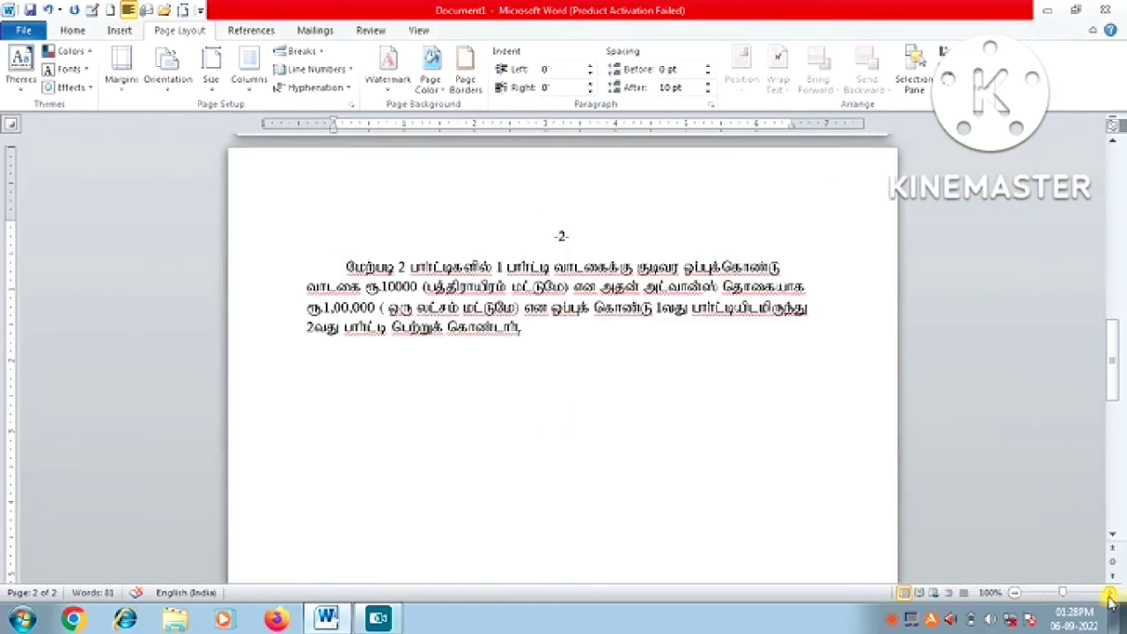
pyautogui.moveTo(356, 264); pyautogui.dragTo(546, 390)
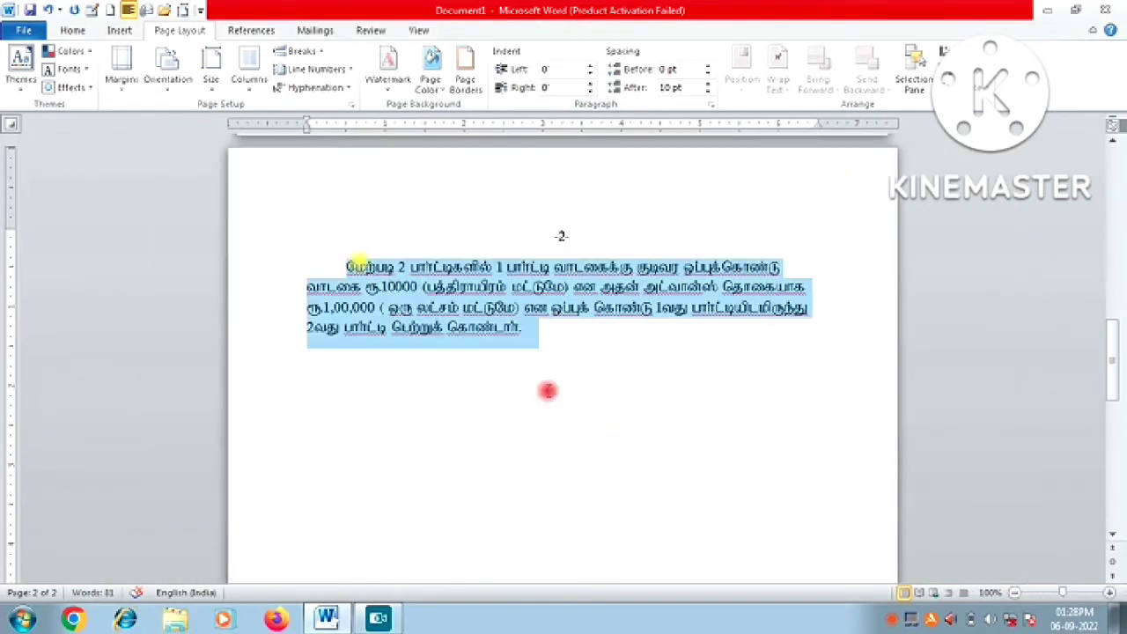
pyautogui.hotkey('ctrl', 'j')
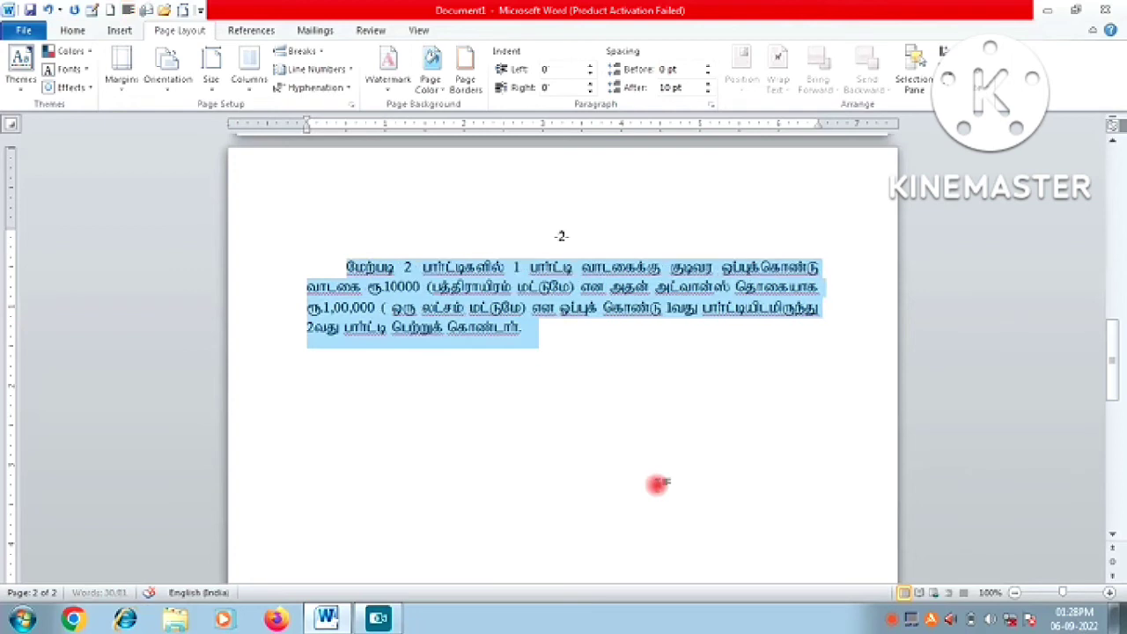
pyautogui.click(709, 348)
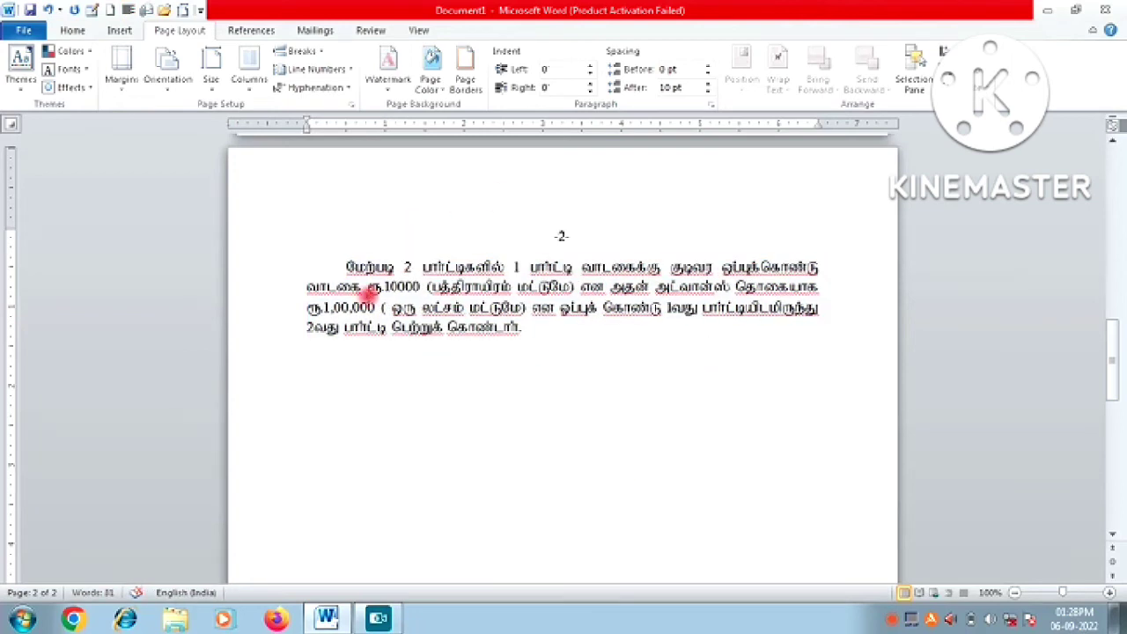
# - Make ரூ.10000 (பத்திராயிரம் மட்டுமே) and ரூ.1,00,000 ( ஒரு லட்சம் மட்டுமே) bold
pyautogui.moveTo(368, 288); pyautogui.dragTo(576, 289)
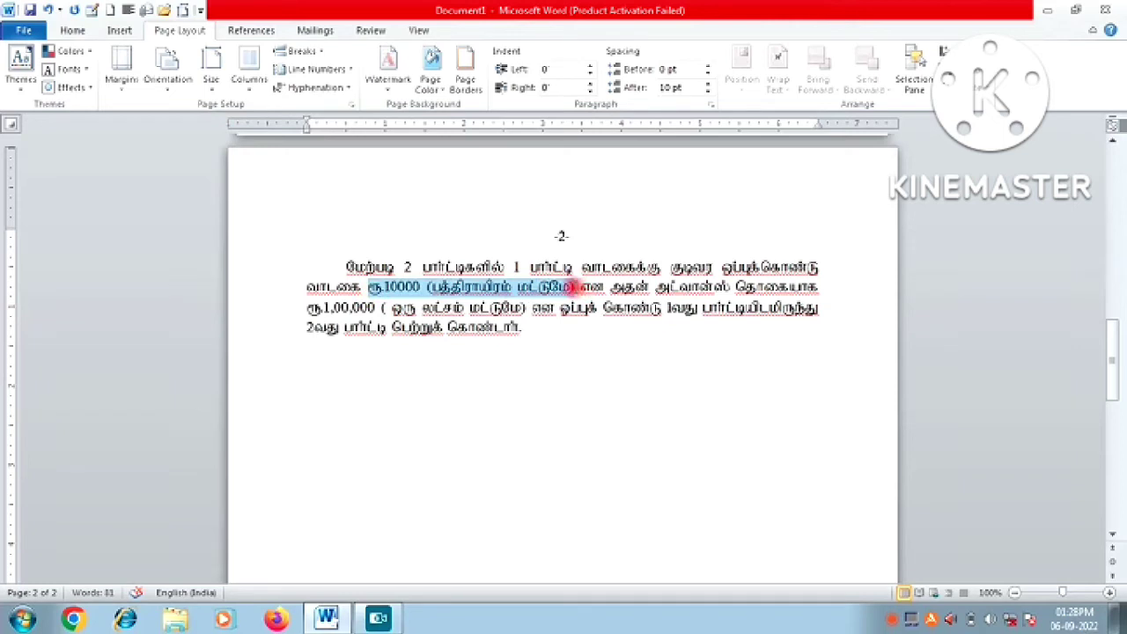
pyautogui.hotkey('ctrl', 'b')
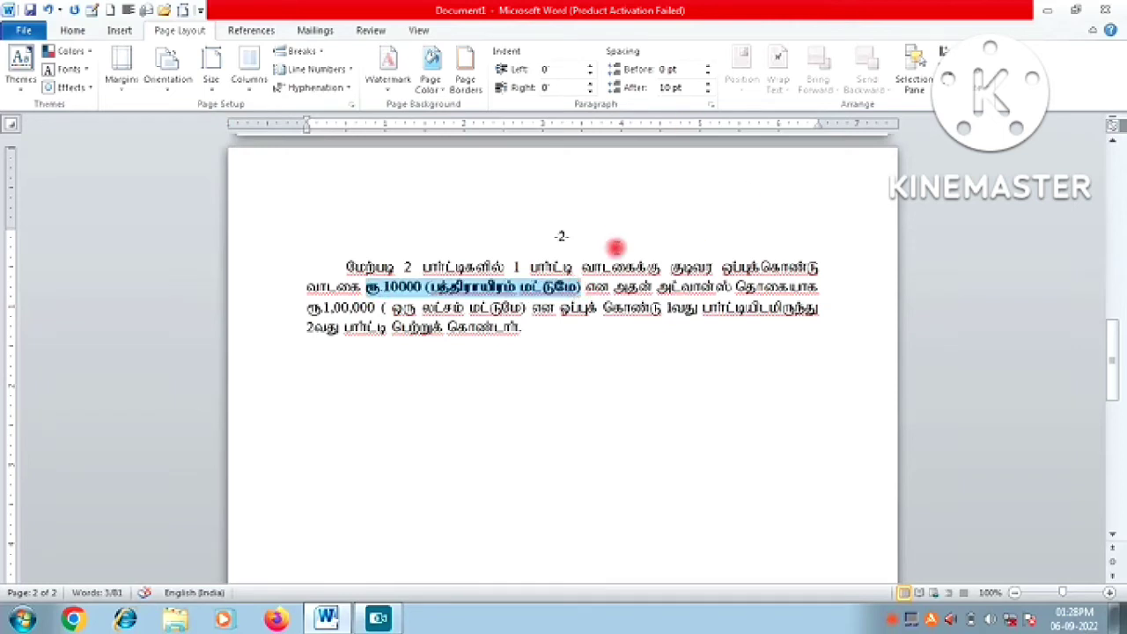
pyautogui.click(600, 328)
pyautogui.moveTo(369, 301); pyautogui.dragTo(528, 306)
pyautogui.moveTo(309, 304); pyautogui.dragTo(530, 310)
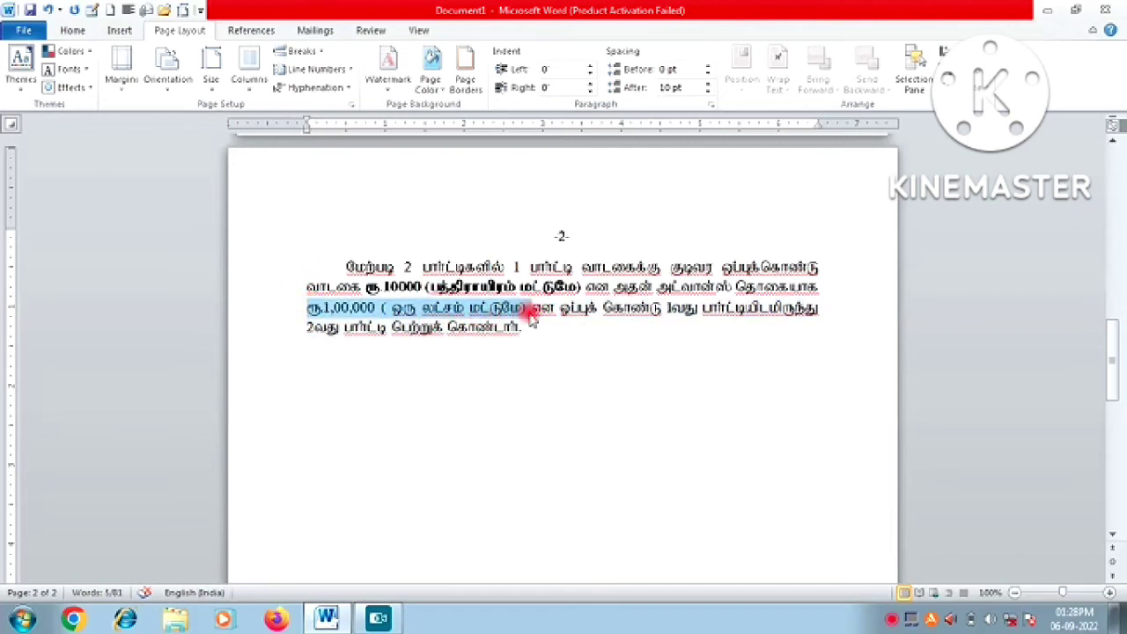
pyautogui.hotkey('ctrl', 'b')
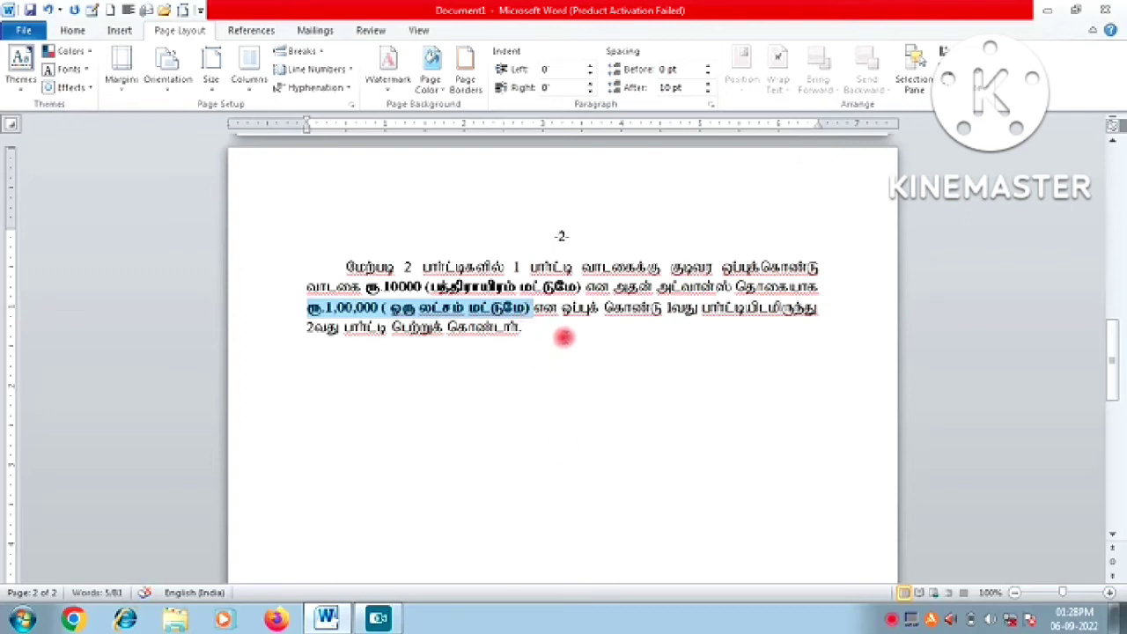
pyautogui.click(563, 336)
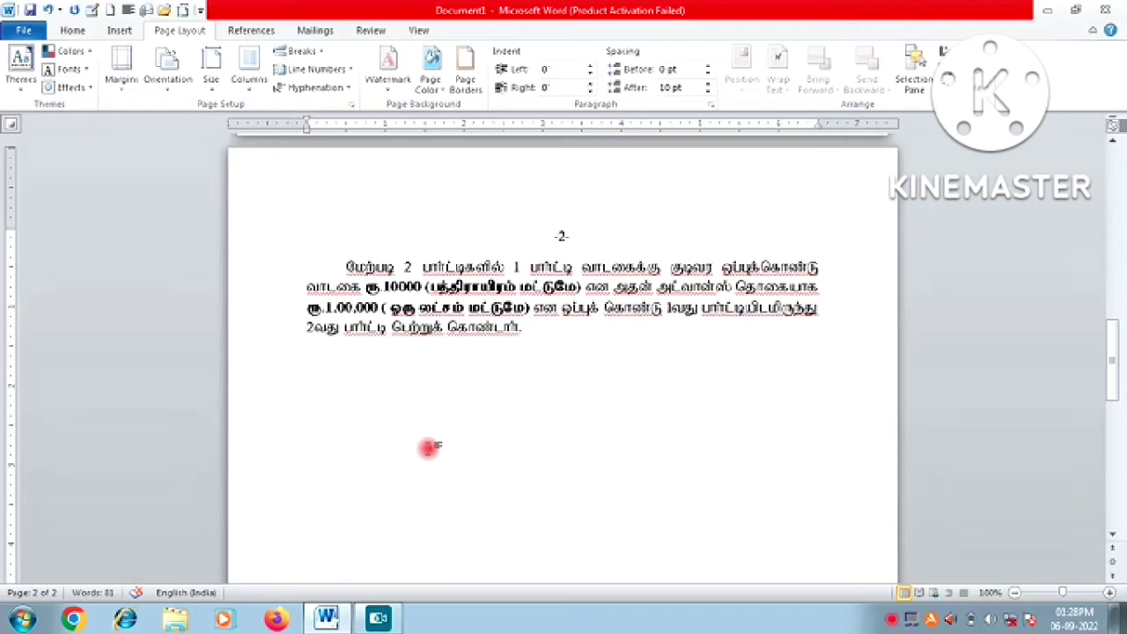
# - Start a new indented paragraph below the rent and advance terms with the word மேற்படி
pyautogui.write('மோாற்பது')
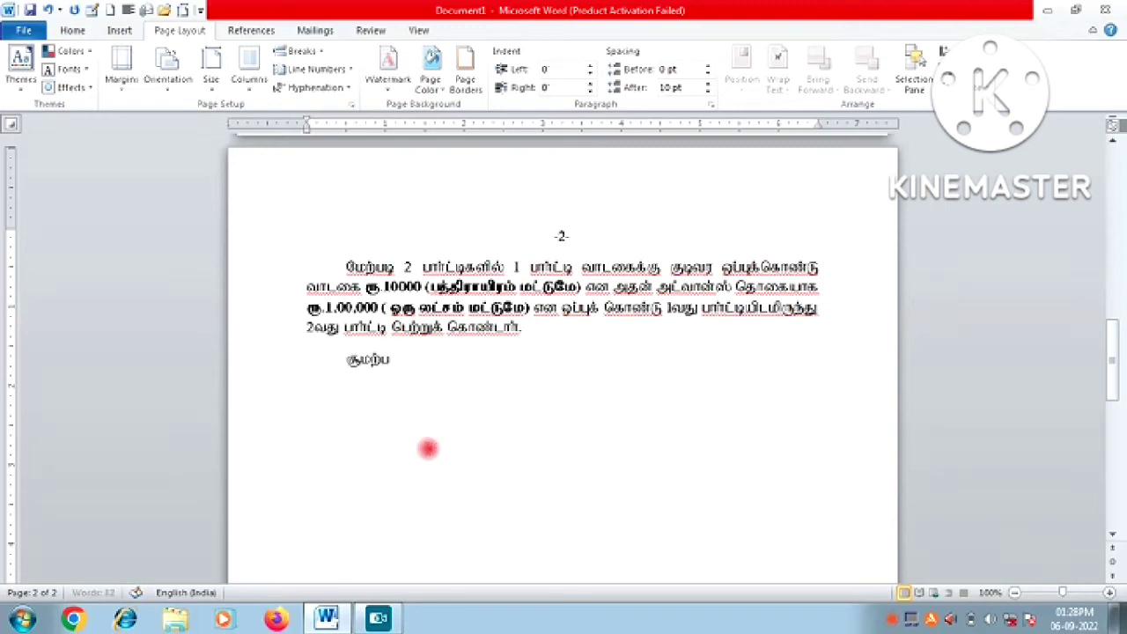
pyautogui.press('BackSpace')
pyautogui.press('BackSpace')
pyautogui.write('படி 2')
pyautogui.press('BackSpace')
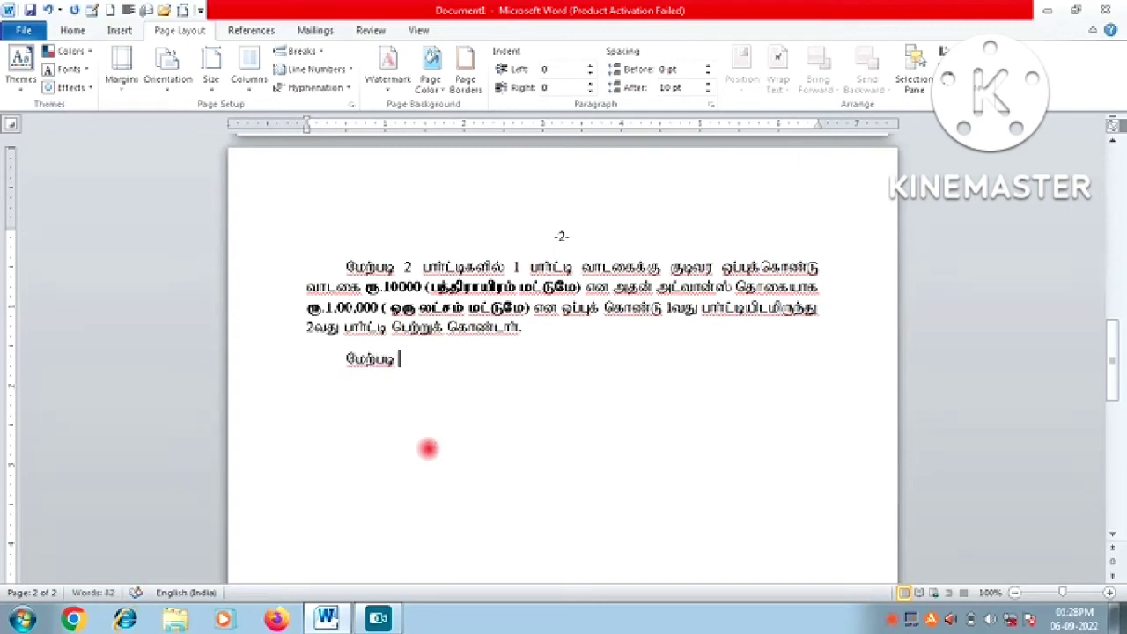
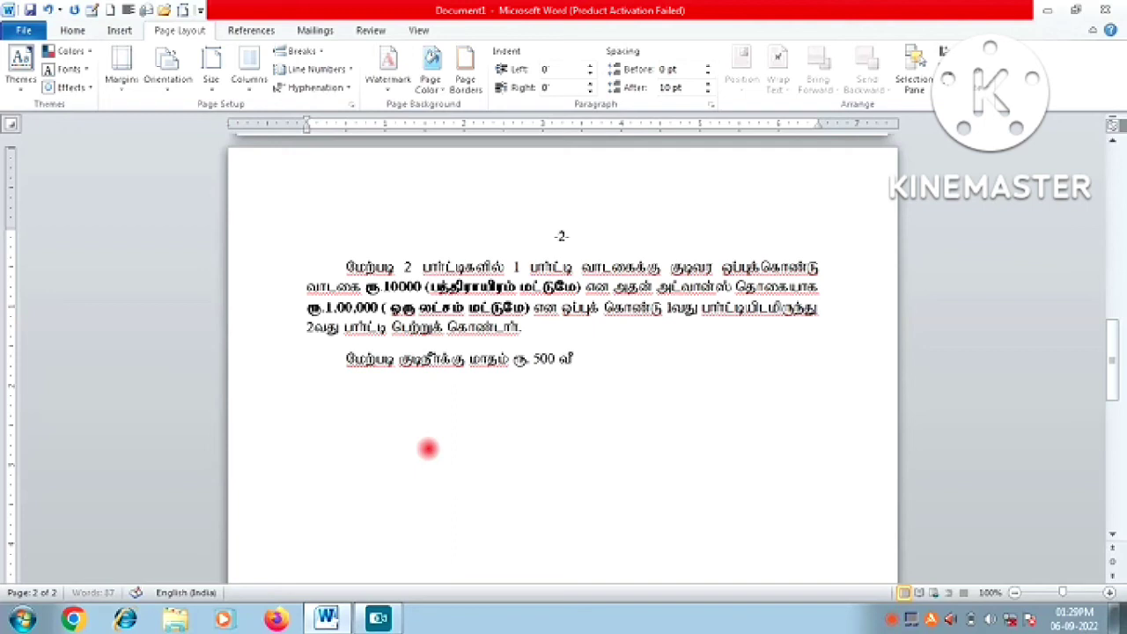
# - Continue the drinking-water charge sentence after ரூ. 500 with வீதம் பெற்றுக்கொள்ள ஒப்புதல்
pyautogui.write('ெபற்')
pyautogui.write('றுக்')
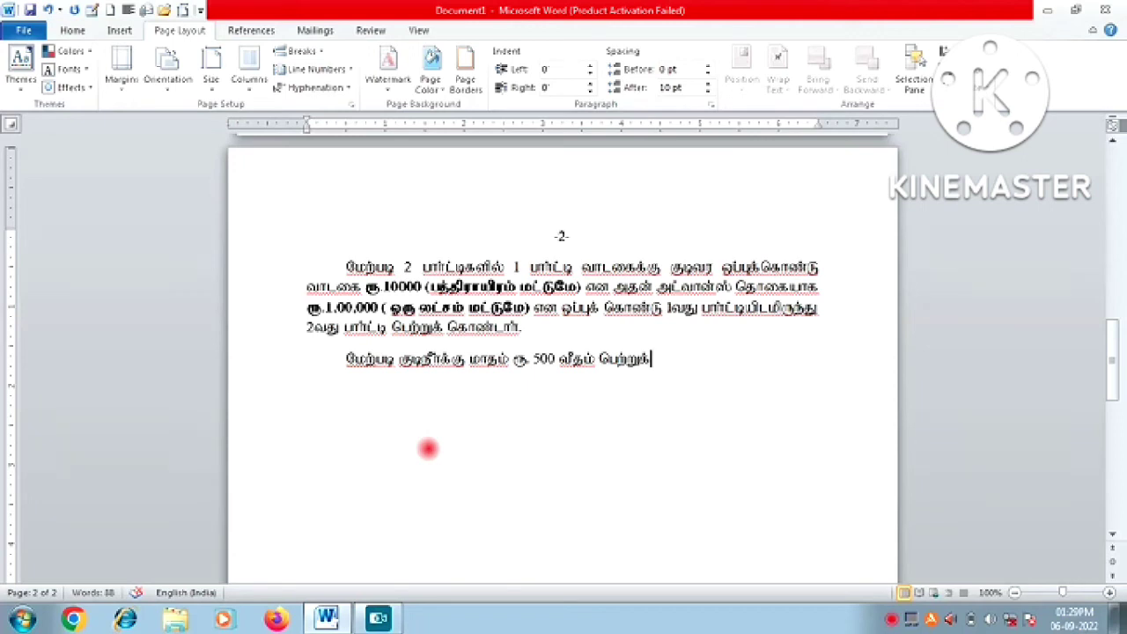
pyautogui.write('கொள்ள ')
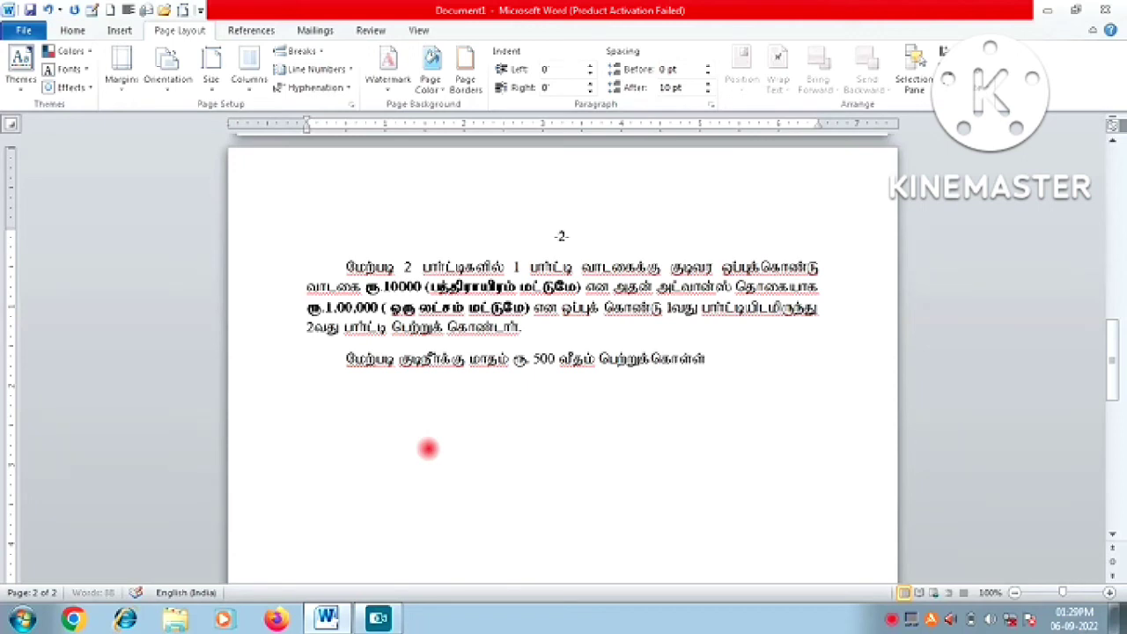
pyautogui.write('ஒ')
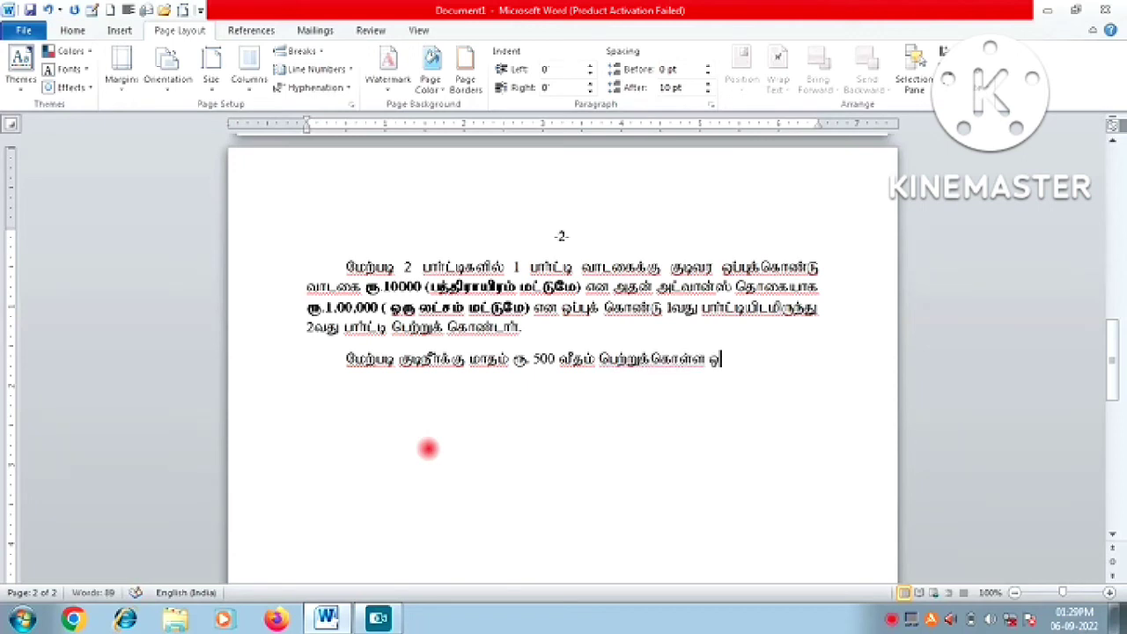
pyautogui.write('ப்புதல்')
# - Replace the wording after ரூ. 500 வீதம் in the drinking-water charge sentence with 1வது பார்ட்டி 2வ
pyautogui.press('BackSpace')
pyautogui.press('BackSpace')
pyautogui.press('BackSpace')
pyautogui.press('BackSpace')
pyautogui.press('BackSpace')
pyautogui.press('BackSpace')
pyautogui.press('BackSpace')
pyautogui.press('BackSpace')
pyautogui.press('BackSpace')
pyautogui.press('BackSpace')
pyautogui.press('BackSpace')
pyautogui.press('BackSpace')
pyautogui.press('BackSpace')
pyautogui.press('BackSpace')
pyautogui.press('BackSpace')
pyautogui.press('BackSpace')
pyautogui.press('BackSpace')
pyautogui.press('BackSpace')
pyautogui.press('BackSpace')
pyautogui.press('BackSpace')
pyautogui.write('1வ')
pyautogui.write('து பார்ட்டியிடமிருந்து 2வ')
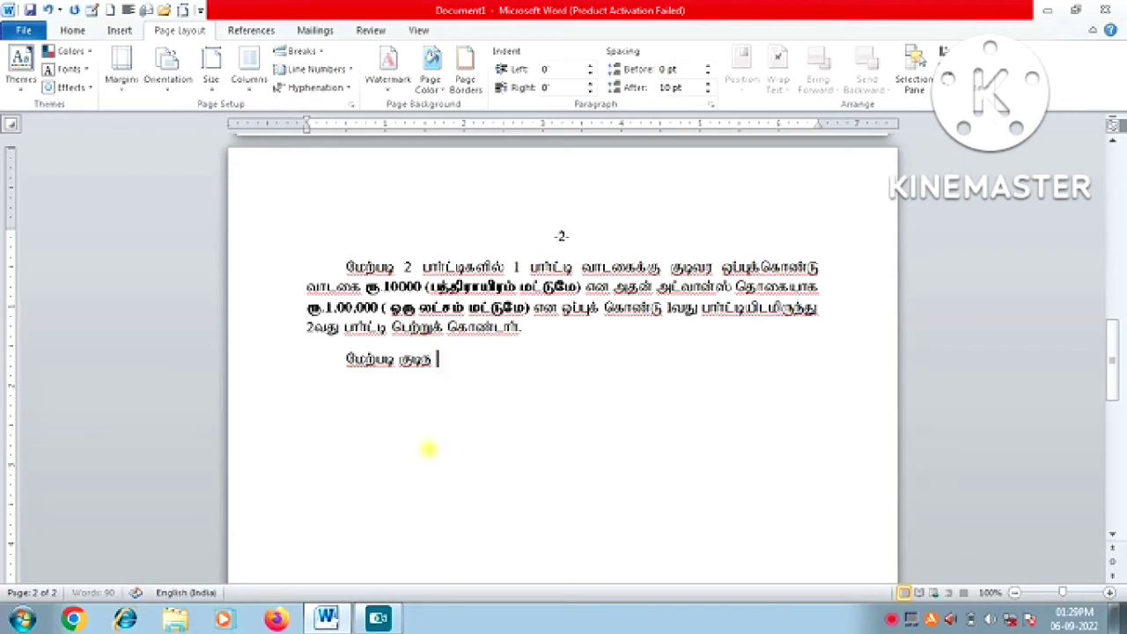
# - Undo the accidental overwrite in the drinking-water charge sentence and continue it to 2வது பா
pyautogui.hotkey('ctrl', 'z')
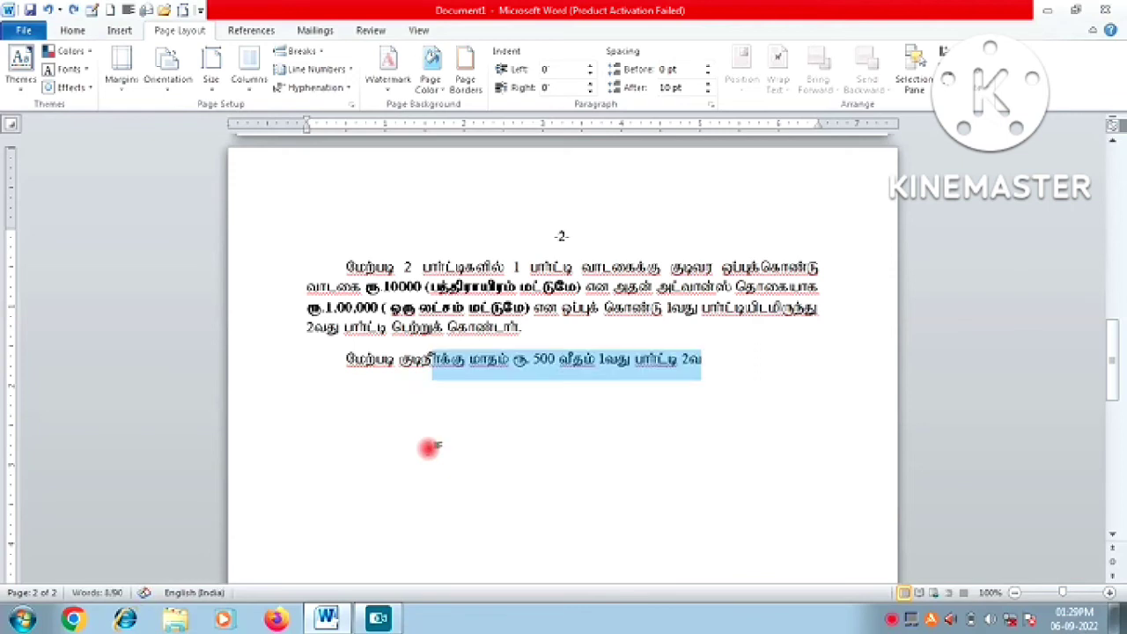
pyautogui.press('Right')
pyautogui.write('து பா')
pyautogui.click(429, 449)
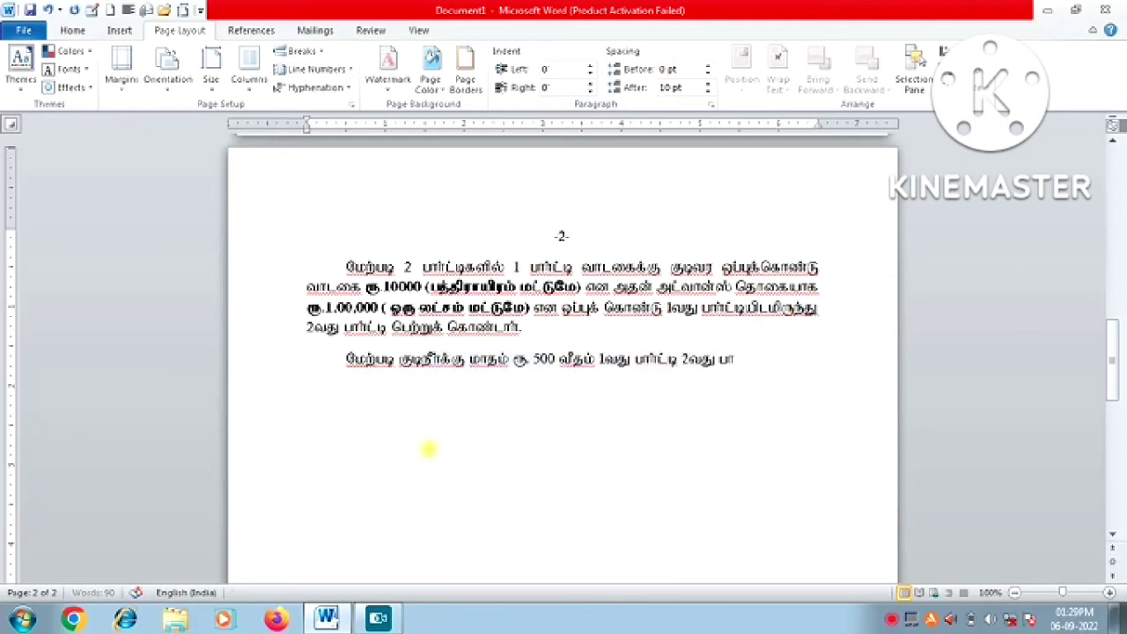
# - Complete the drinking-water charge sentence so it ends with 2வது பார்ட்டியிடன் ஒப்படைக்க வேண்டும்
pyautogui.write('்ட')
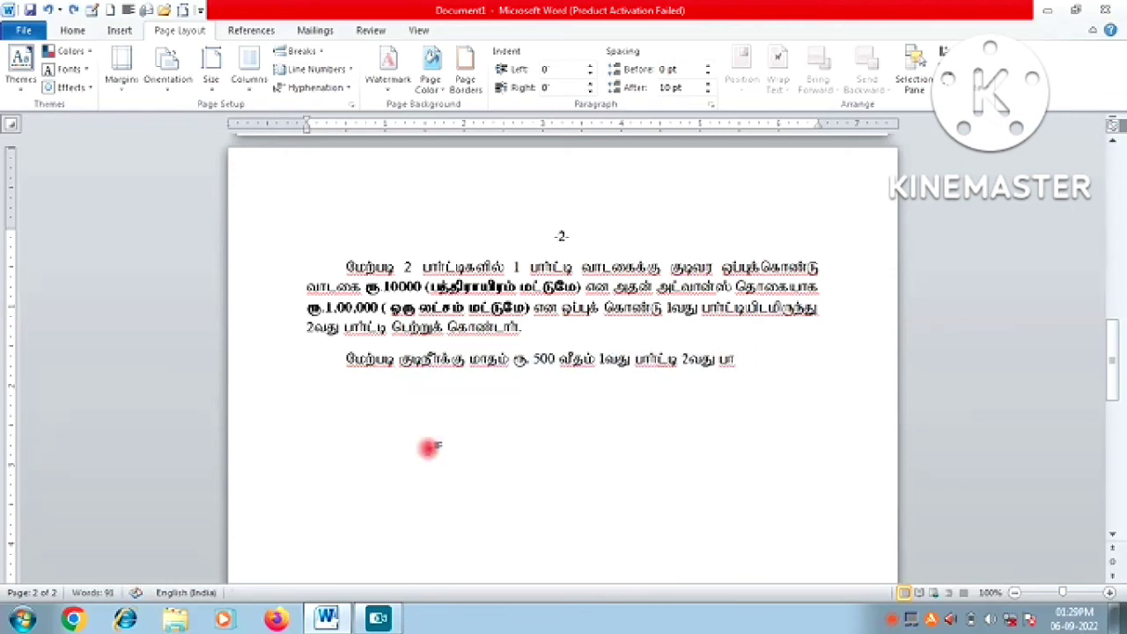
pyautogui.press('Right')
pyautogui.press('Right')
pyautogui.press('Right')
pyautogui.press('Right')
pyautogui.press('Right')
pyautogui.press('Right')
pyautogui.press('Right')
pyautogui.press('Right')
pyautogui.press('Right')
pyautogui.press('Right')
pyautogui.press('Right')
pyautogui.press('Right')
pyautogui.press('Right')
pyautogui.press('Right')
pyautogui.press('Right')
pyautogui.press('Right')
pyautogui.press('Right')
pyautogui.press('Right')
pyautogui.press('Right')
pyautogui.press('Right')
pyautogui.write('ர்ட்டி')
pyautogui.press('BackSpace')
pyautogui.write('ட்டியிடம் ஒப்படை')
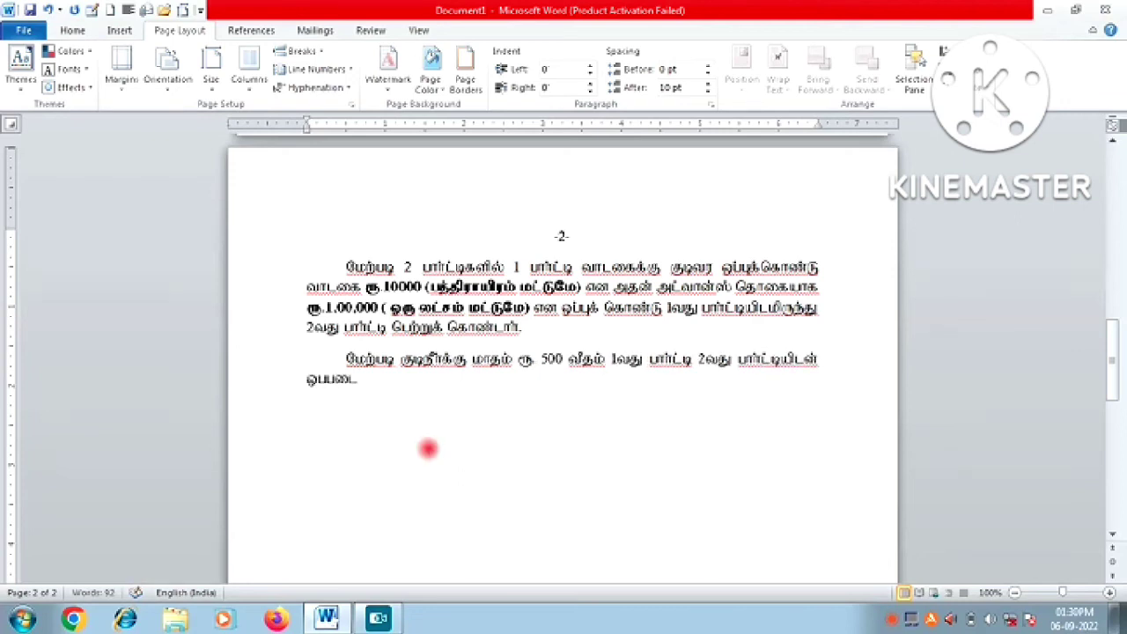
pyautogui.write('க்க வேணஞ')
pyautogui.press('BackSpace')
pyautogui.write('்டும்.')
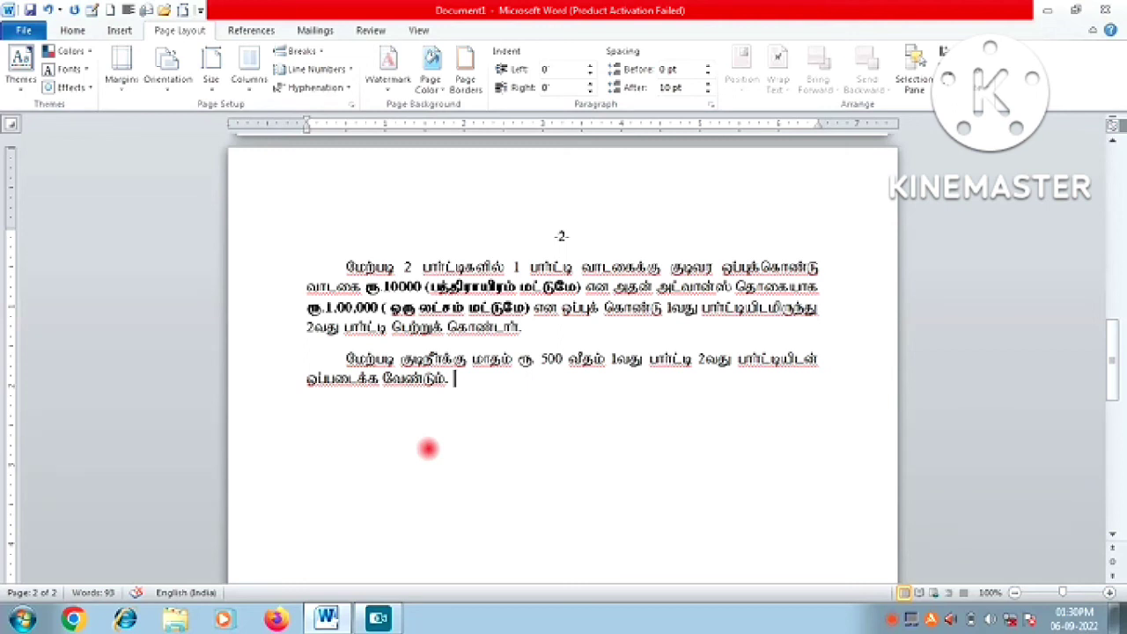
# - Leave blank space below the drinking-water charge paragraph and enter the signature label 1வது பார்ட்டி
pyautogui.press('Return')
pyautogui.press('Return')
pyautogui.press('Return')
pyautogui.press('Return')
pyautogui.press('Return')
pyautogui.press('Return')
pyautogui.press('Return')
pyautogui.press('Return')
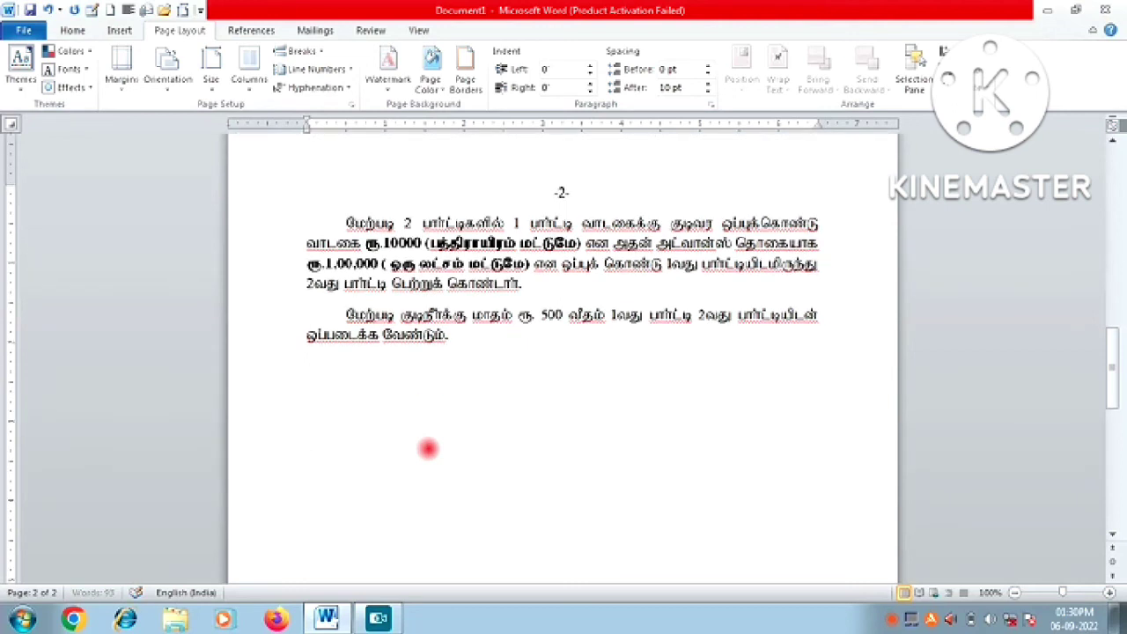
pyautogui.write('முழுமூ')
pyautogui.press('BackSpace')
pyautogui.press('BackSpace')
pyautogui.press('BackSpace')
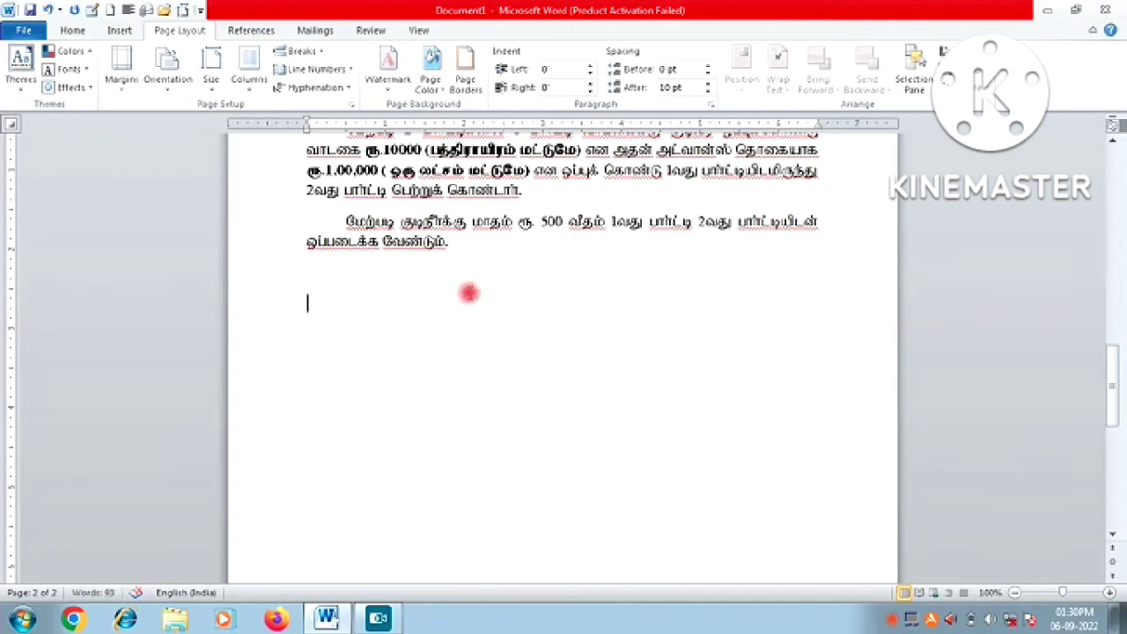
pyautogui.write('1வது பார்ட்டி')
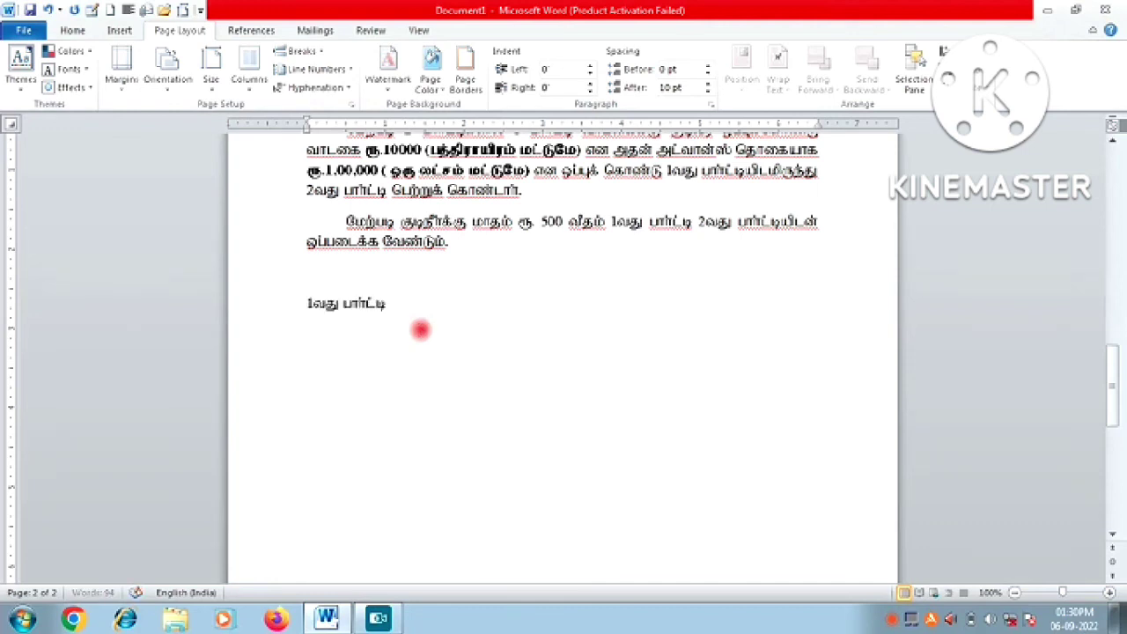
# - Add the signature label 2வது பார்ட்டி on the same line, tabbed over to about the 4-inch mark
pyautogui.press('Tab')
pyautogui.press('Tab')
pyautogui.press('Tab')
pyautogui.press('Tab')
pyautogui.press('Tab')
pyautogui.write('2வது பார்ட்டி')
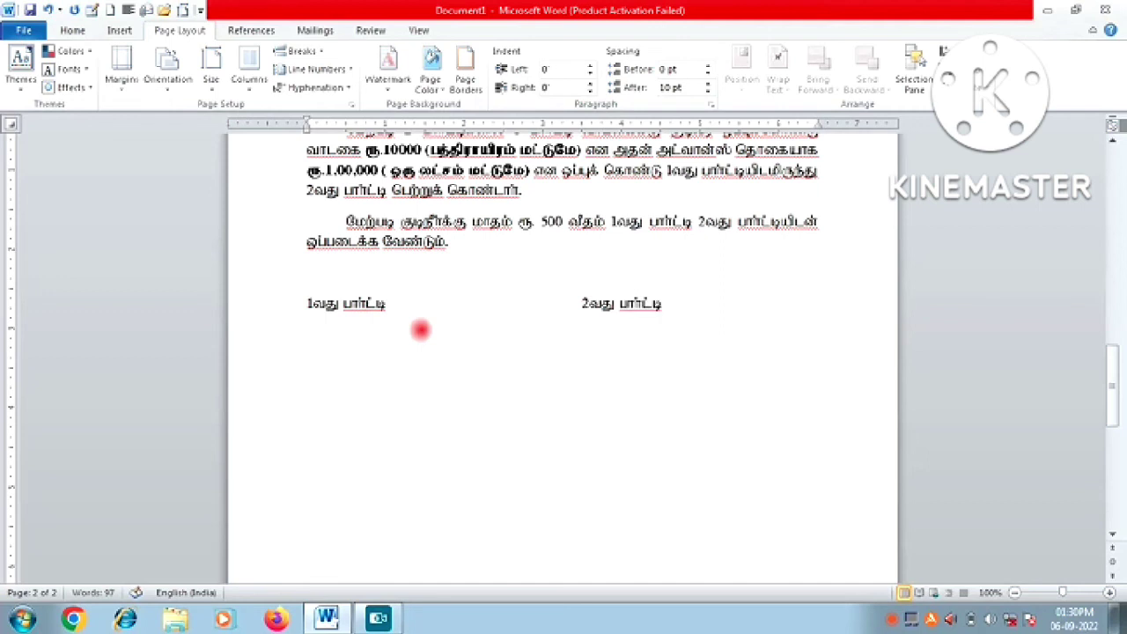
pyautogui.press('BackSpace')
pyautogui.press('Tab')
pyautogui.press('Right')
pyautogui.press('Right')
pyautogui.press('Right')
pyautogui.press('Right')
pyautogui.press('Right')
pyautogui.press('Right')
pyautogui.press('Right')
pyautogui.press('Right')
pyautogui.press('Right')
pyautogui.press('Right')
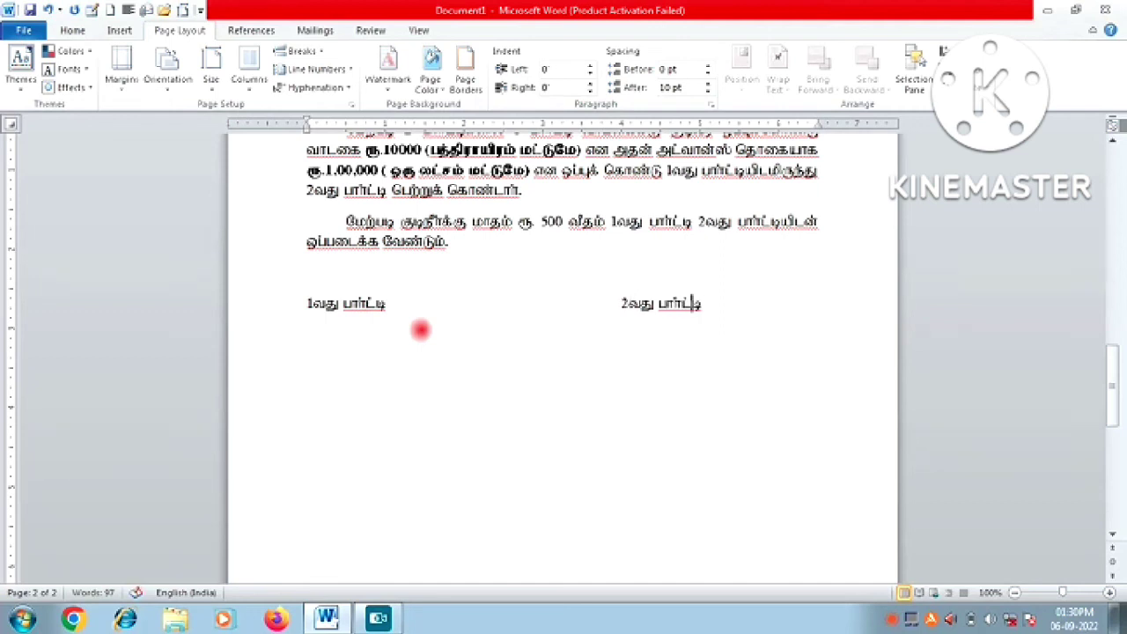
pyautogui.press('Right')
pyautogui.press('Right')
# - Add the witness heading சாட்சிகள் below the signature labels, followed by a numbered list with empty entries 1 and 2
pyautogui.press('Return')
pyautogui.write('சாட்சிகள்')
pyautogui.press('Return')
pyautogui.press('Return')
pyautogui.write('1.')
pyautogui.press('Return')
pyautogui.press('BackSpace')
pyautogui.write('1.')
pyautogui.press('Return')
pyautogui.write('1. ')
pyautogui.write('2.')
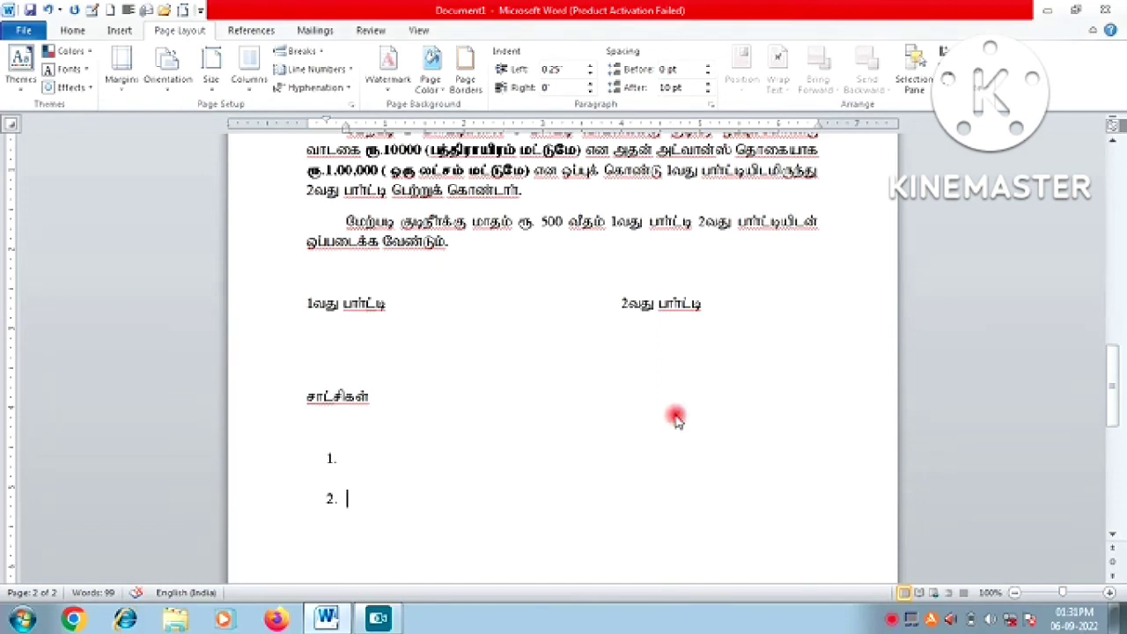
# - Check both pages of the agreement in the print preview and print one copy of the entire document
pyautogui.hotkey('ctrl', 'p')
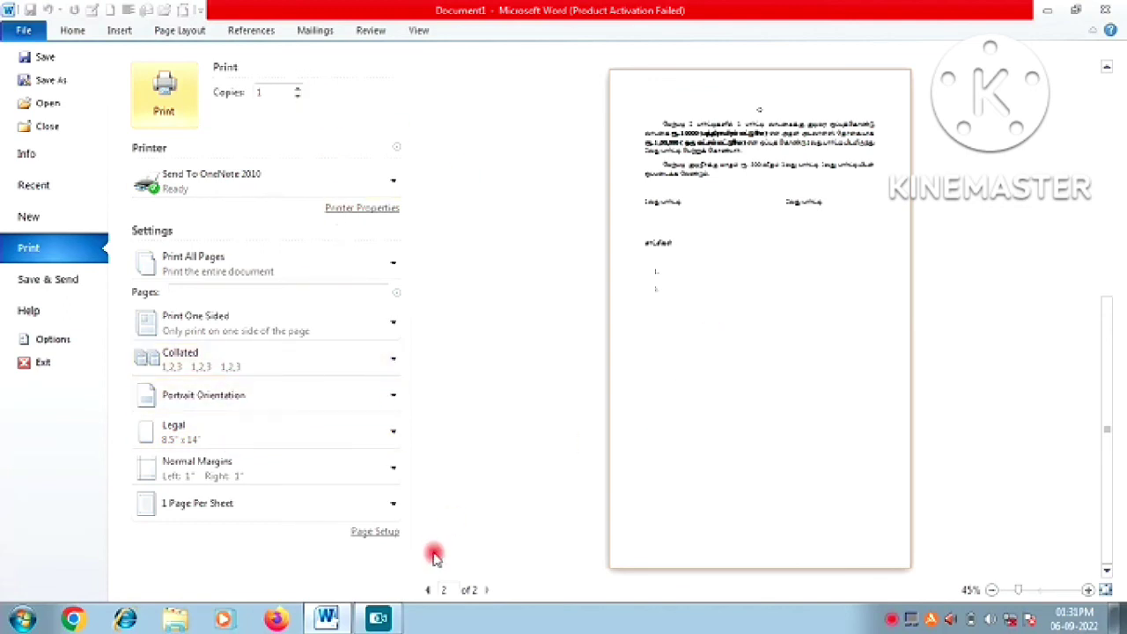
pyautogui.click(428, 590)
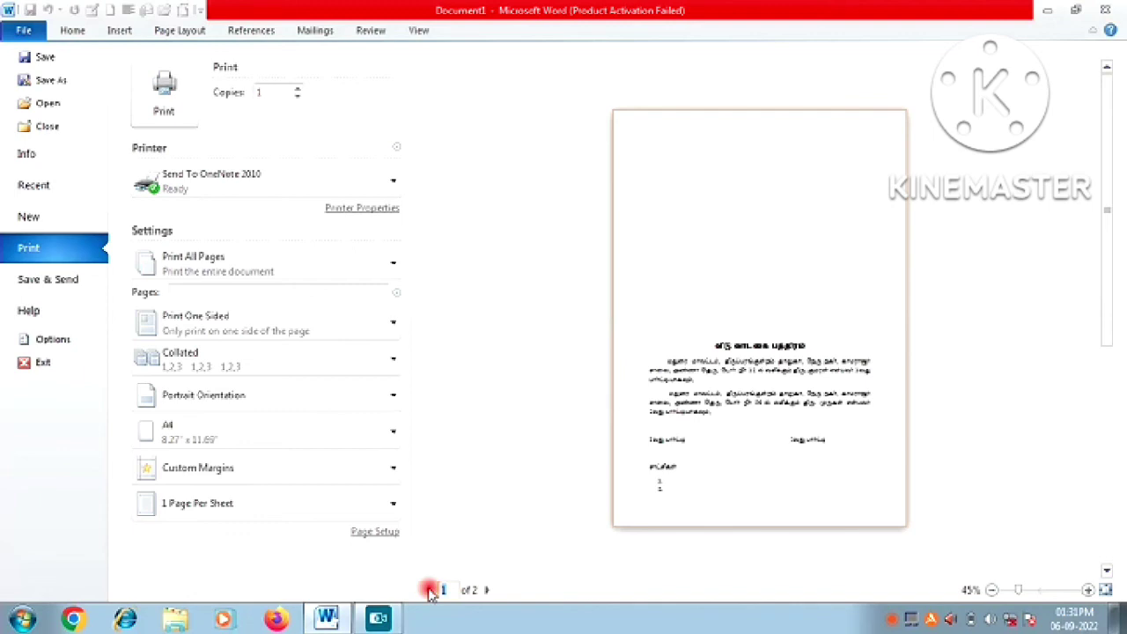
pyautogui.click(486, 589)
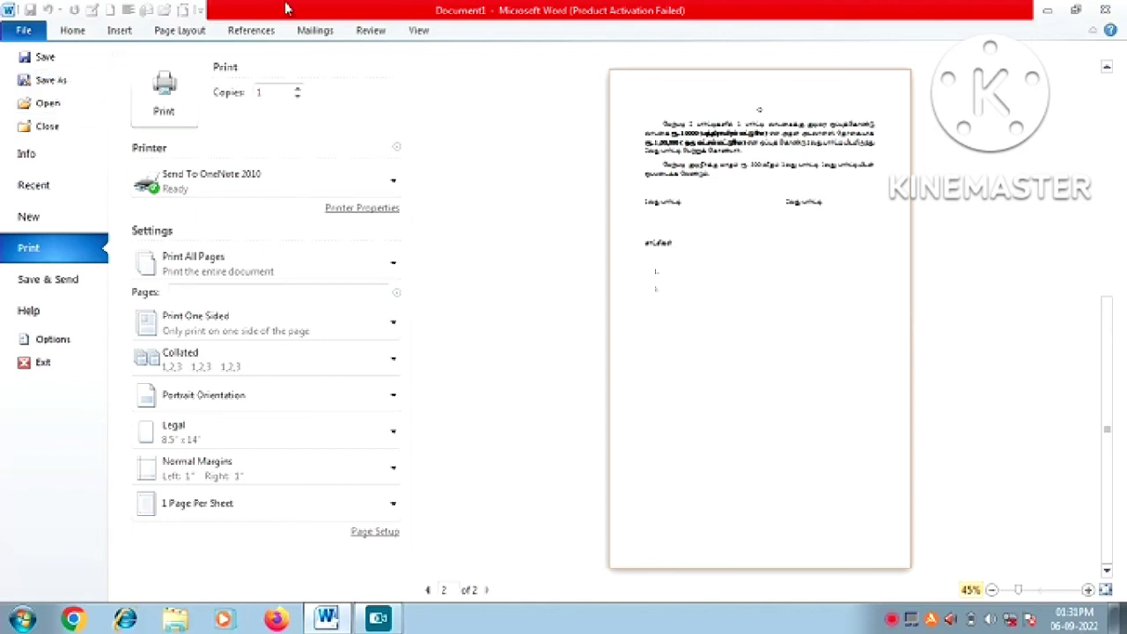
pyautogui.moveTo(1106, 431); pyautogui.dragTo(1099, 173)
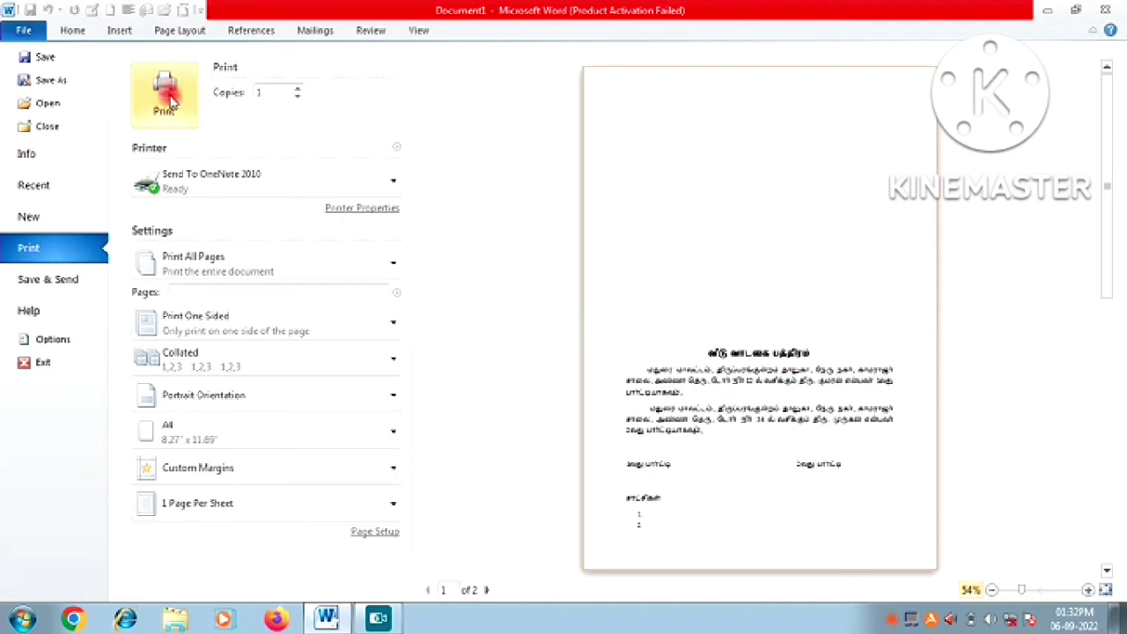
pyautogui.click(167, 99)
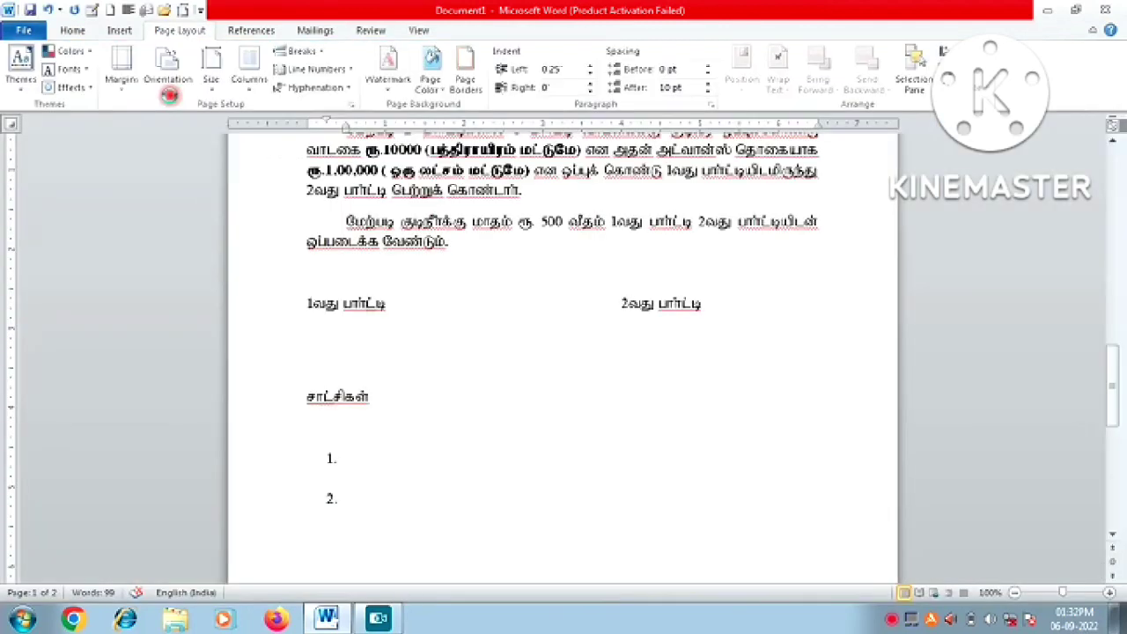